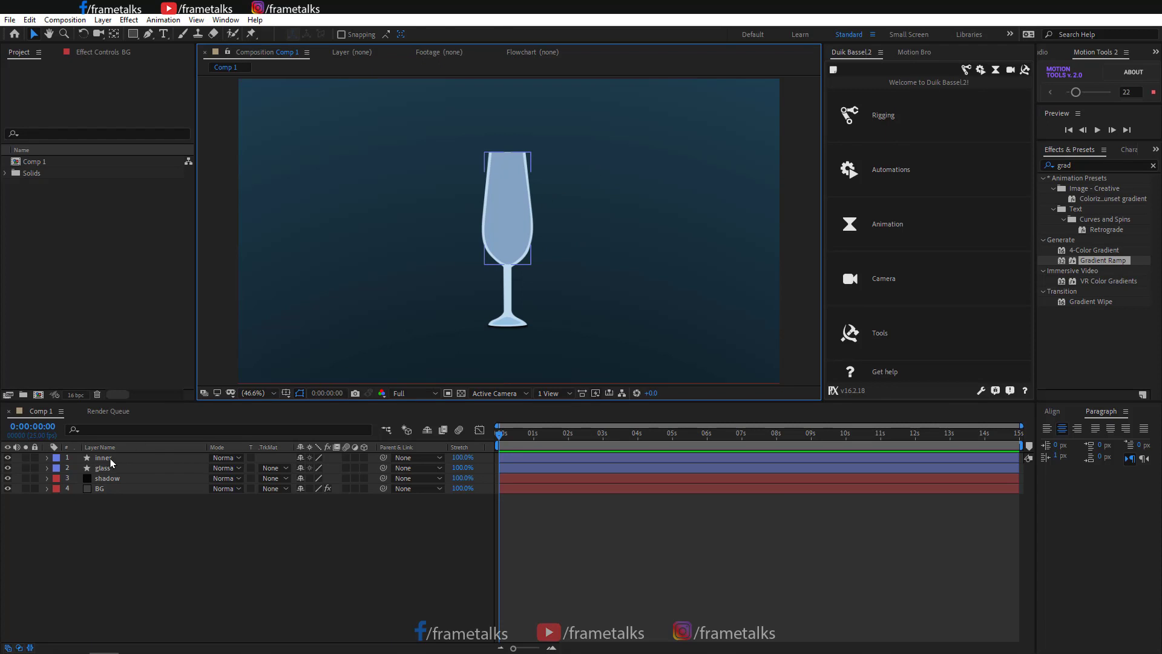
Toggle the visibility of the inner, glass and shadow layers to check what each contributes, leaving them all shown
click(111, 462)
click(111, 465)
click(111, 458)
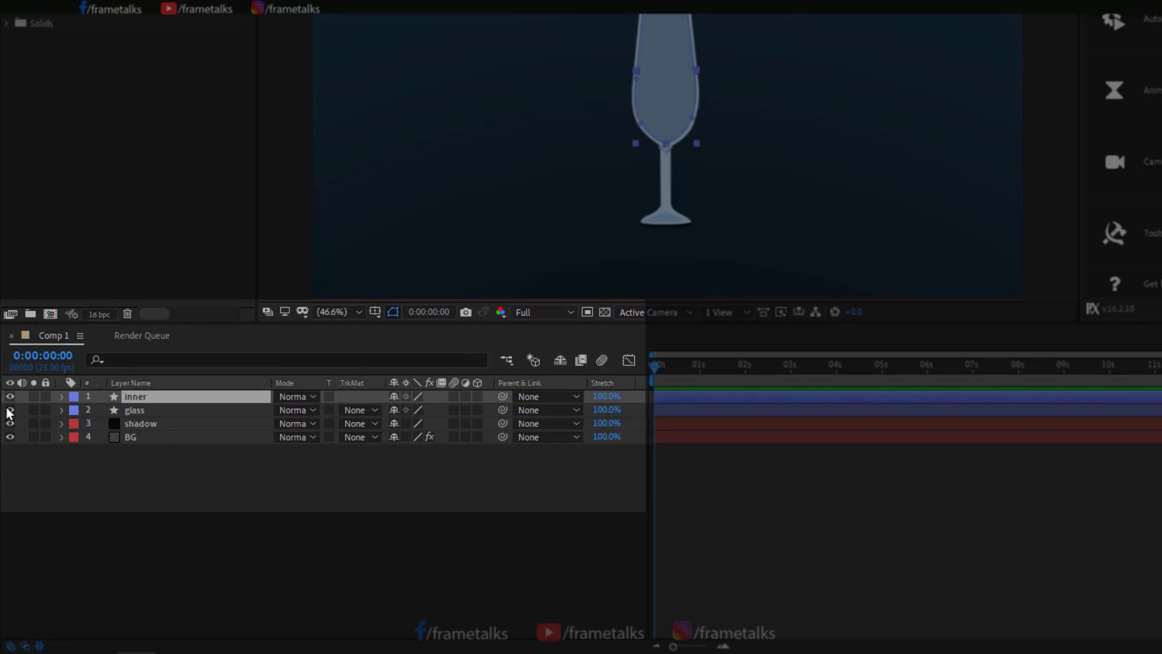
click(10, 397)
click(10, 397)
click(9, 396)
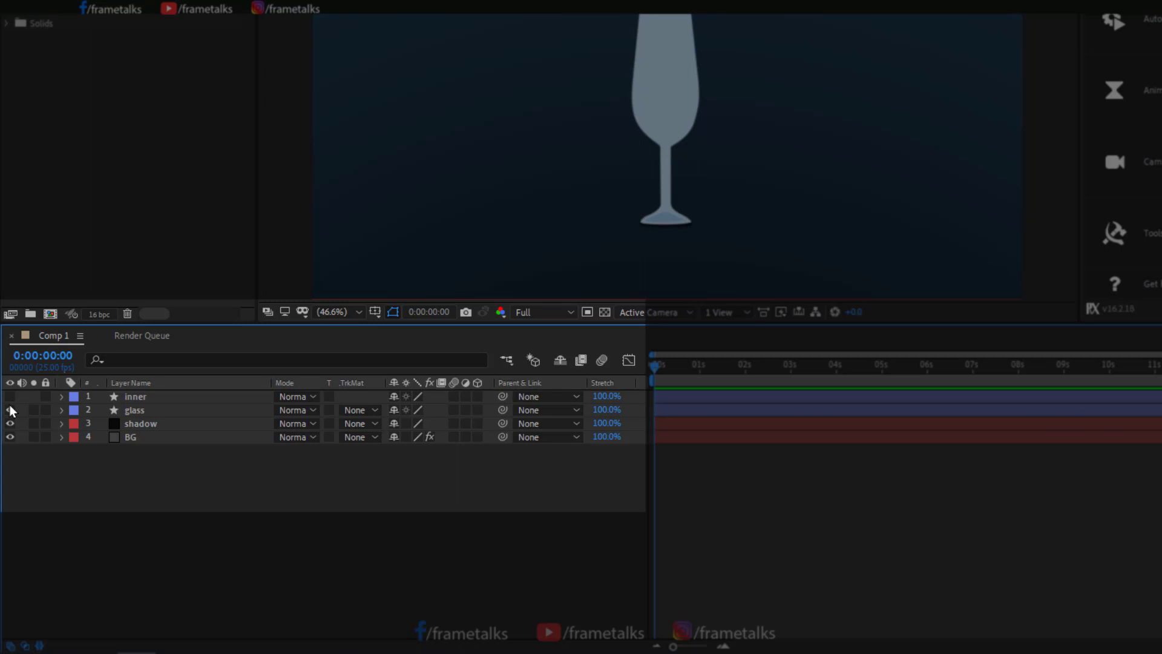
click(10, 410)
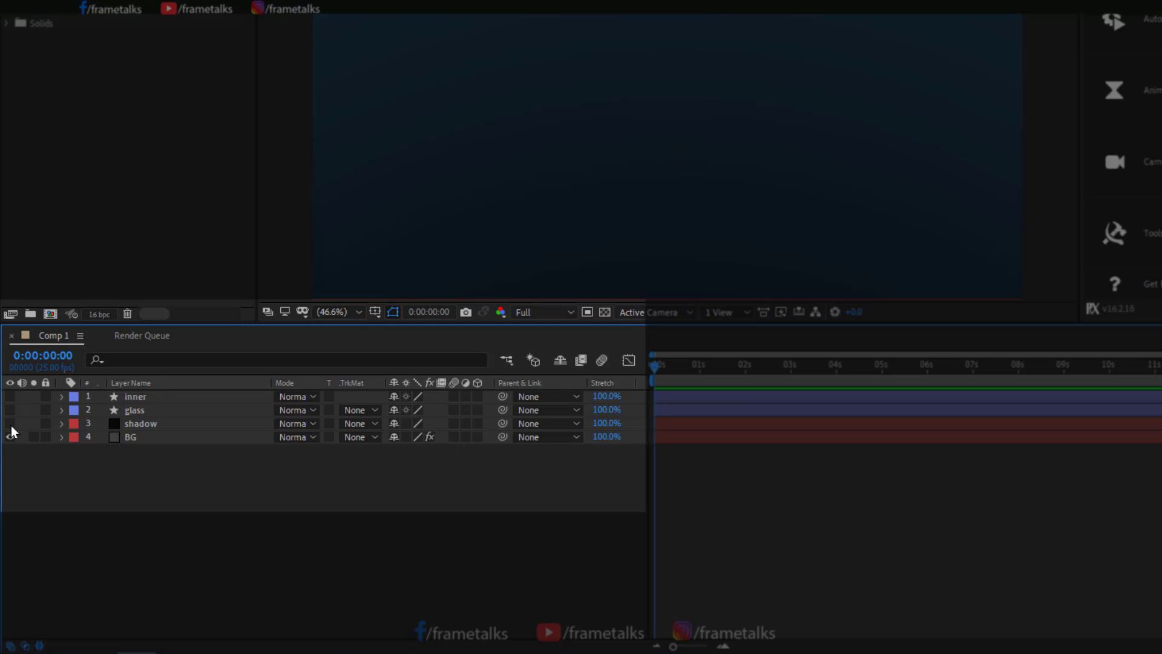
click(9, 410)
click(10, 412)
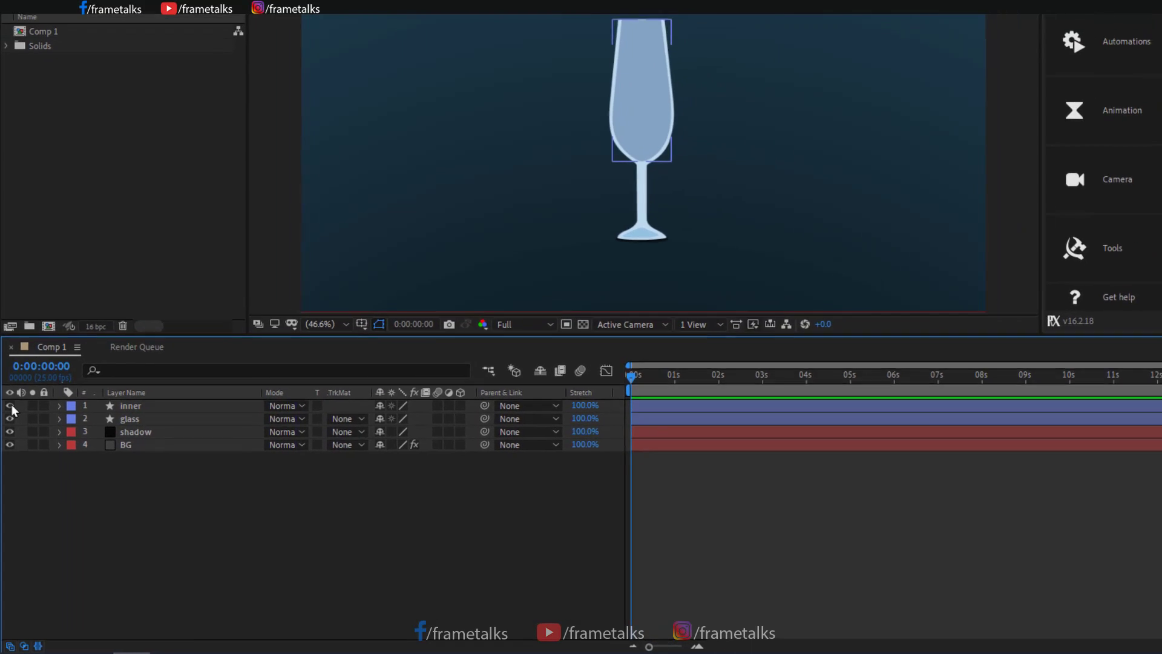
click(10, 396)
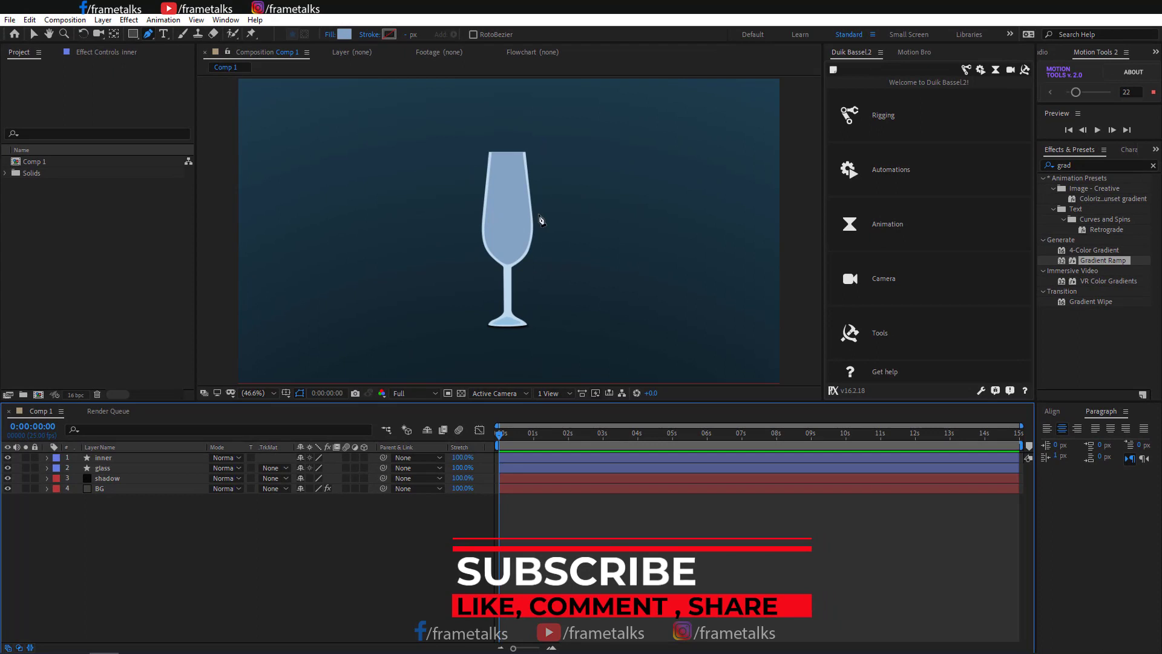
Create a 1920 × 1080 px red solid above the glass layers and hide it
click(34, 34)
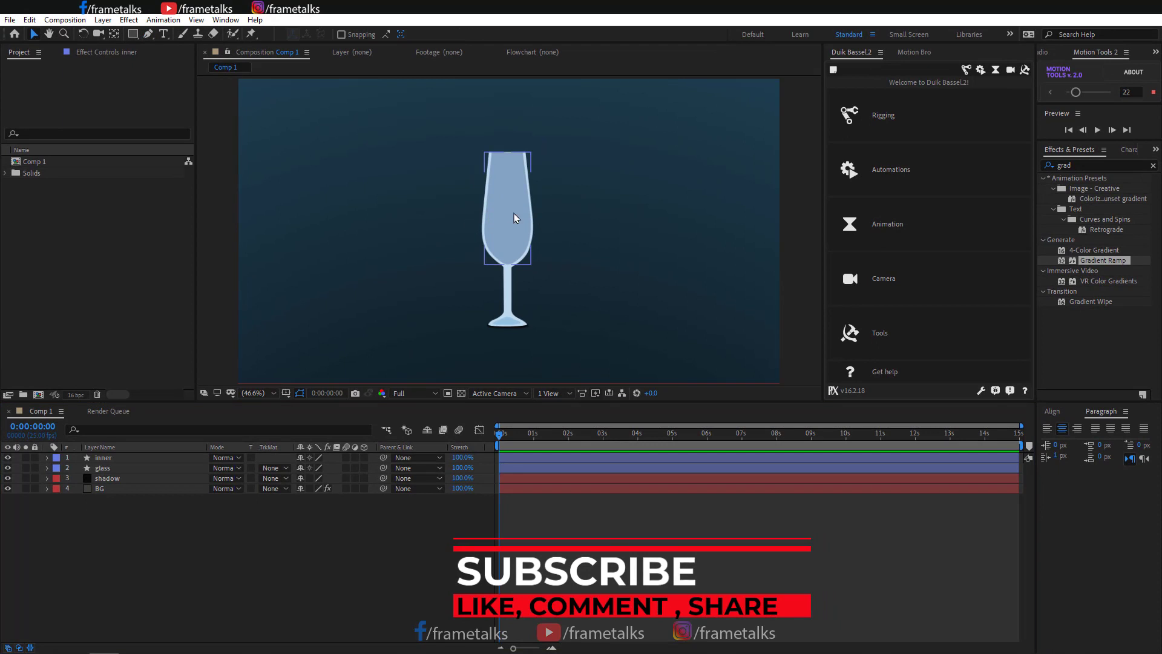
click(430, 532)
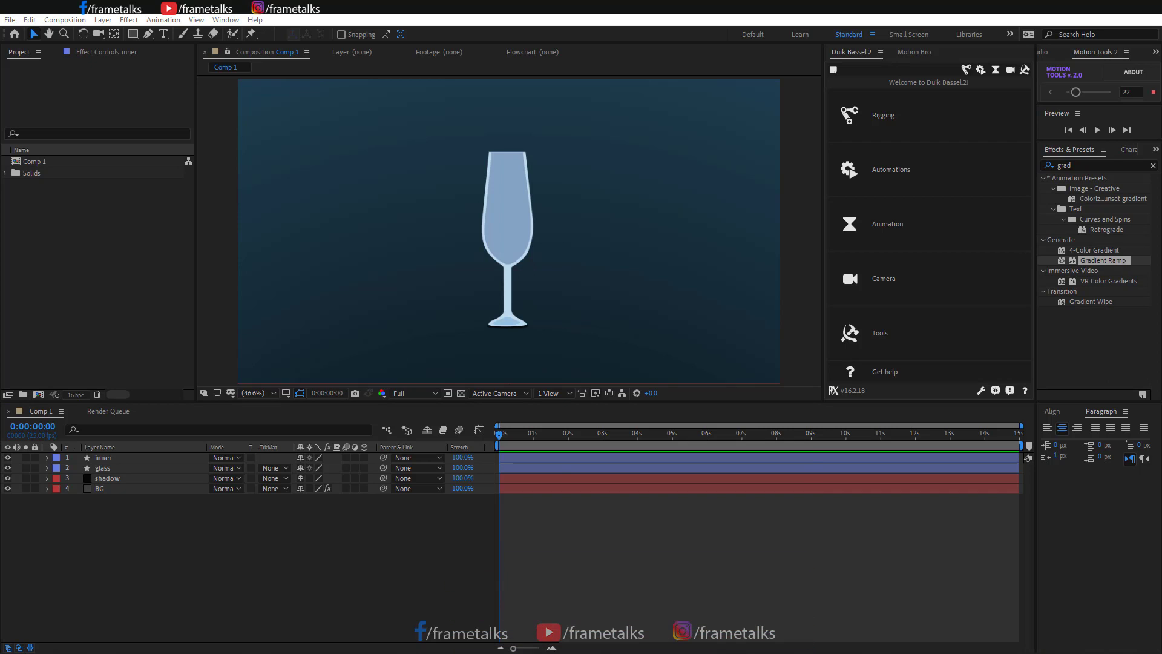
right_click(254, 545)
mouse_move(285, 399)
click(423, 432)
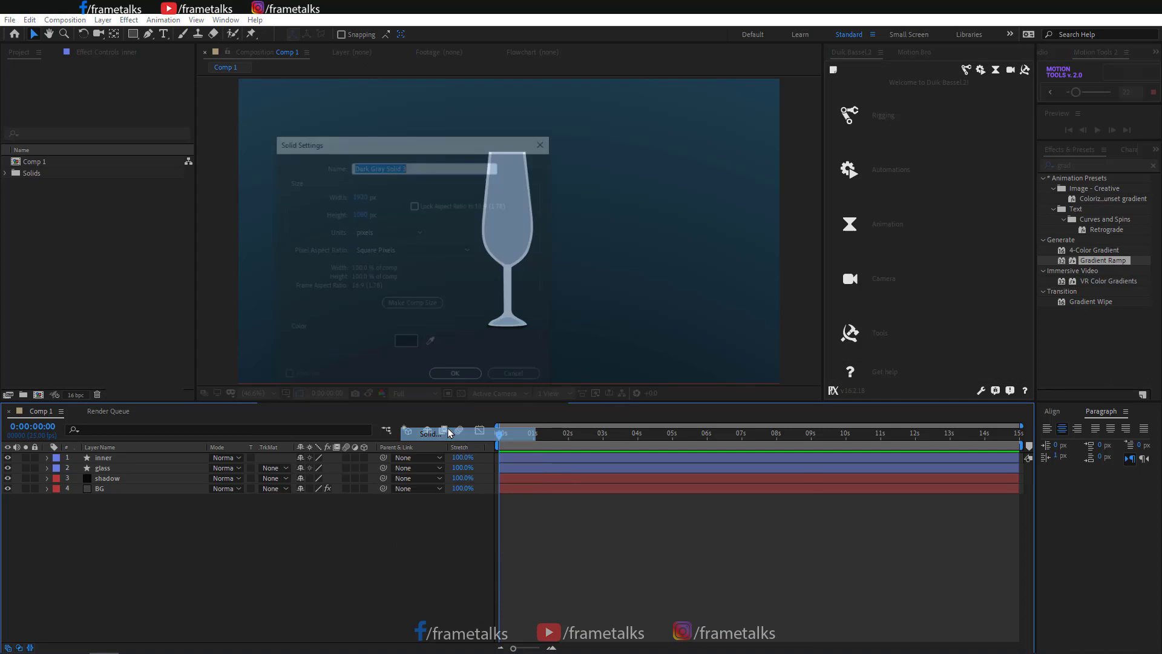
click(415, 348)
click(267, 154)
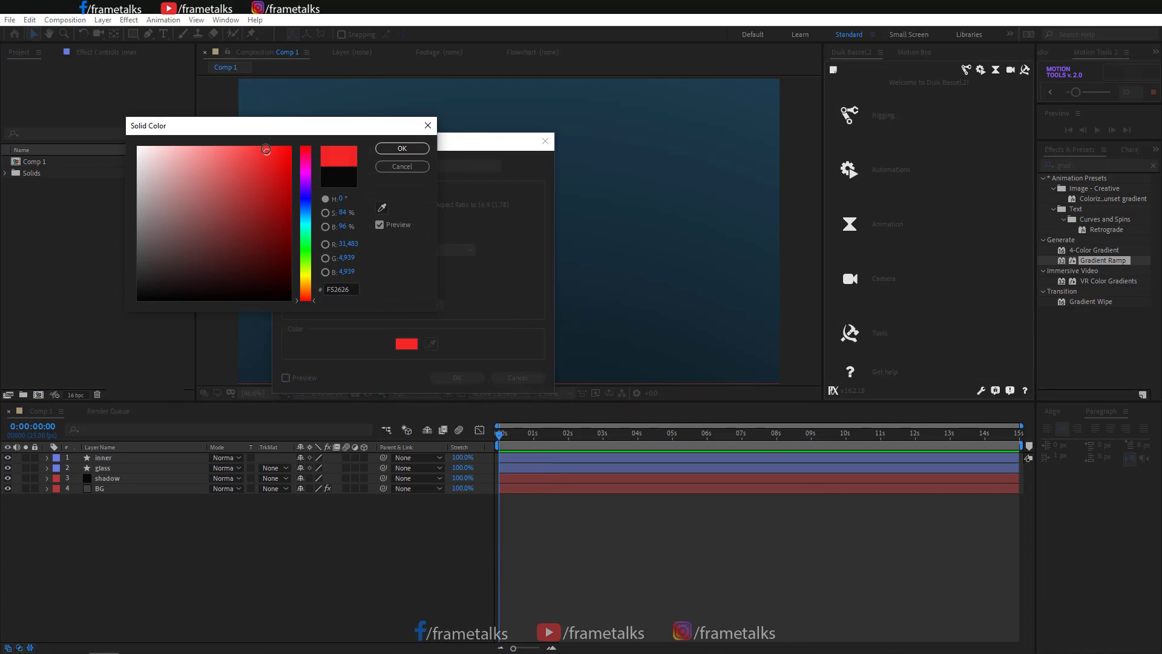
click(402, 149)
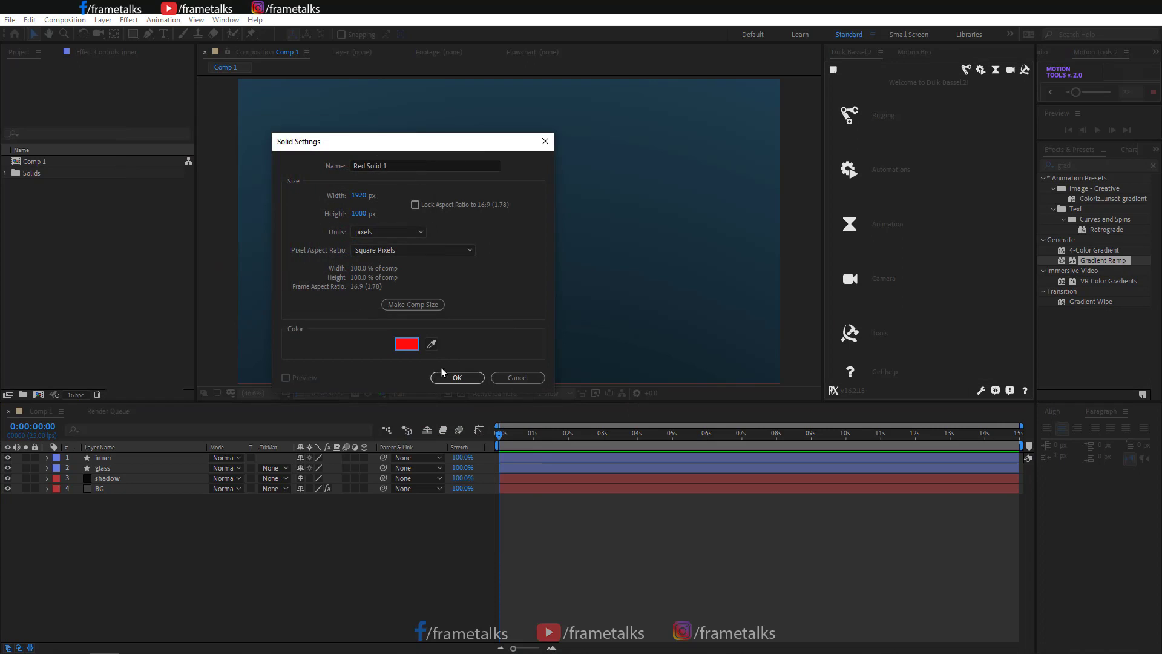
click(457, 377)
click(8, 457)
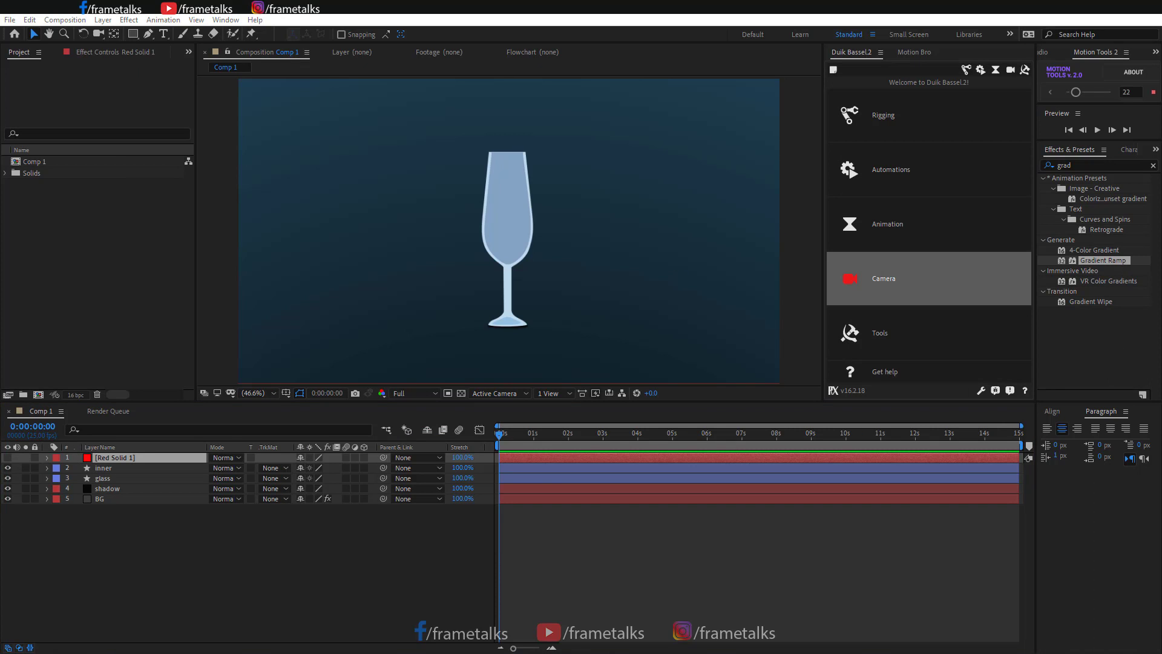
Start a Pen tool shape on its own layer, running from the bowl's upper left with a curve to the bowl's bottom point
click(98, 470)
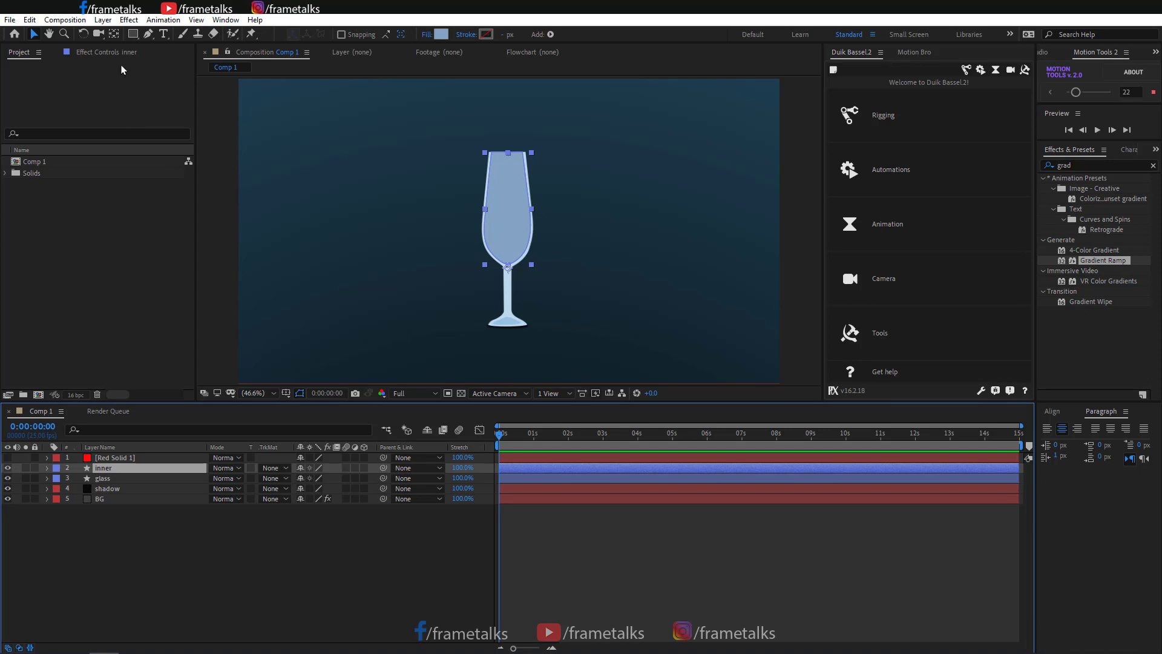
click(147, 34)
scroll(509, 231, up, 4)
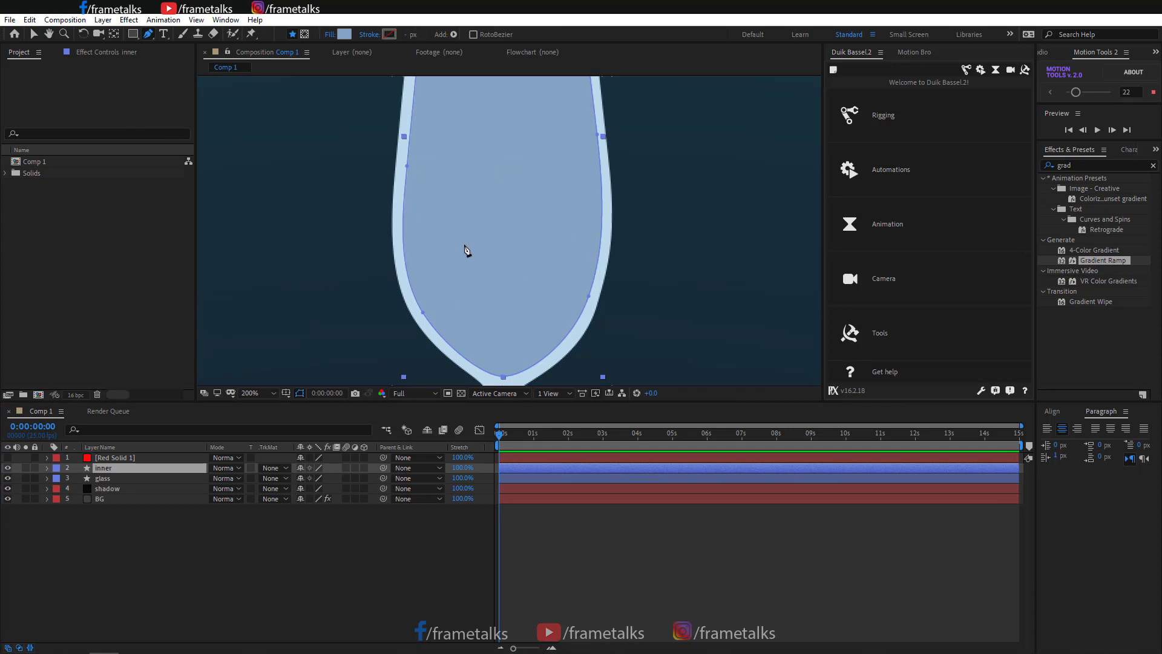
scroll(466, 250, down, 2)
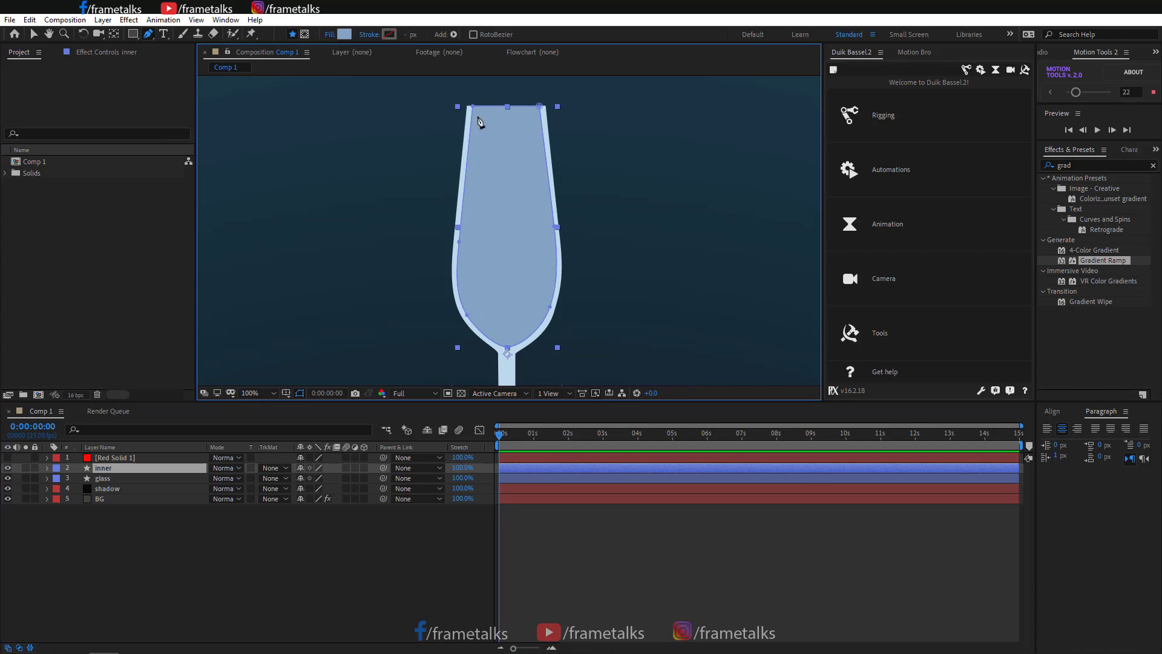
scroll(508, 193, up, 4)
click(390, 122)
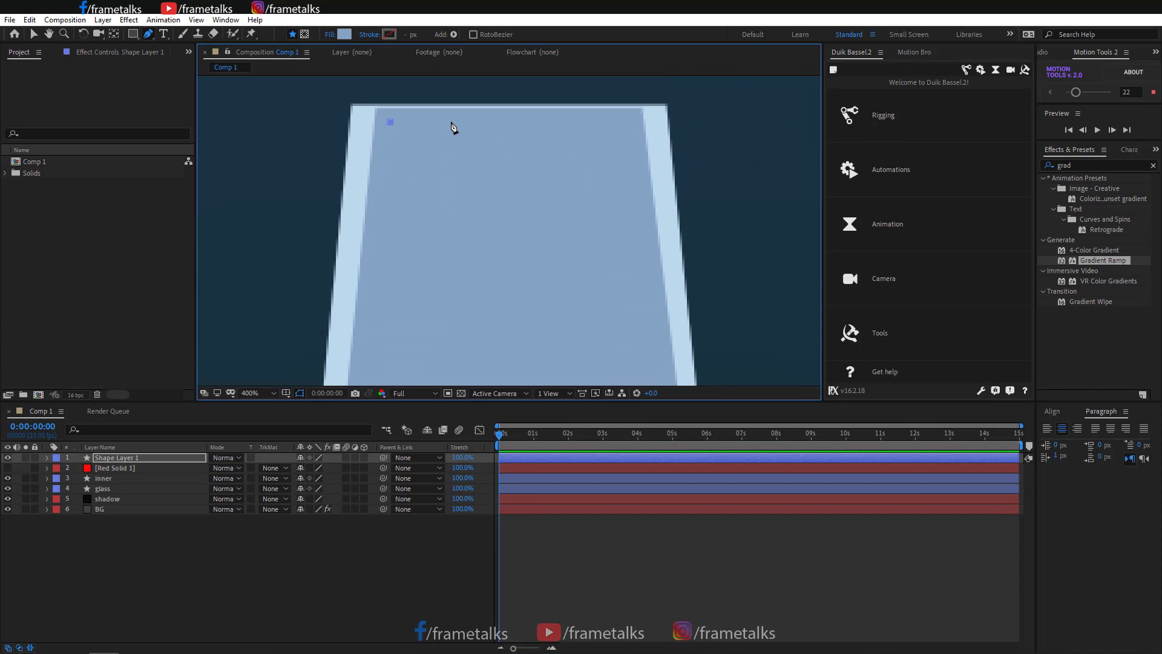
scroll(455, 355, down, 4)
scroll(480, 248, up, 1)
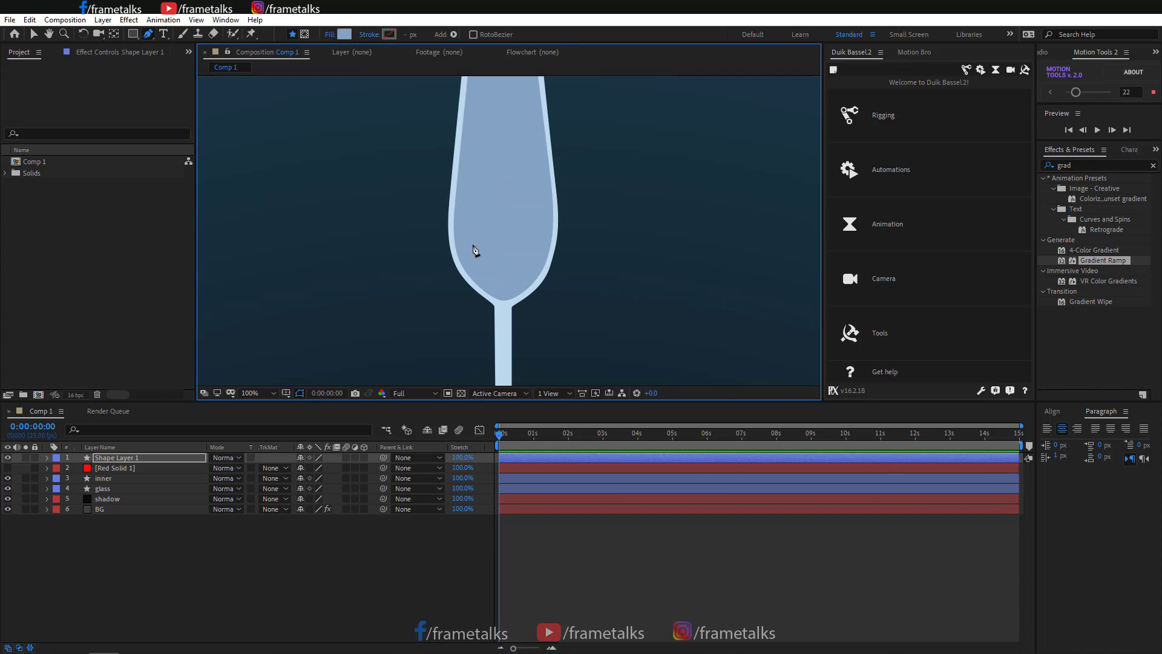
drag(475, 259, 529, 292)
scroll(504, 309, up, 1)
click(523, 257)
scroll(523, 260, up, 2)
scroll(521, 260, down, 2)
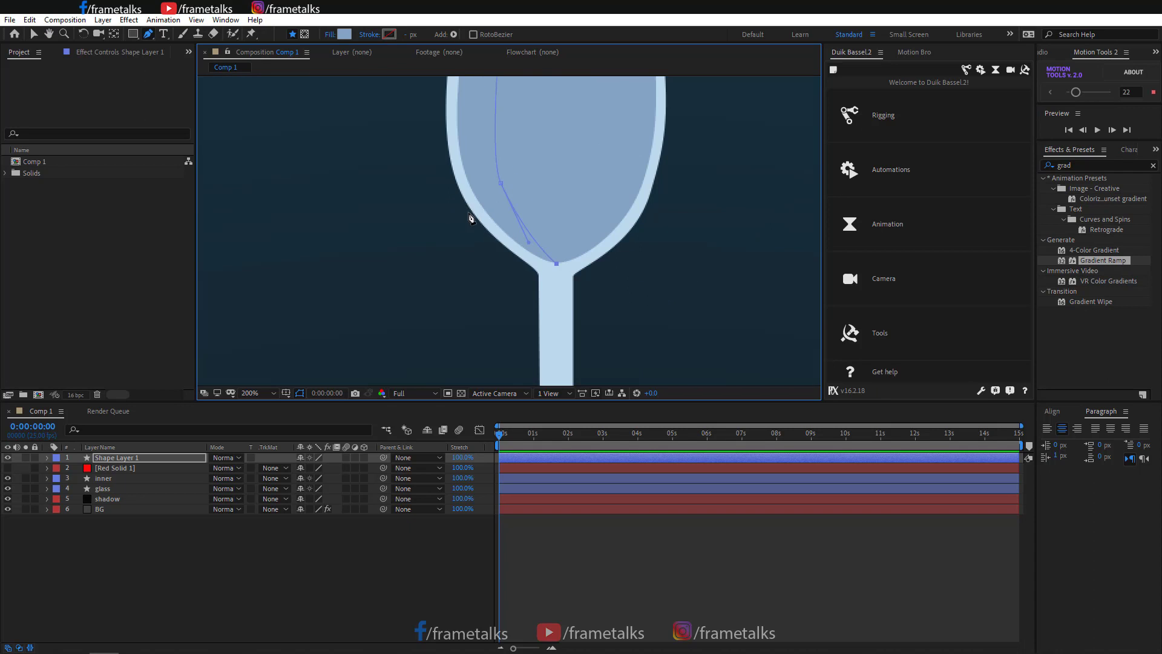
Continue the shape up along the bowl's left wall and close it at the rim as a narrow highlight
drag(484, 213, 457, 169)
scroll(479, 215, up, 3)
drag(475, 267, 469, 244)
drag(467, 205, 467, 220)
drag(477, 163, 526, 145)
click(503, 156)
click(531, 156)
scroll(515, 230, down, 1)
Set the highlight shape's fill to the glass outline's light blue, BDD9EE, by sampling it
click(344, 35)
click(382, 208)
click(488, 212)
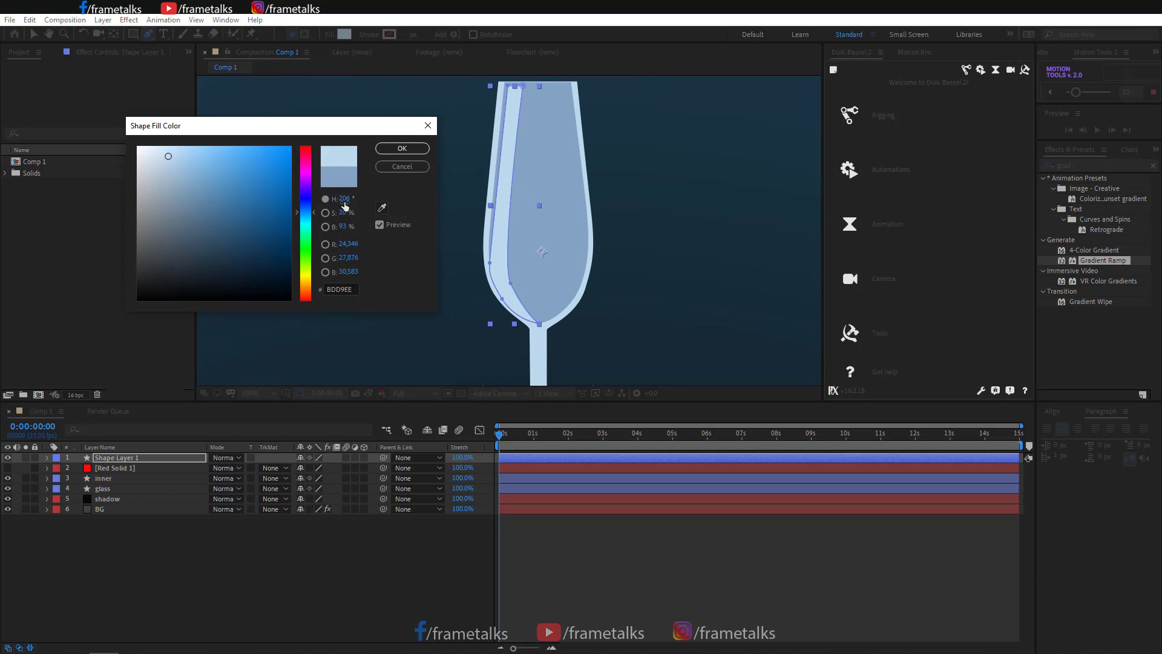
click(402, 148)
Refine the highlight path's lower vertices and curve handles so it follows the bowl smoothly, and deselect it
scroll(682, 135, down, 3)
click(34, 33)
click(506, 135)
scroll(502, 242, up, 3)
click(500, 280)
key(g)
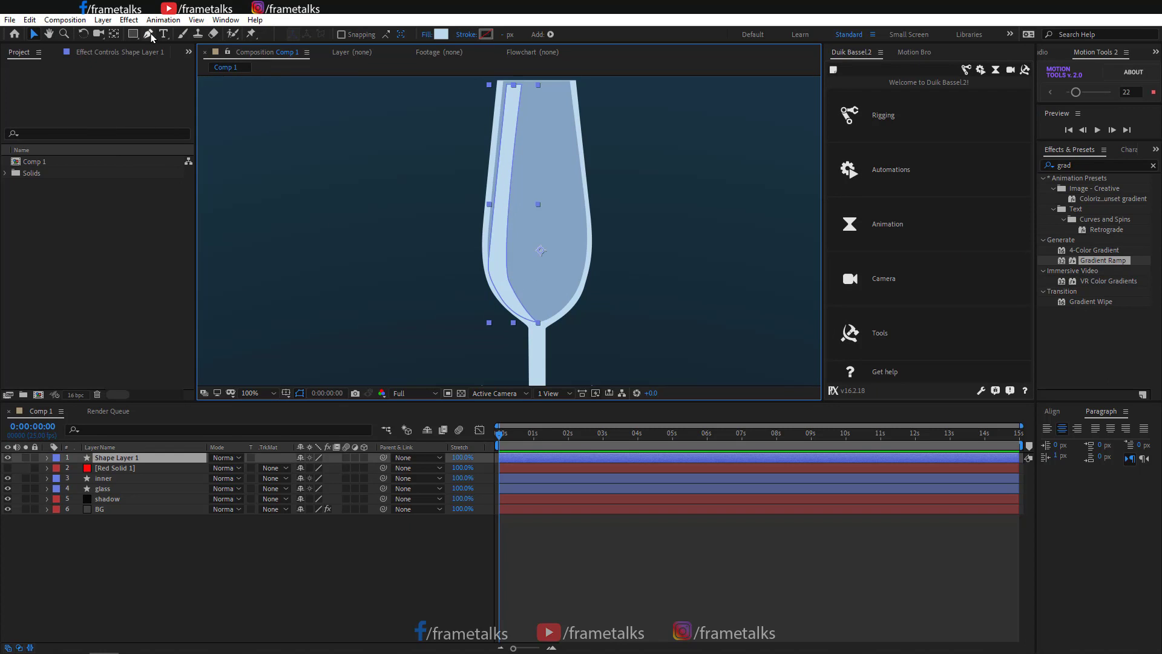
scroll(500, 279, up, 2)
drag(488, 287, 478, 255)
drag(511, 313, 487, 197)
drag(517, 293, 513, 282)
scroll(511, 266, down, 4)
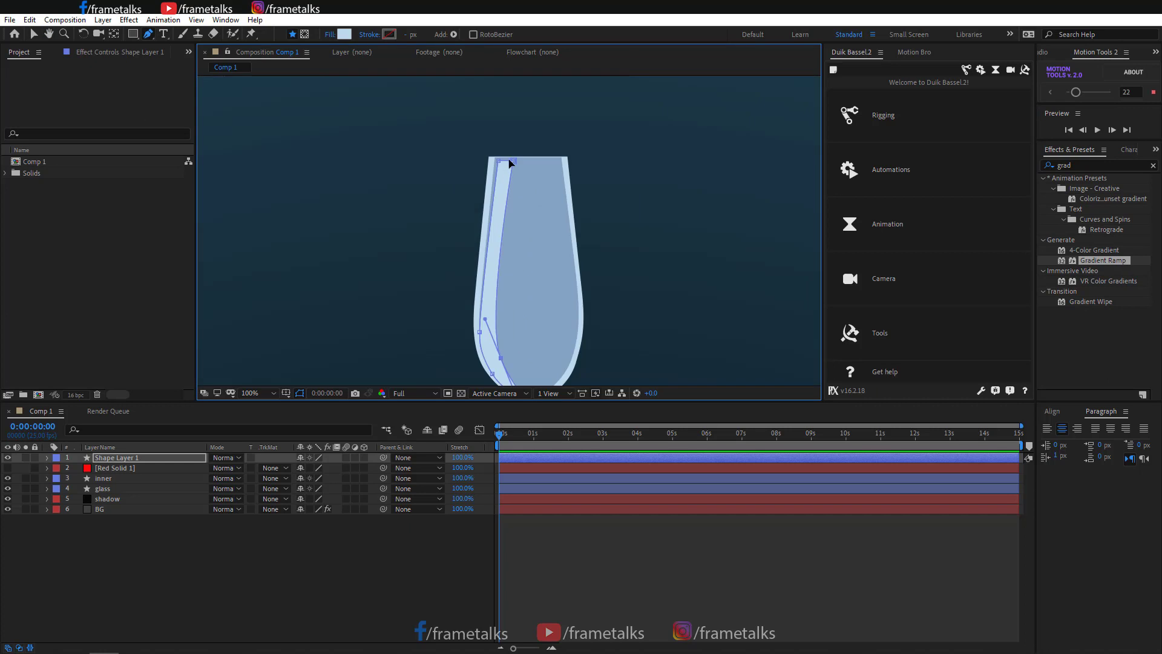
click(363, 529)
scroll(512, 263, up, 1)
scroll(535, 303, down, 1)
drag(511, 262, 540, 265)
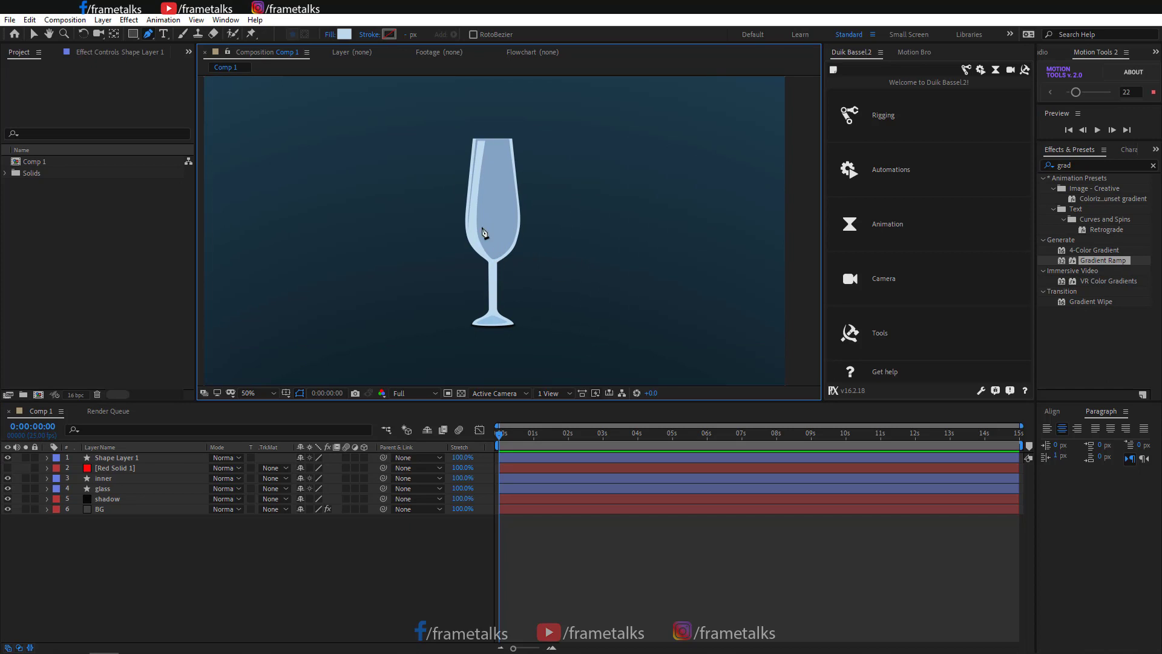
Set the opacity of Shape Layer 1 to 50%
click(34, 34)
click(115, 458)
key(t)
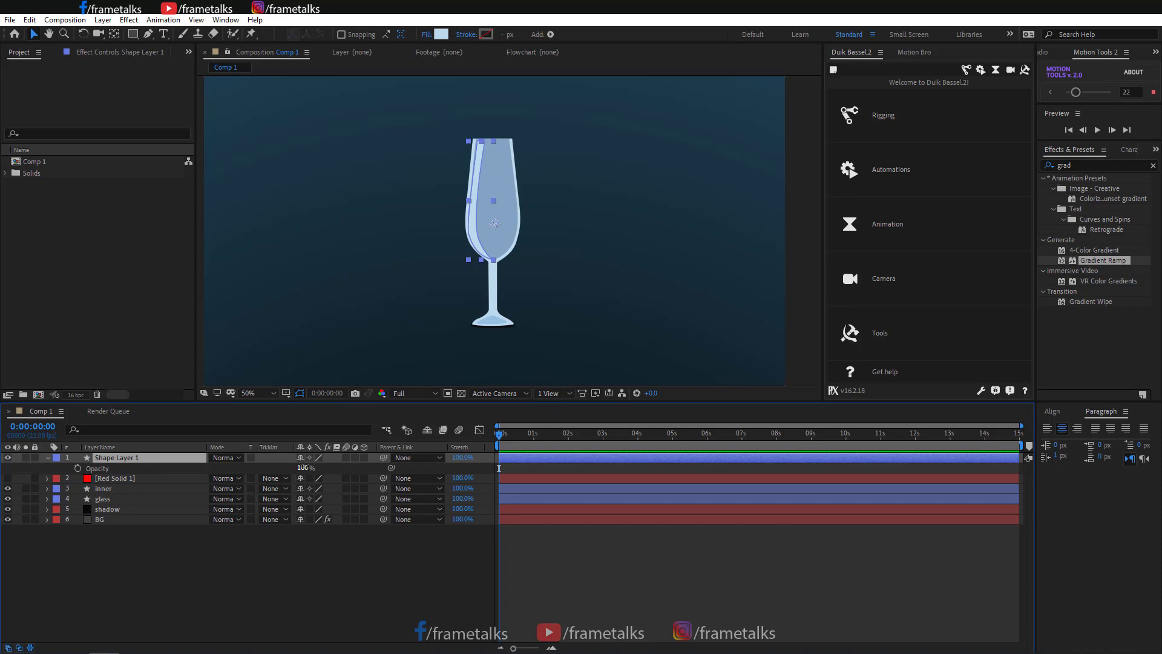
drag(292, 471, 297, 471)
scroll(477, 274, up, 2)
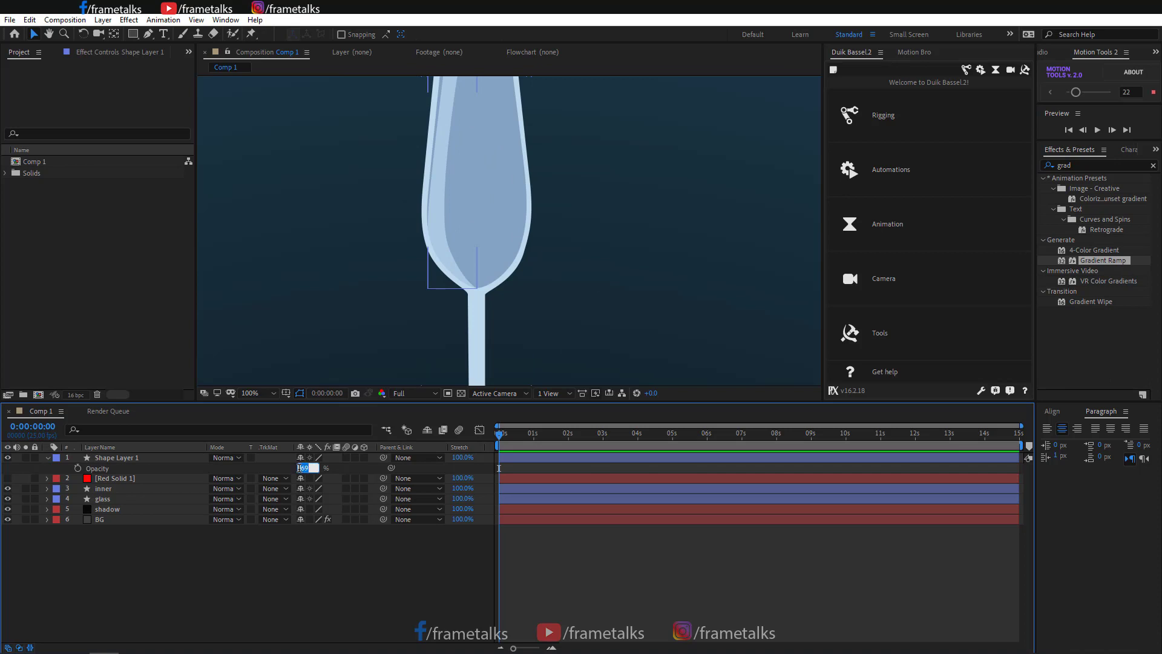
text(50)
key(Return)
scroll(376, 272, down, 2)
scroll(477, 148, up, 2)
scroll(478, 147, down, 2)
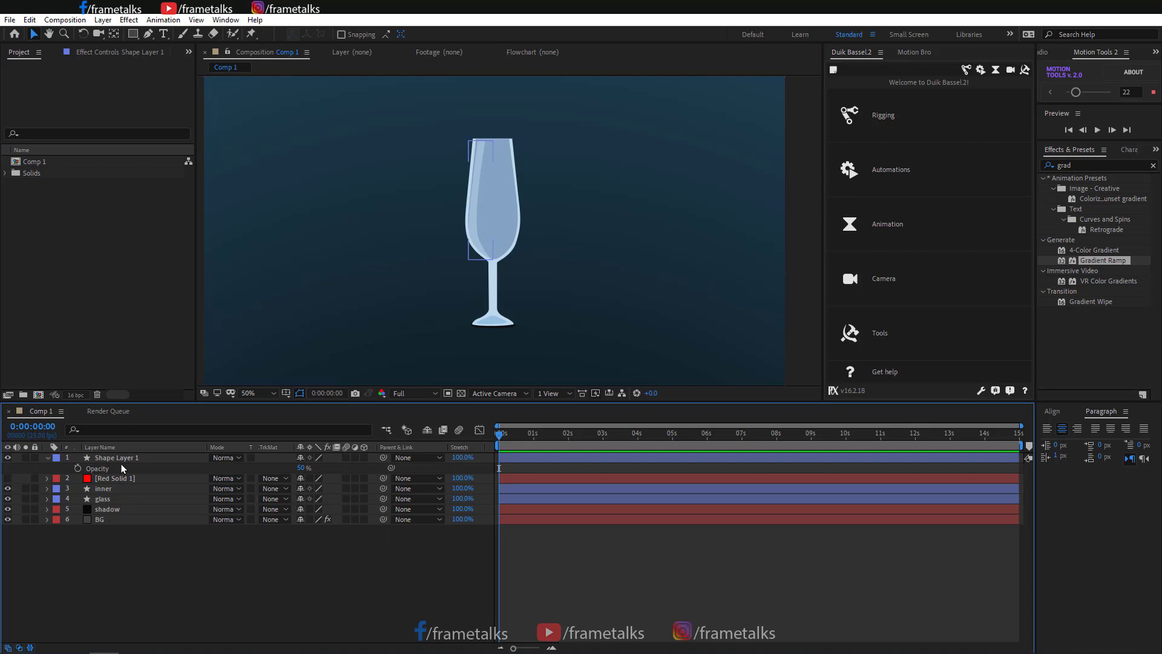
Rename Shape Layer 1 as shinning, move it below Red Solid 1 and collapse the layers' open properties
right_click(119, 461)
click(161, 458)
drag(131, 457, 115, 480)
click(104, 459)
shift+click(100, 519)
key(u)
click(120, 550)
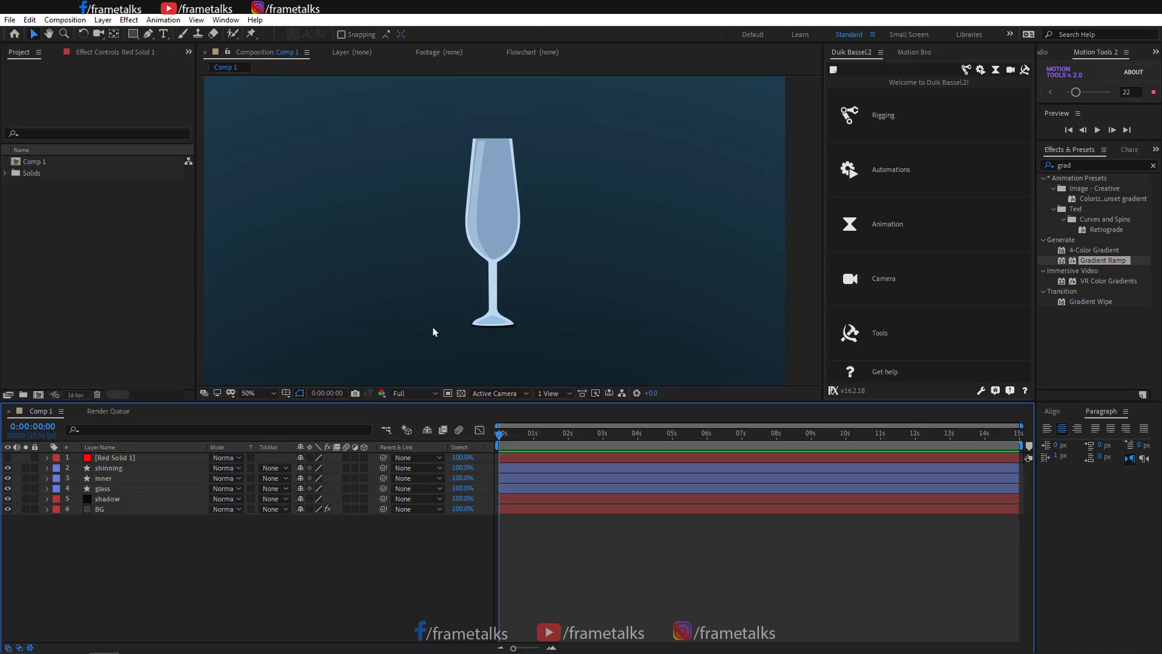
Show Red Solid 1, scale it down inside the frame and clear the effects search
click(7, 457)
scroll(506, 221, down, 1)
click(627, 238)
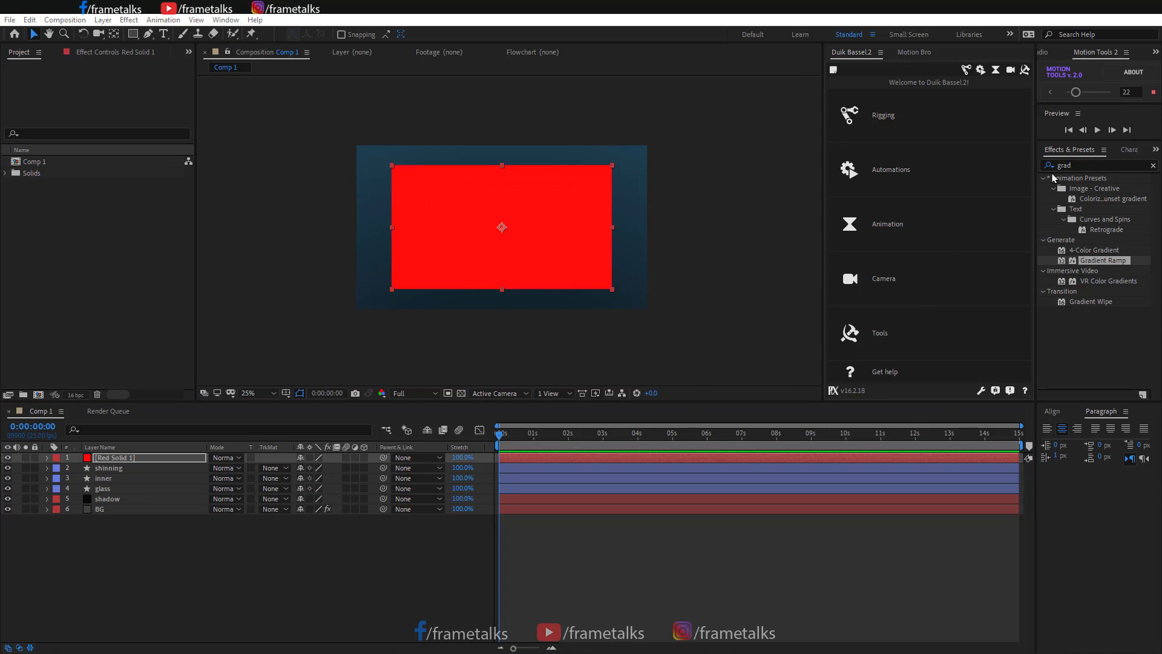
drag(1075, 165, 1010, 183)
key(BackSpace)
click(726, 260)
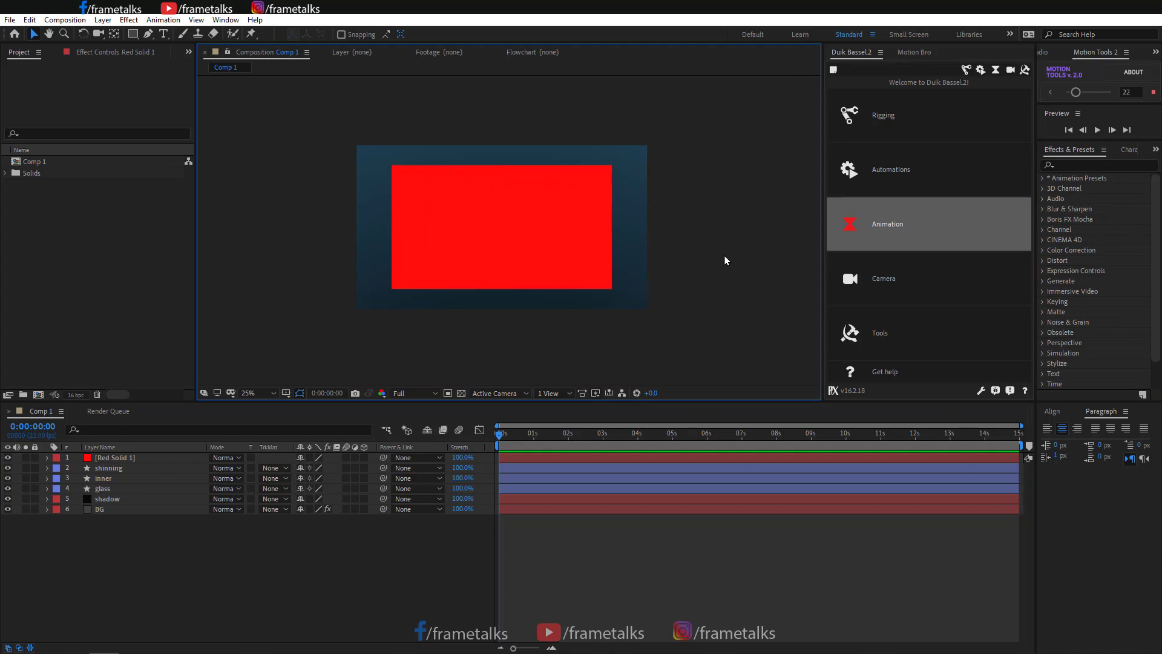
Shrink the red solid further to a rectangle wider than the bowl and place its layer below shinning
click(483, 202)
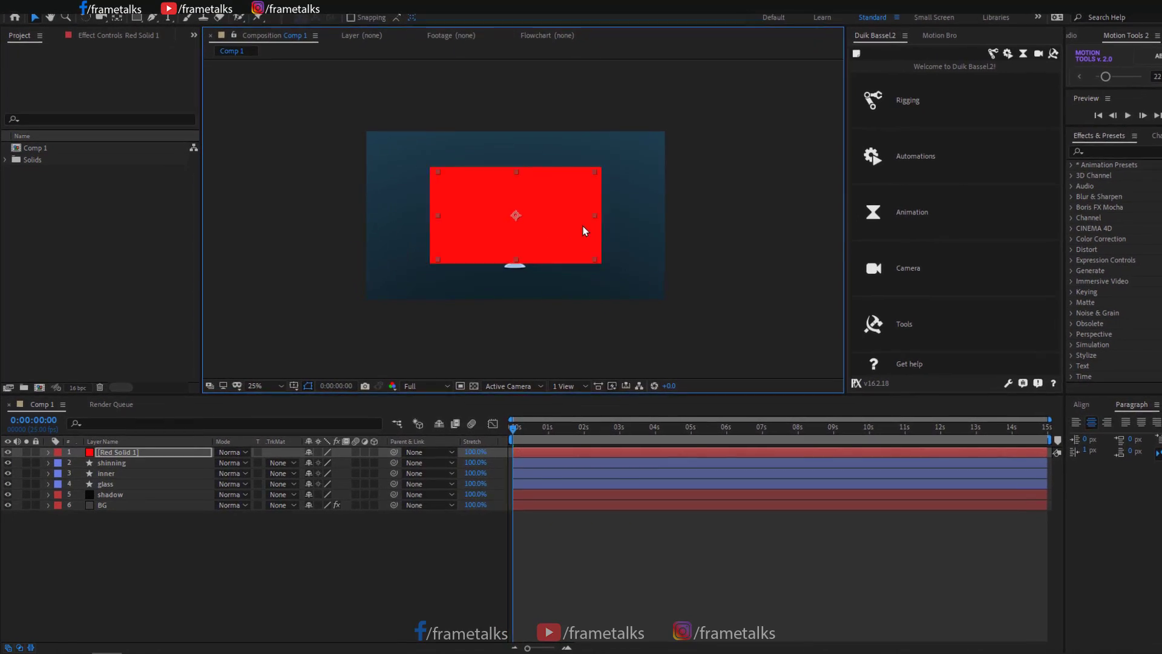
drag(583, 227, 559, 229)
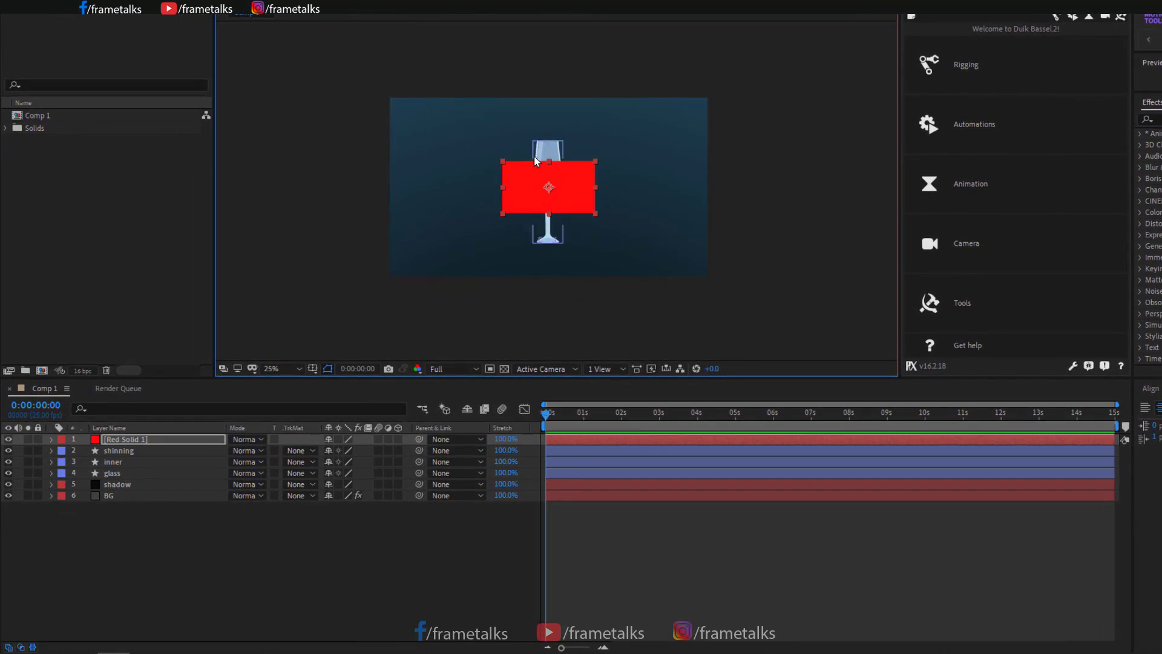
scroll(535, 159, up, 2)
drag(572, 184, 654, 218)
drag(159, 448, 121, 455)
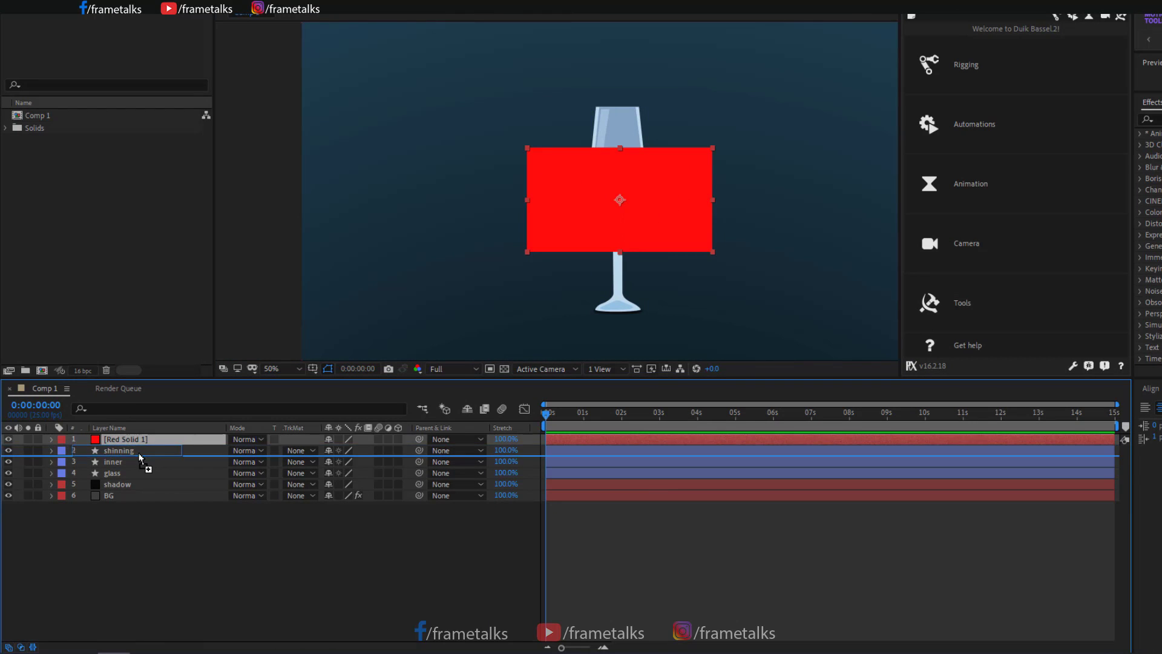
drag(690, 190, 716, 201)
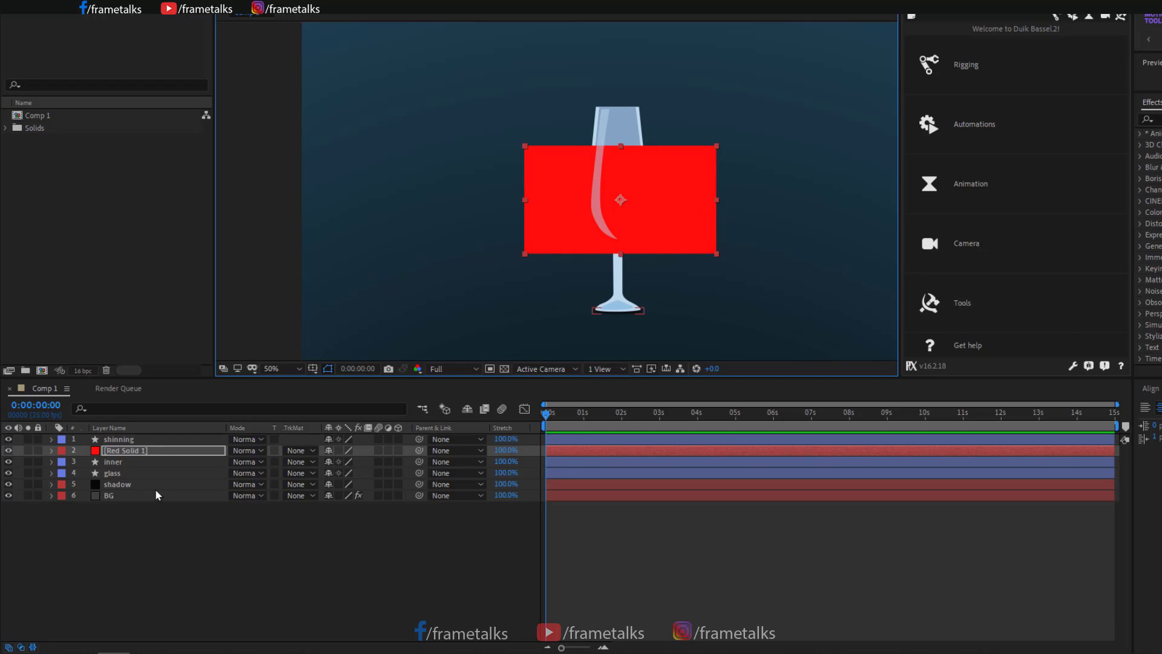
Keyframe Red Solid 1's Position from 962, 842 at the start to 962, 540 at 1 second
key(p)
click(85, 462)
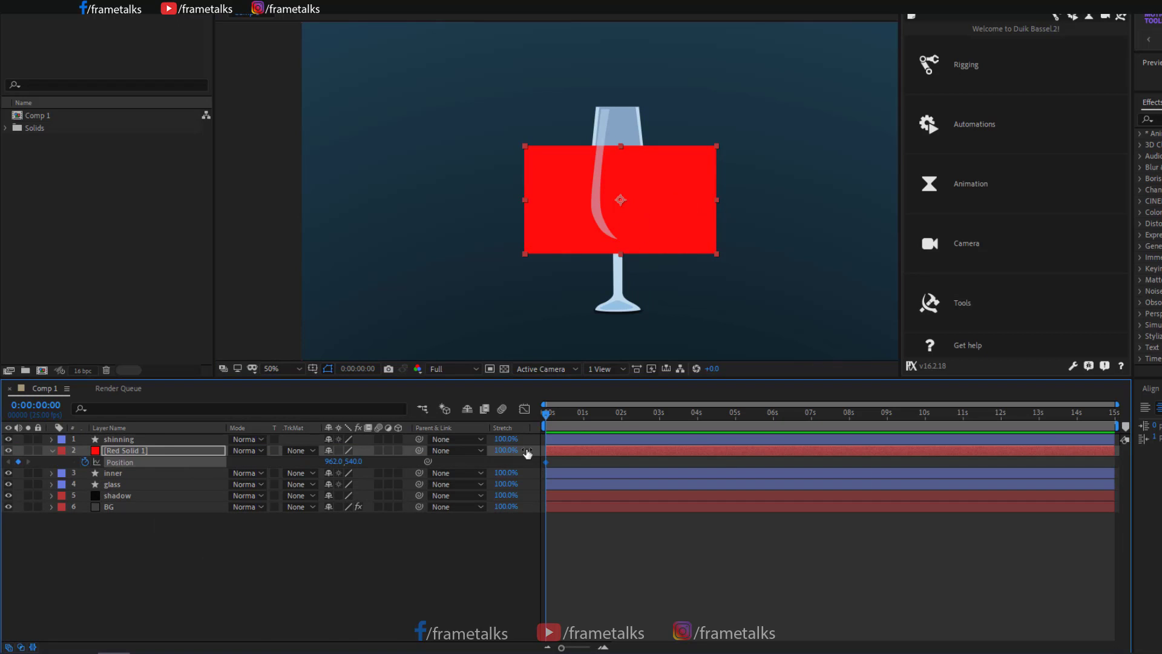
drag(555, 414, 563, 416)
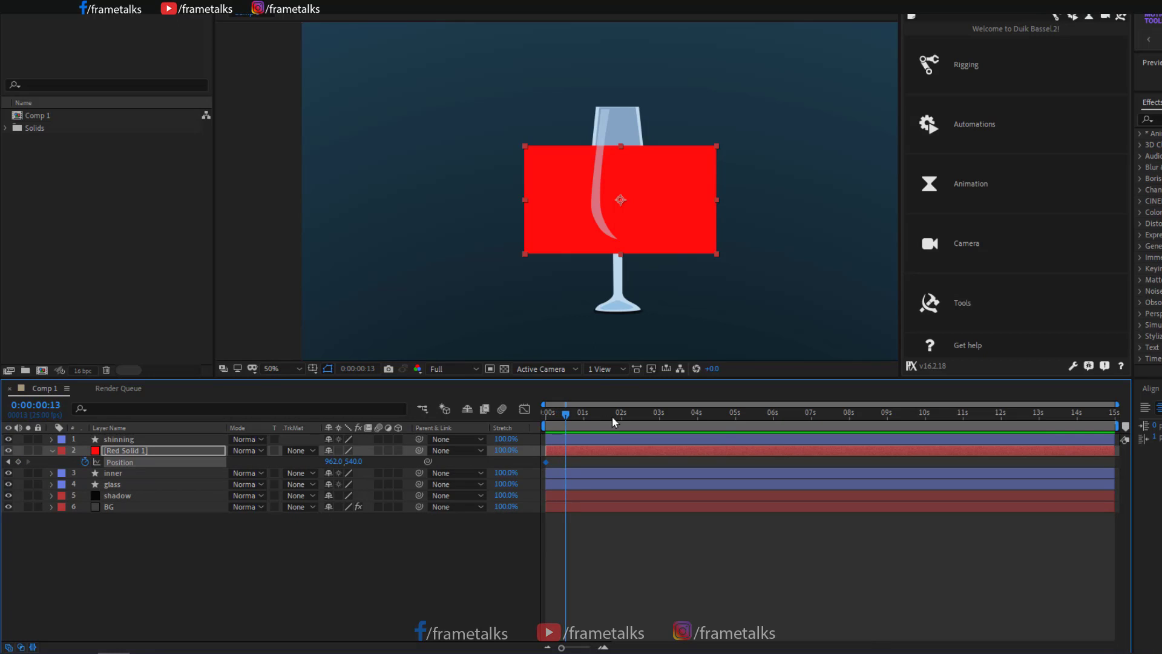
key(equal)
key(equal)
key(equal)
key(Home)
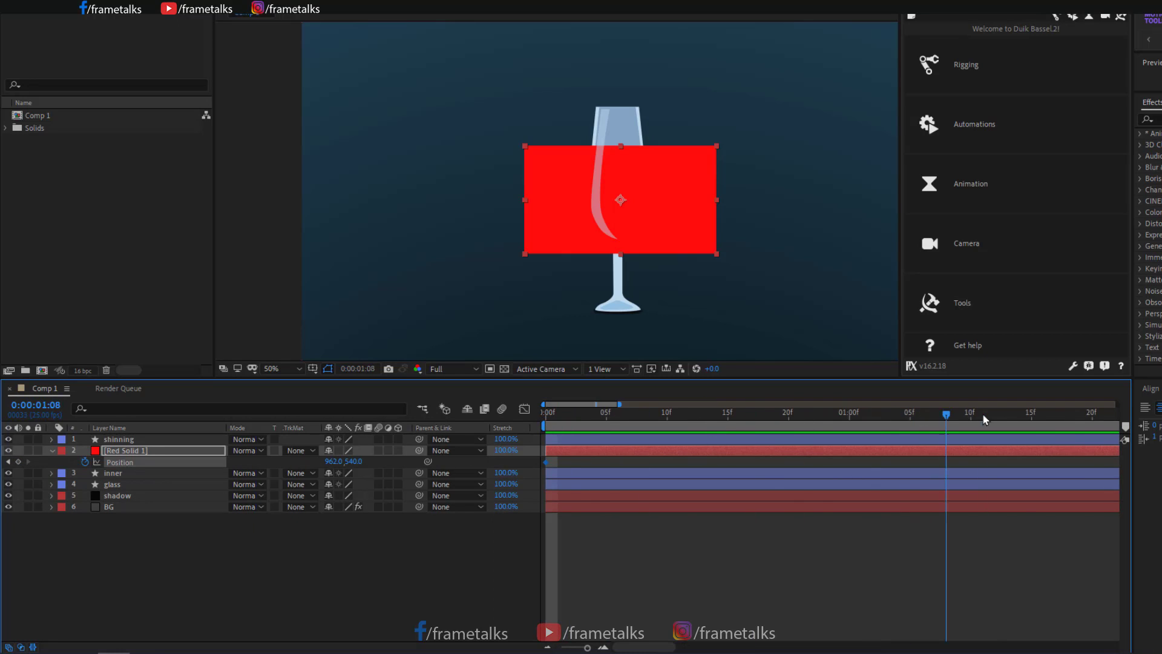
drag(546, 462, 850, 462)
drag(849, 415, 545, 421)
drag(677, 183, 677, 283)
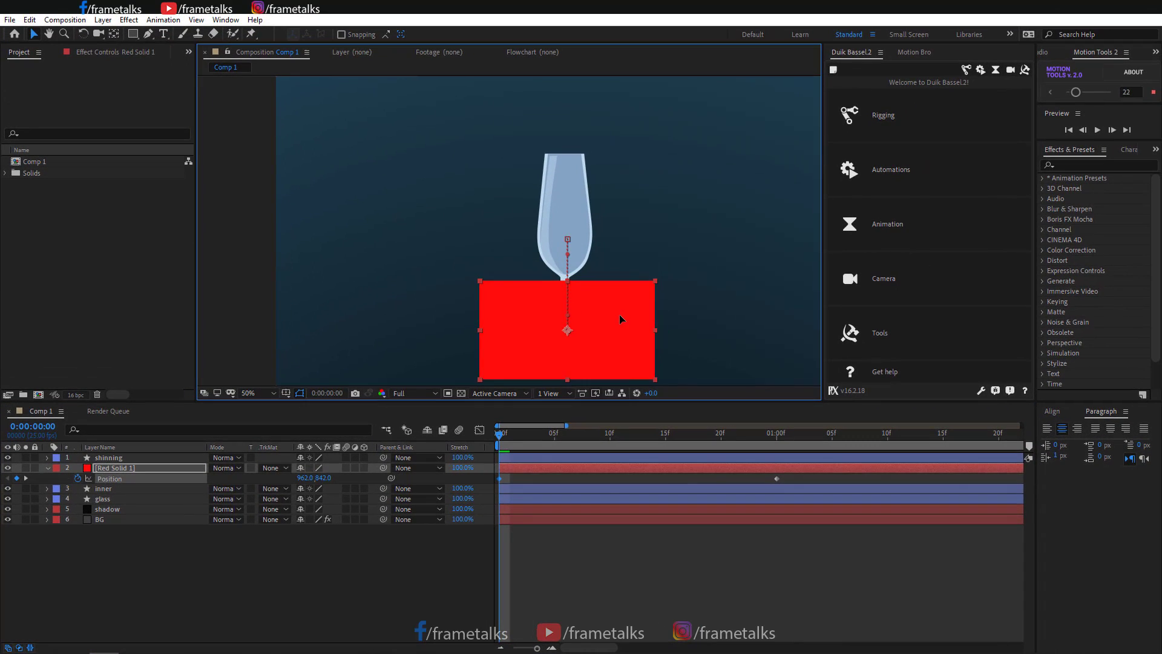
Play back the composition to check how Red Solid 1 rises over the glass
click(559, 583)
key(space)
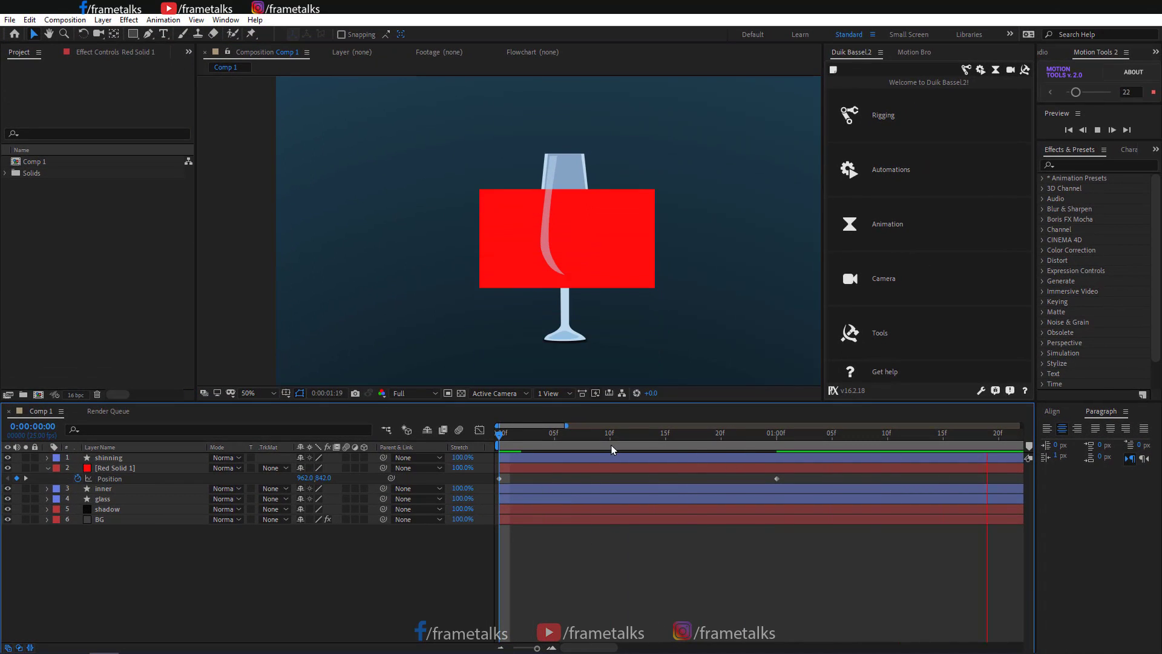
key(space)
key(space)
key(space)
key(space)
key(space)
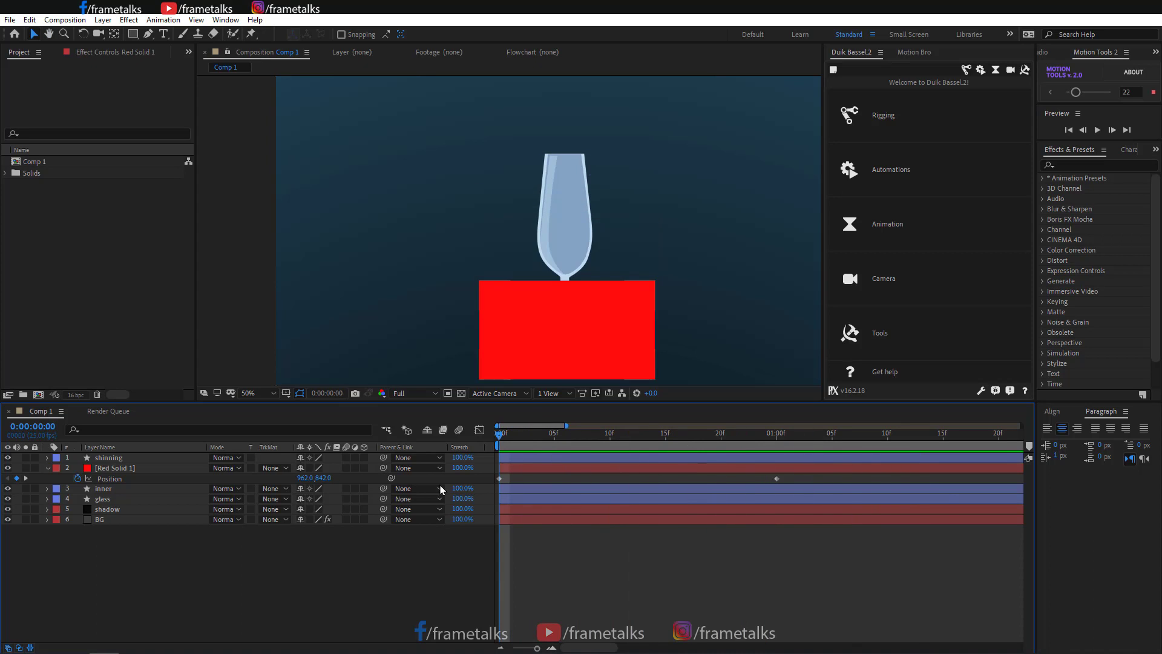
Apply Easy Ease to both Position keyframes of Red Solid 1
right_click(499, 479)
mouse_move(545, 628)
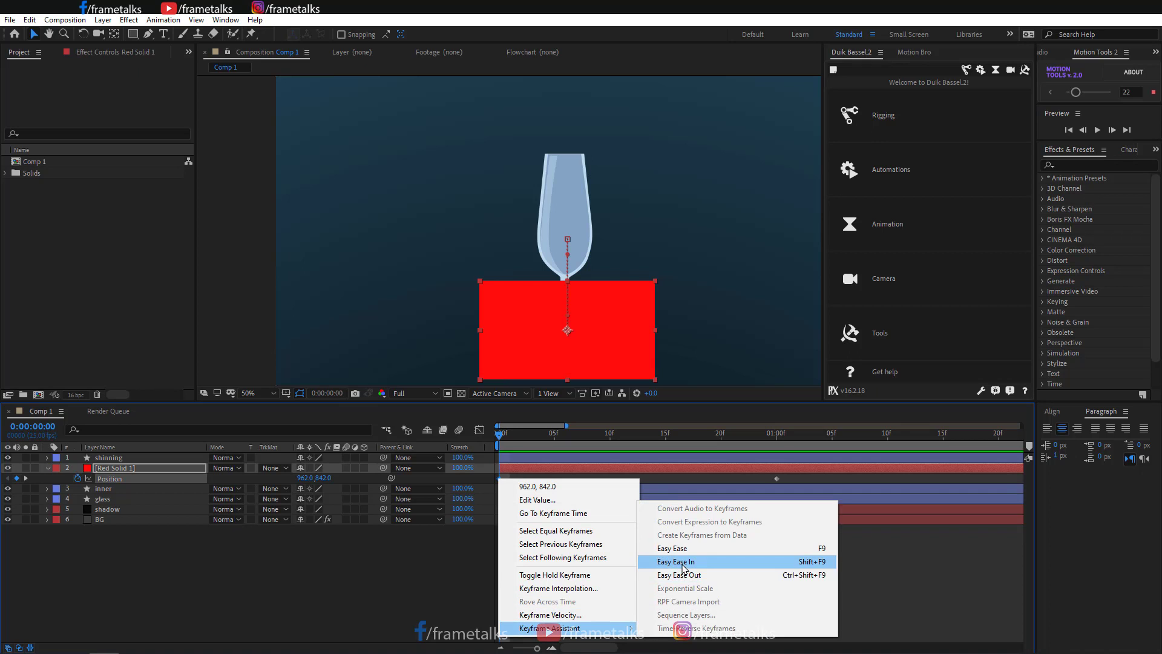
click(678, 548)
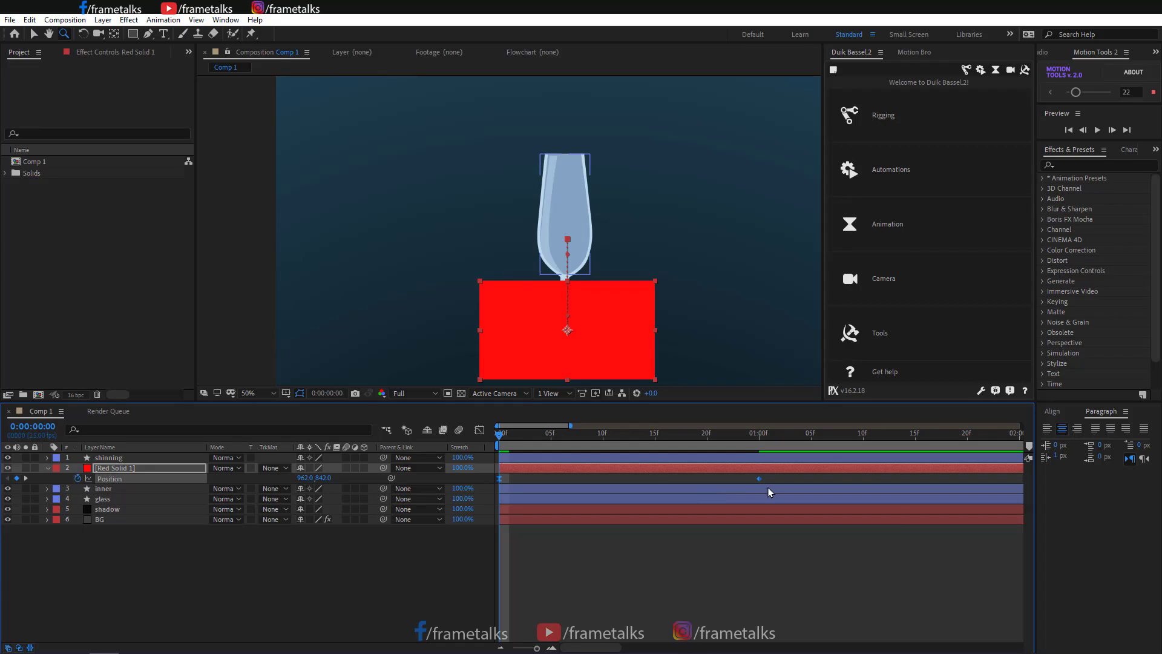
right_click(760, 479)
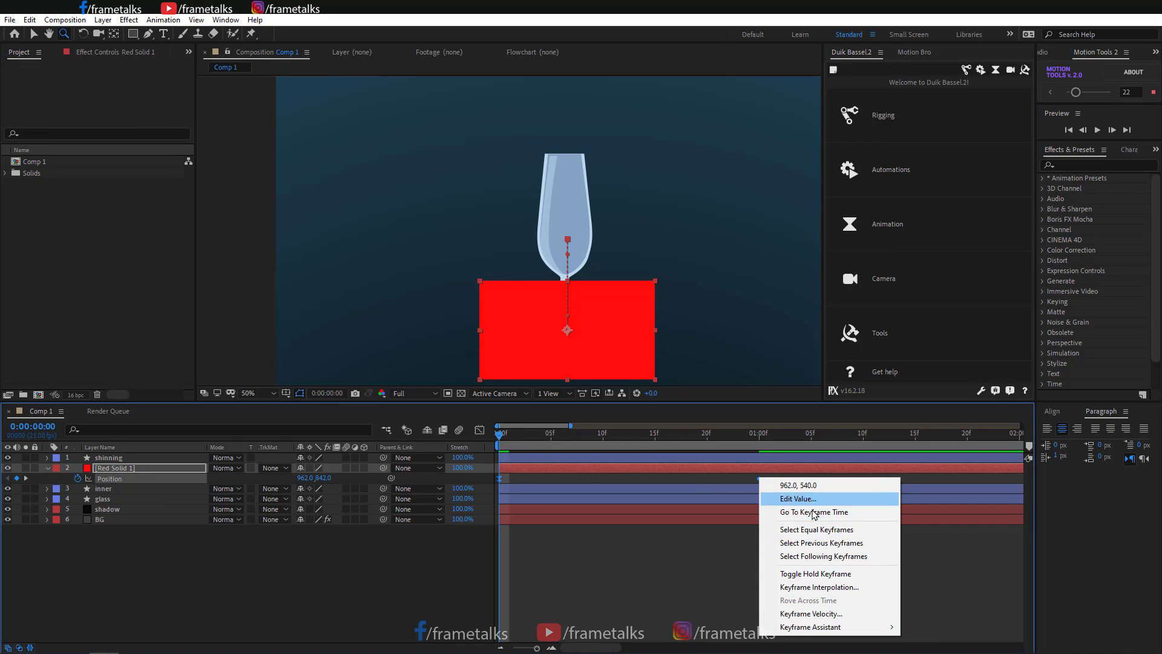
mouse_move(815, 627)
click(962, 550)
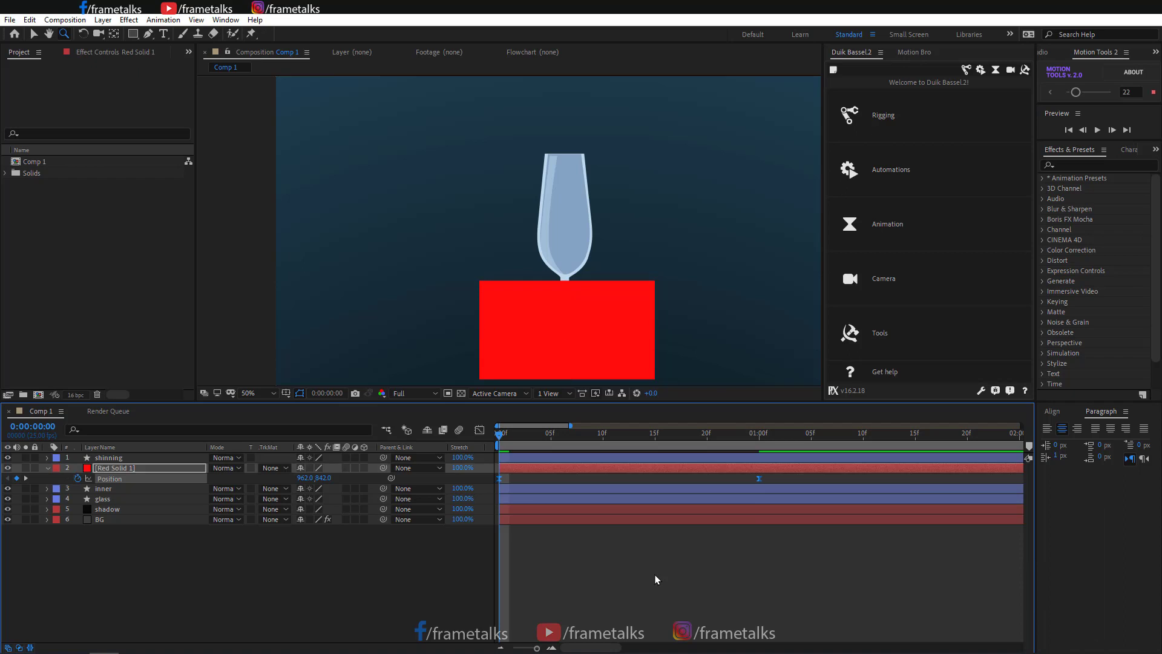
Reshape the Position speed graph of Red Solid 1 so the rise is fastest near the beginning and slows gradually, and preview it
click(110, 478)
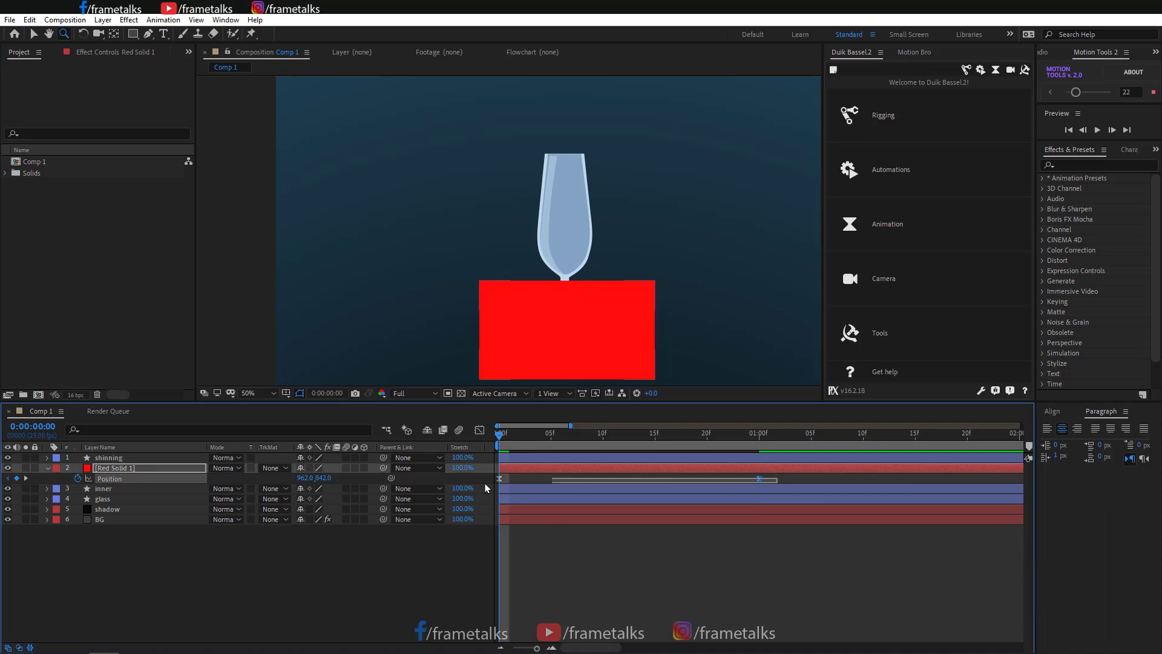
click(480, 430)
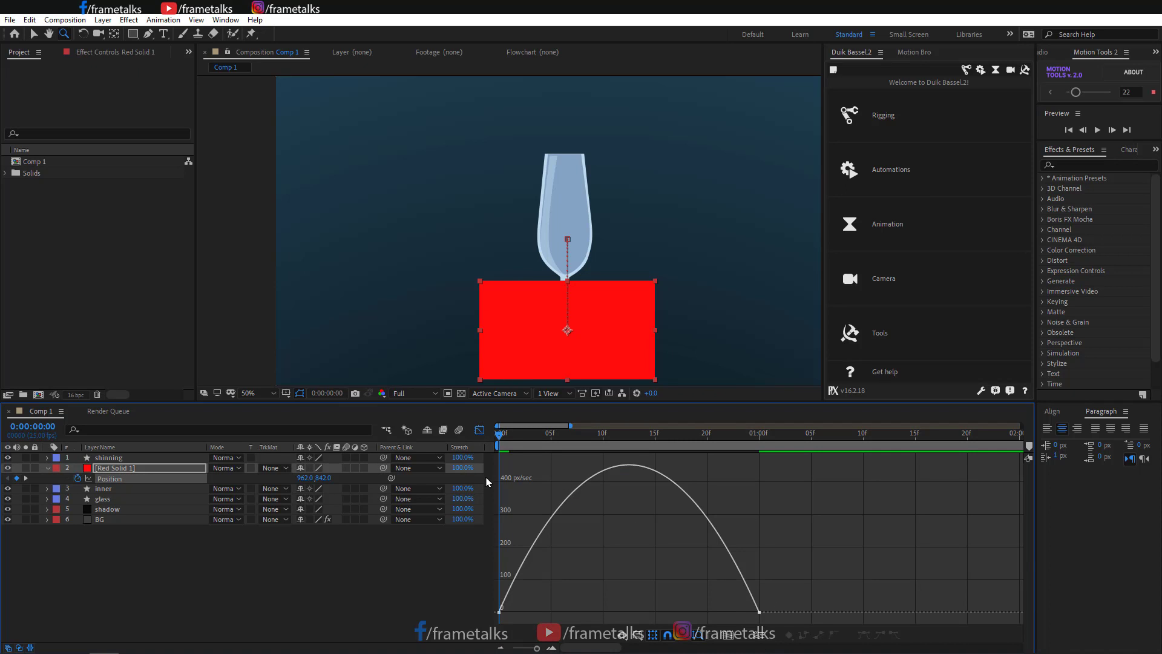
drag(826, 576, 507, 465)
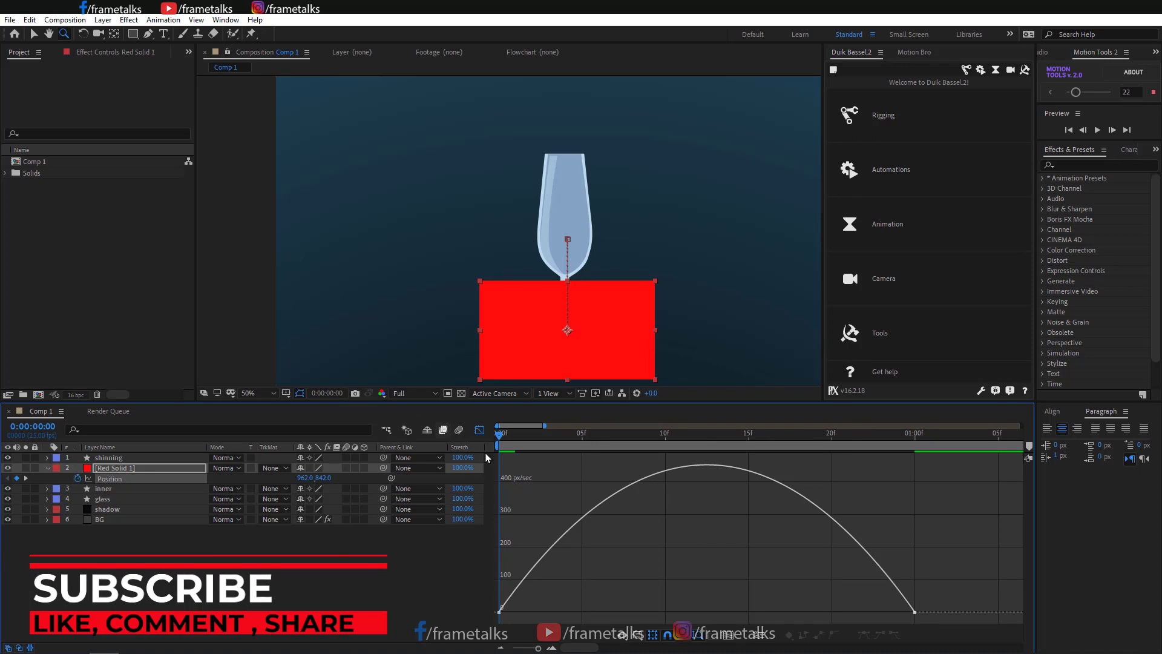
drag(941, 621, 756, 608)
mouse_move(569, 607)
mouse_down()
mouse_move(625, 609)
mouse_move(571, 607)
mouse_up()
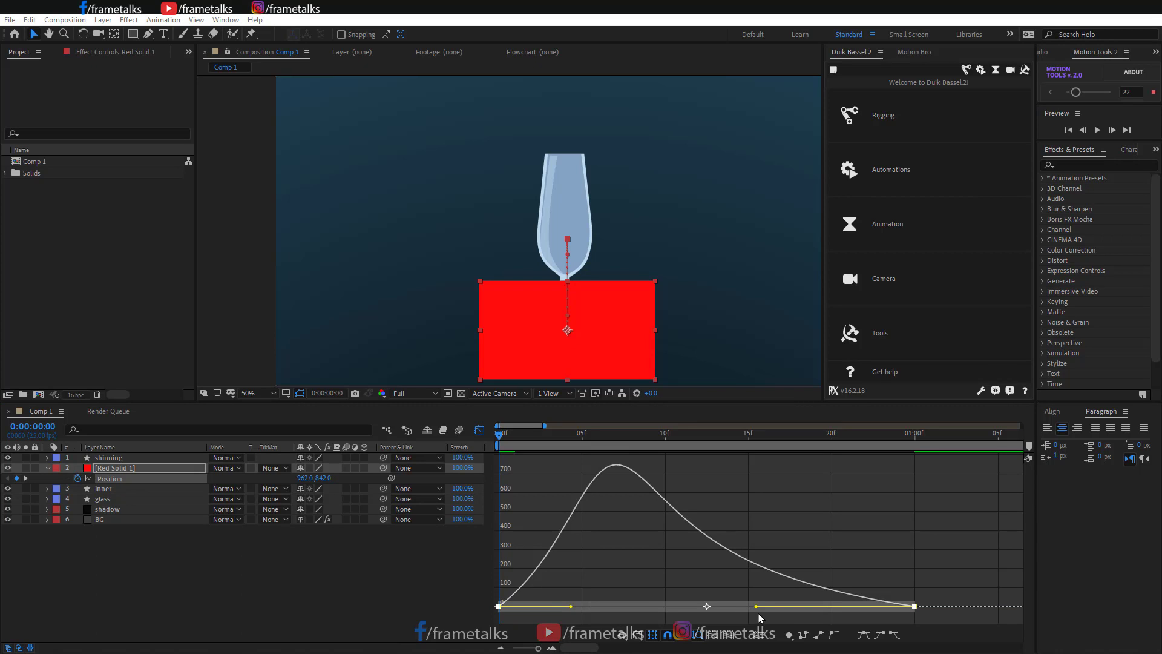
click(664, 458)
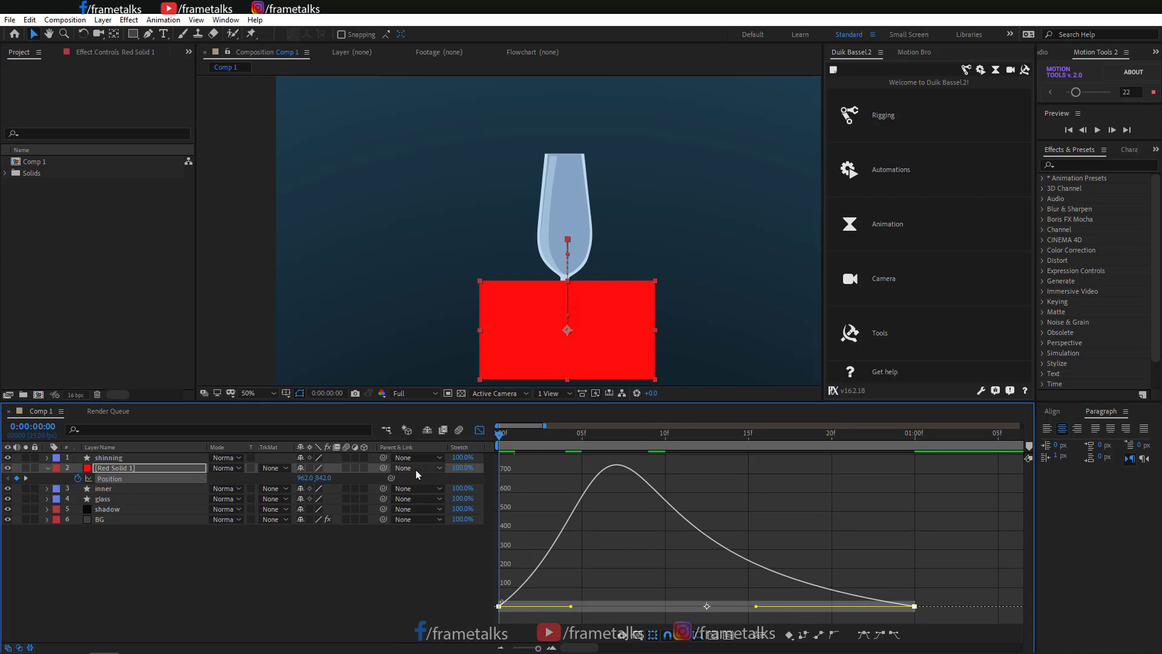
key(space)
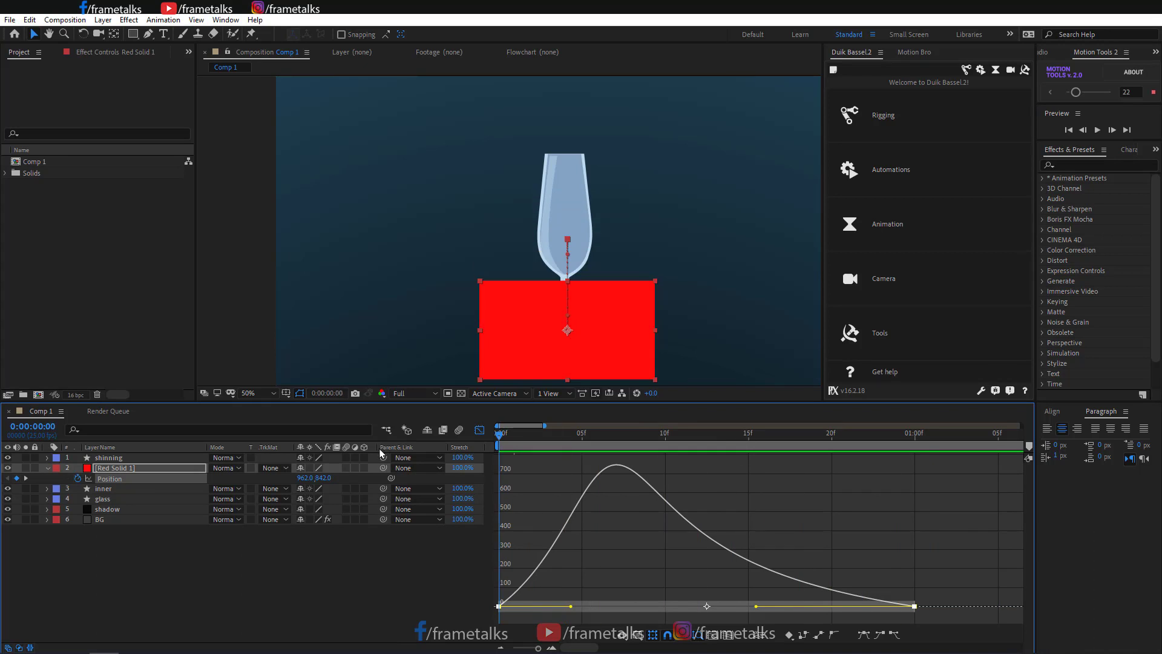
Slightly reduce the influence of both Position speed handles, preview the motion and return to the layer bar view
click(700, 442)
drag(571, 606, 561, 606)
drag(754, 607, 763, 607)
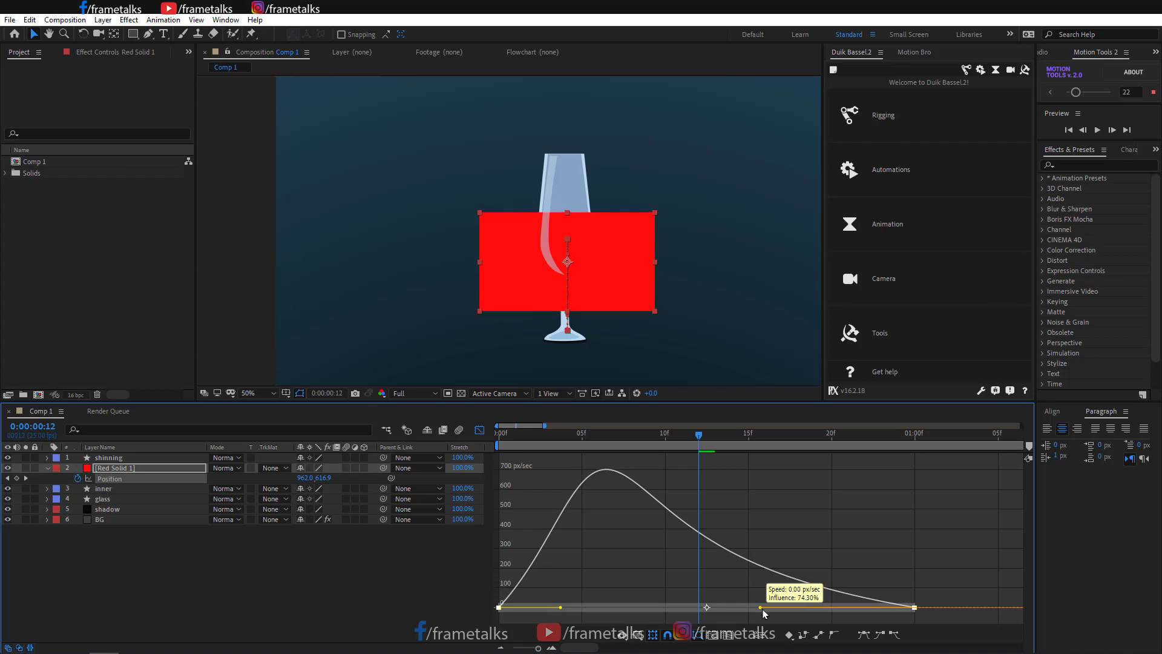
key(space)
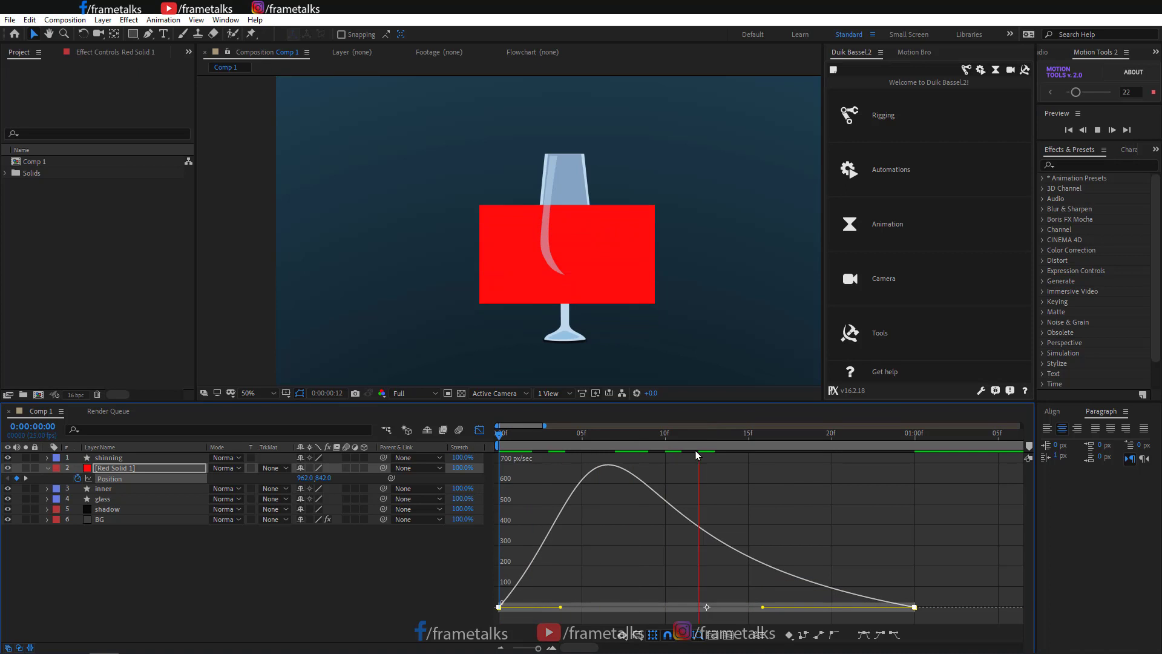
click(898, 447)
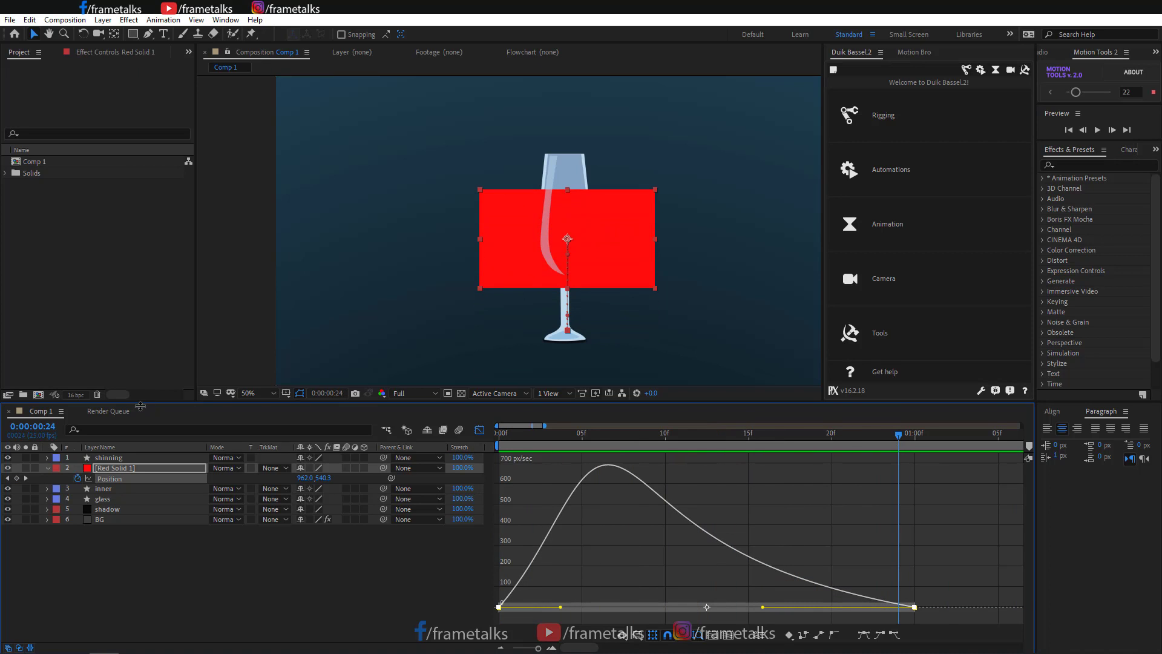
click(785, 455)
click(479, 430)
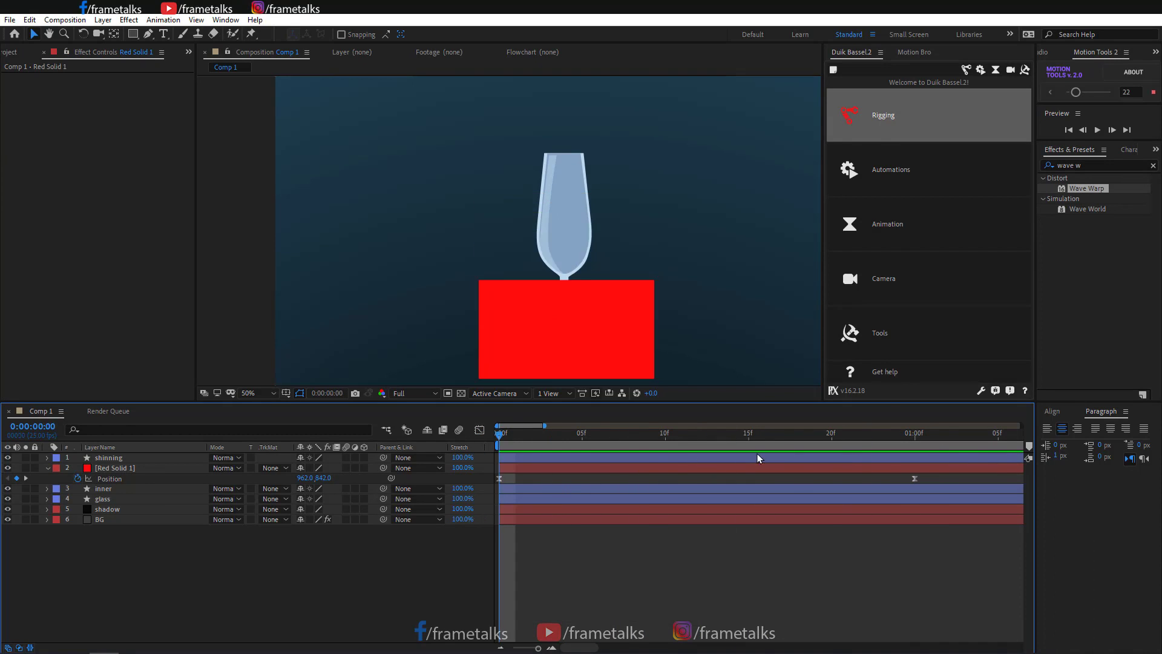
Widen Red Solid 1 well beyond the glass on both sides, draw a rectangular mask around it and preview from the start
click(229, 470)
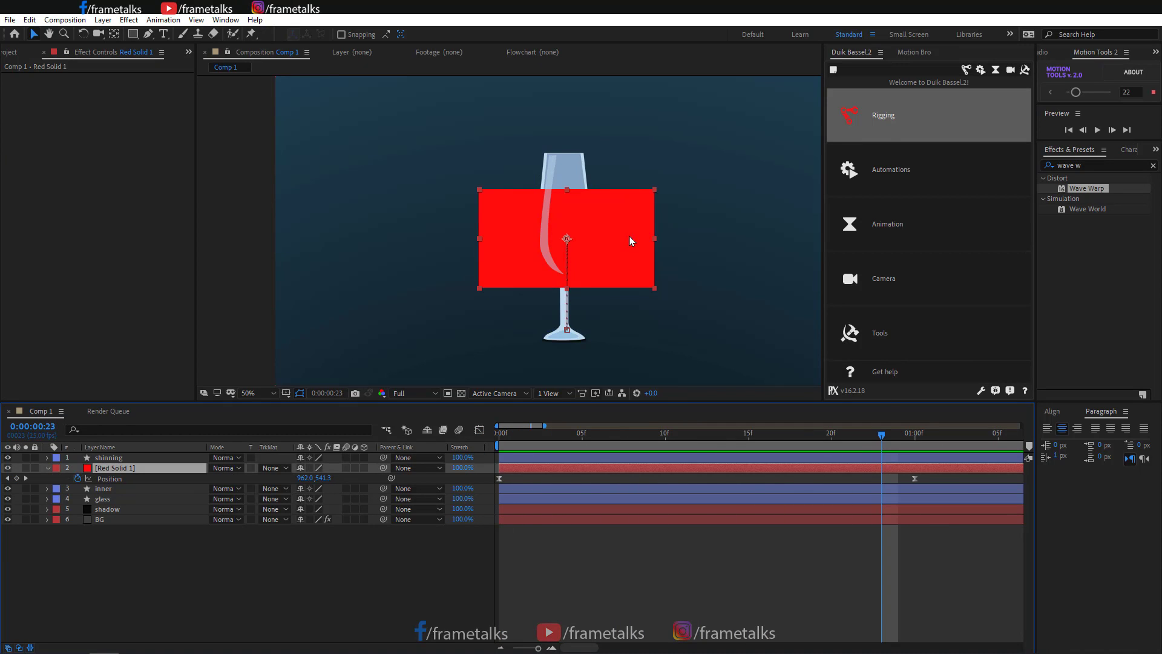
drag(650, 242, 735, 241)
key(q)
drag(446, 186, 710, 307)
key(v)
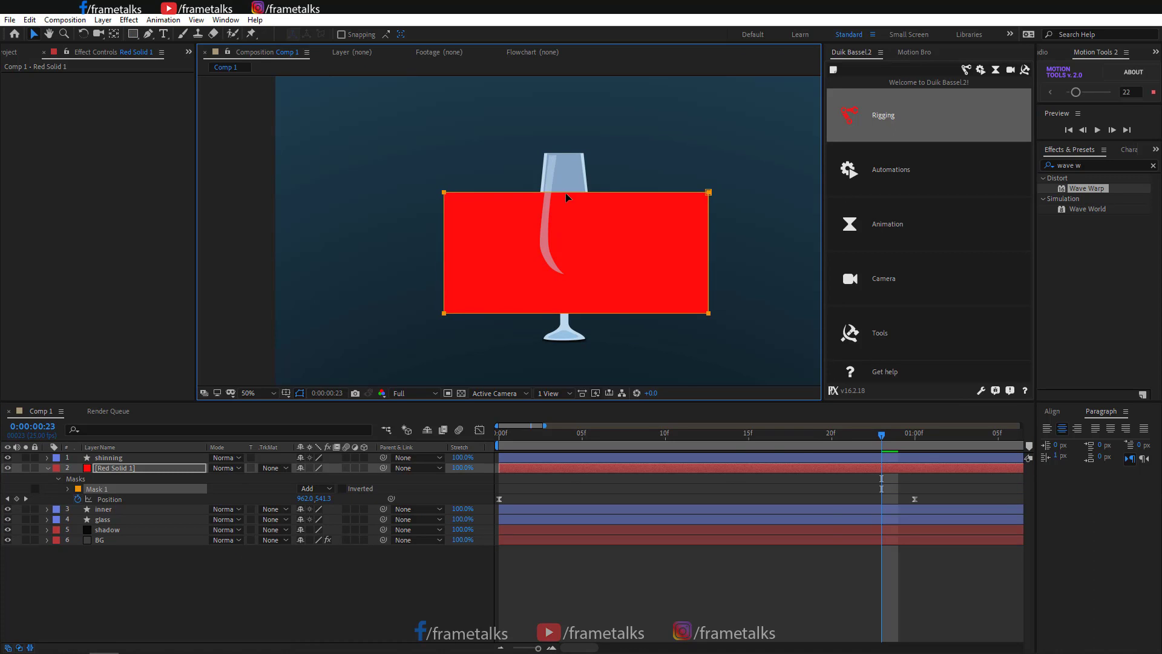
click(549, 406)
key(Home)
key(space)
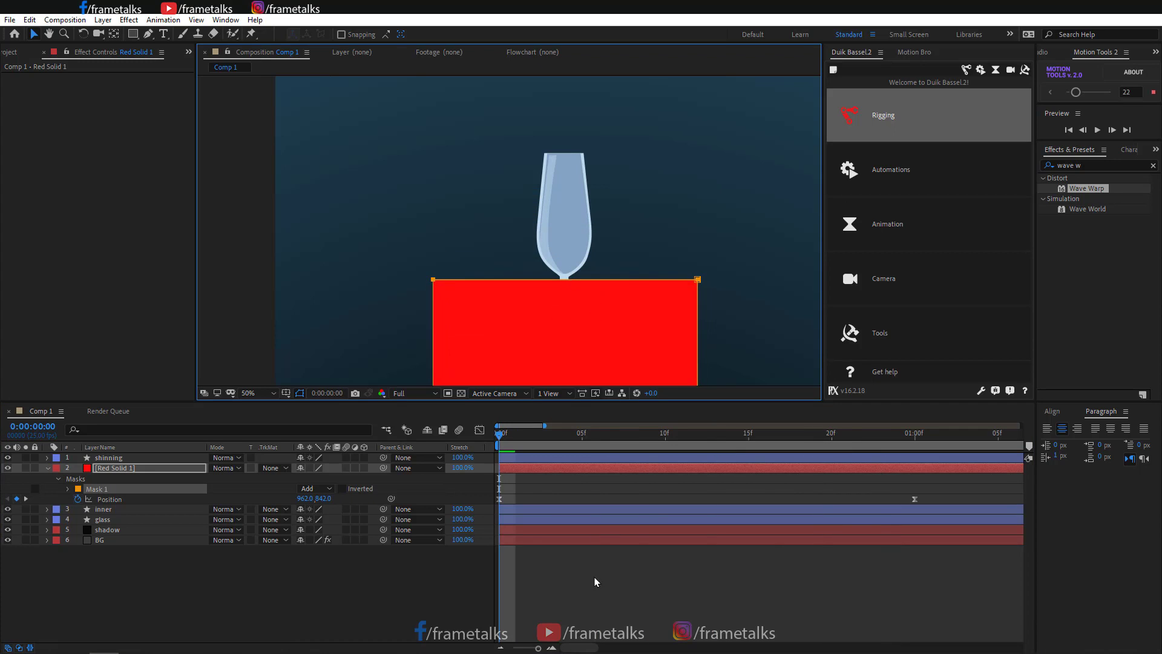
click(525, 436)
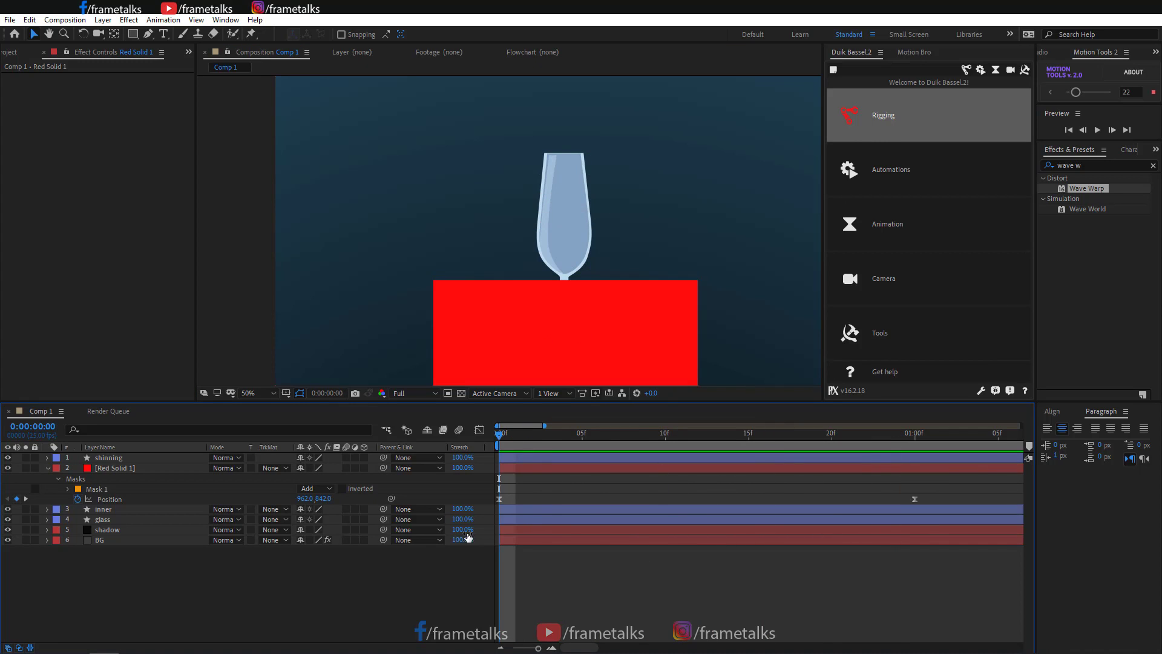
key(space)
Apply Wave Warp to Red Solid 1 with Wave Height 34 and Wave Width 199, and preview the waves
drag(1085, 188, 563, 245)
drag(114, 99, 191, 109)
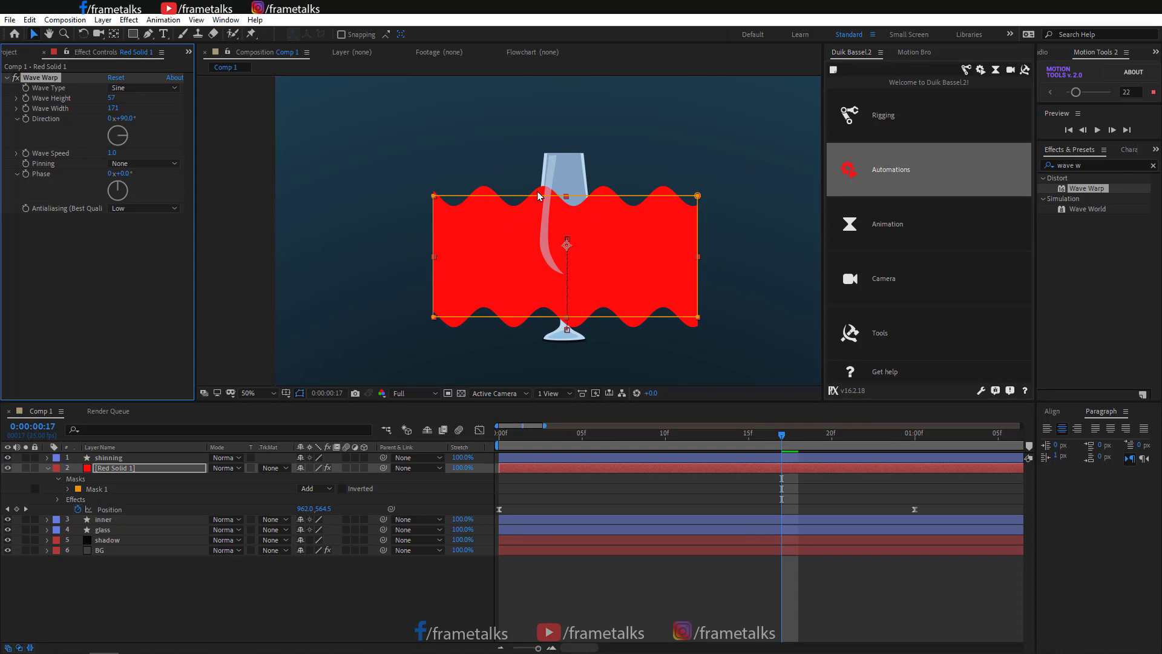
drag(116, 109, 95, 96)
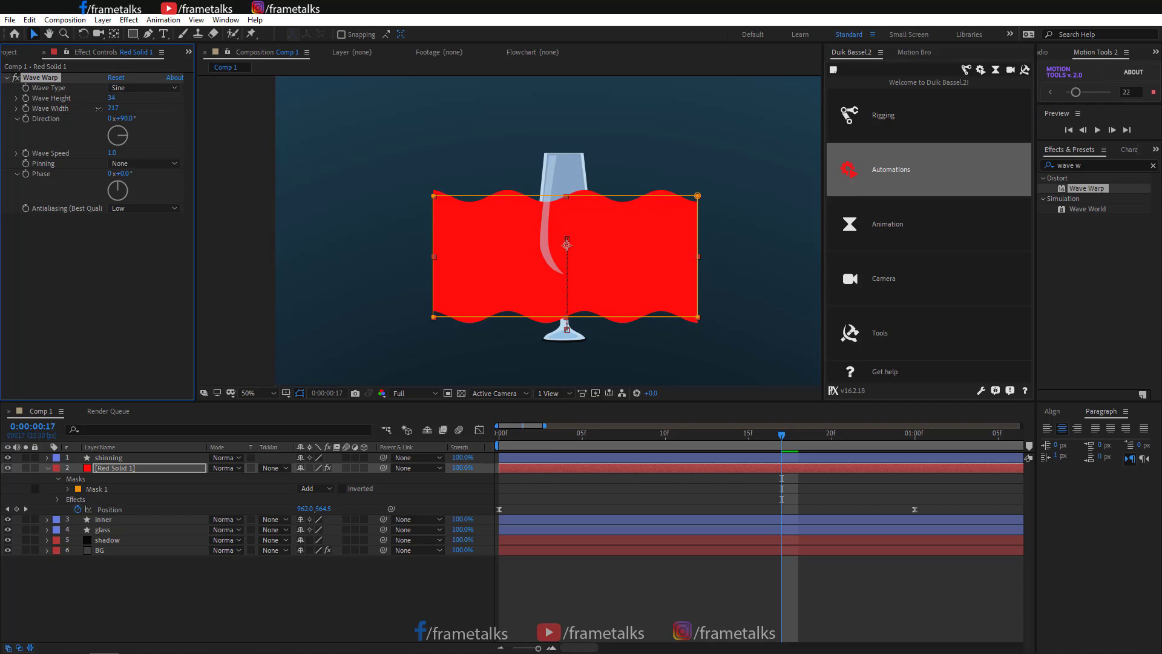
drag(100, 108, 1, 118)
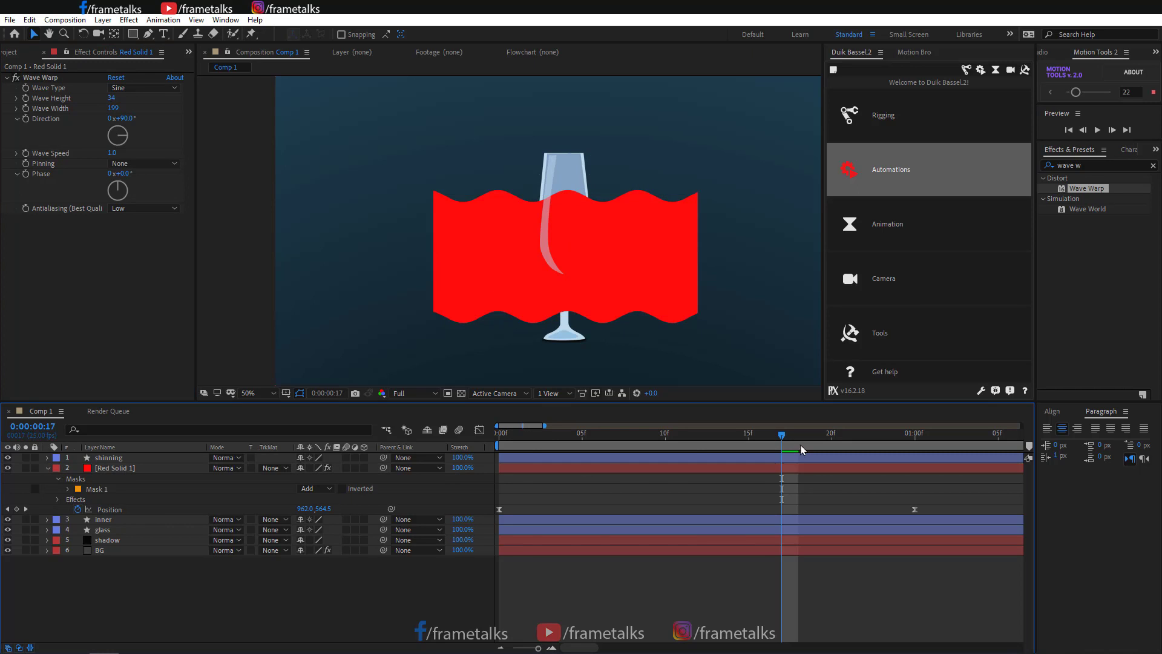
key(Home)
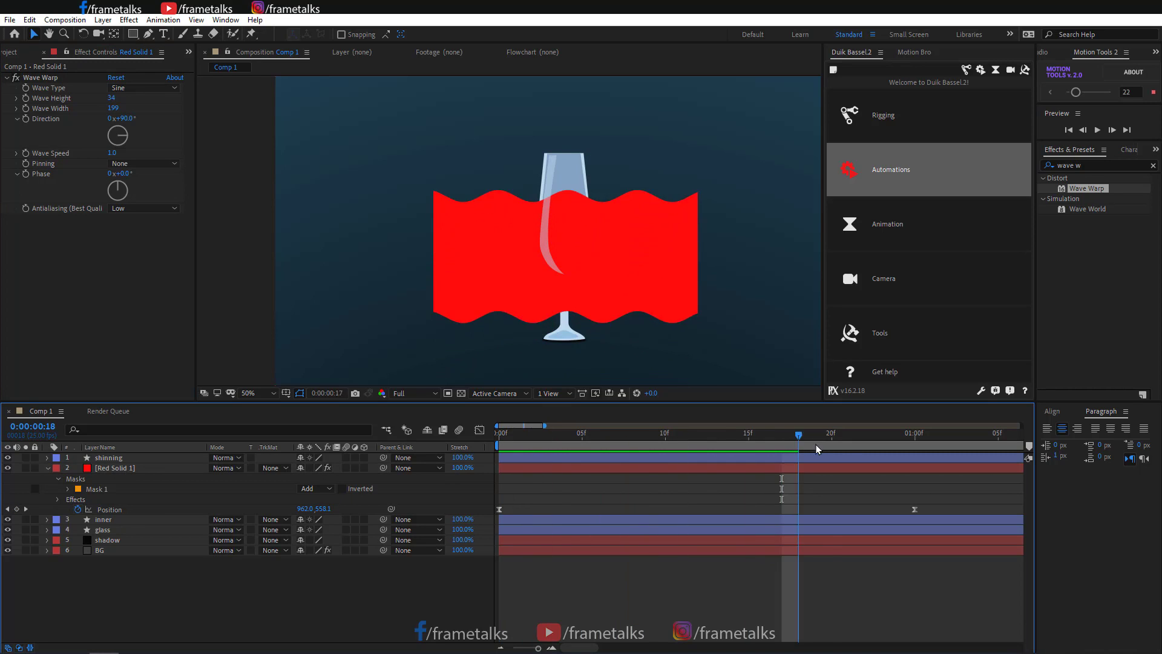
key(space)
Try a Wave Height of 13 for the Wave Warp and play back the animation
click(110, 98)
text(13)
key(Return)
key(space)
key(space)
key(space)
key(space)
Keyframe the Wave Warp's Wave Height from 20 at frame 18 to 0 at 1 second 15 frames
click(799, 436)
drag(113, 98, 135, 98)
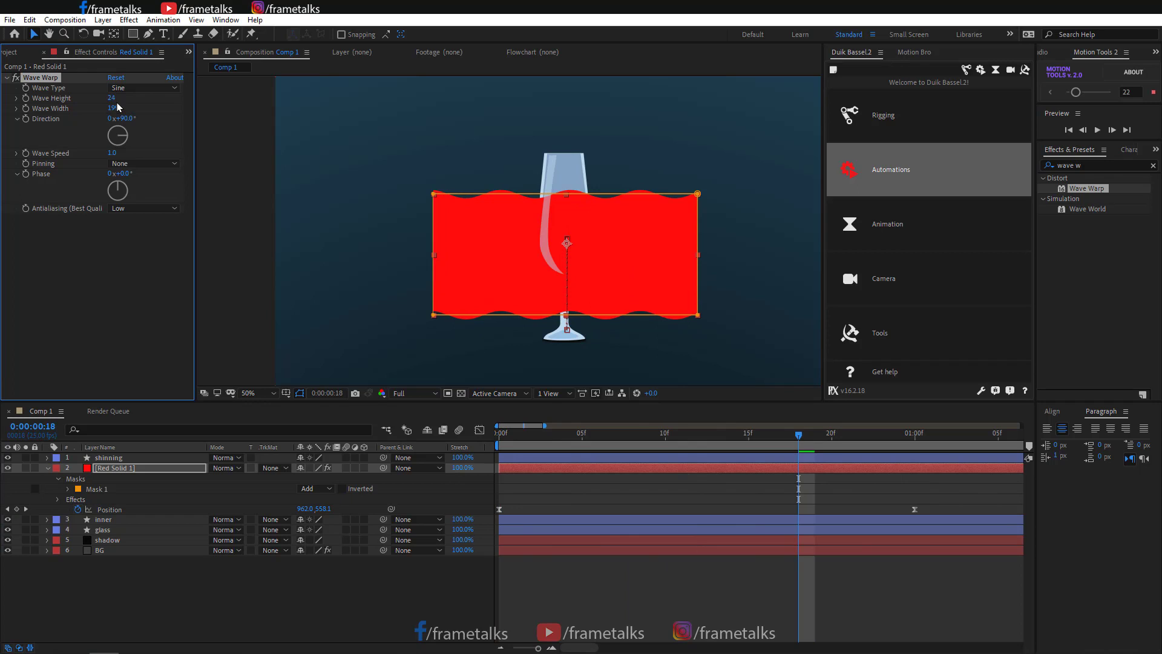
click(26, 98)
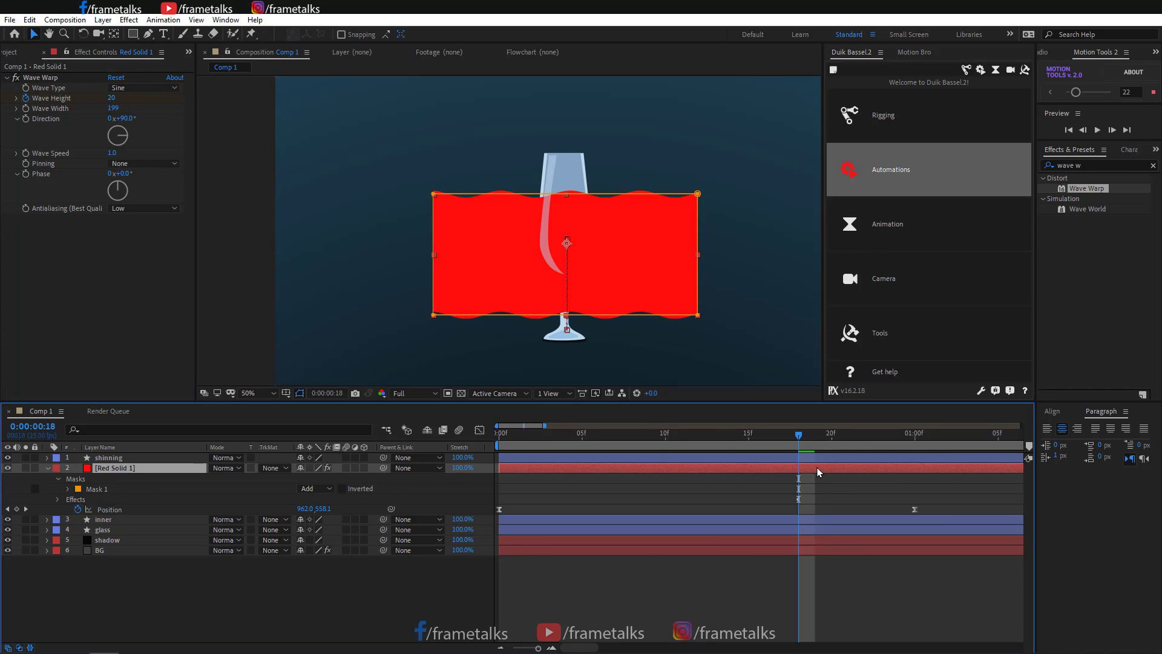
key(u)
key(space)
drag(917, 467, 981, 466)
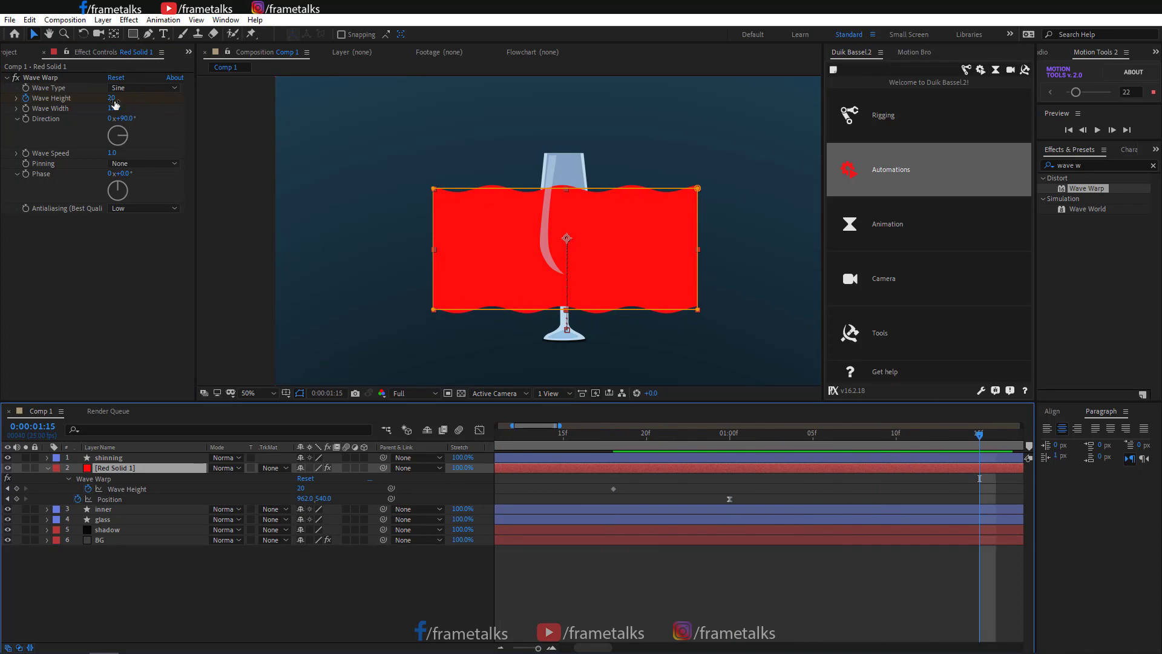
click(115, 99)
text(0)
key(Return)
Preview the settling waves and set the Wave Height keyframe at frame 18 to 24
drag(655, 432, 586, 445)
key(minus)
key(Home)
key(space)
click(655, 435)
click(111, 98)
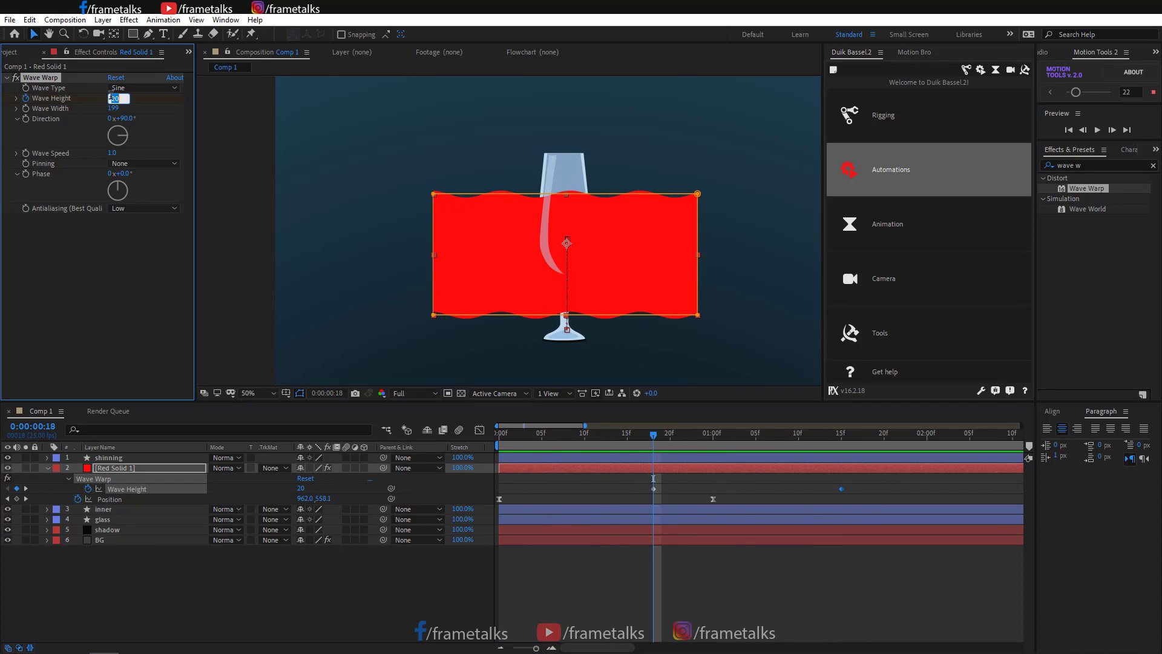
click(781, 595)
click(663, 437)
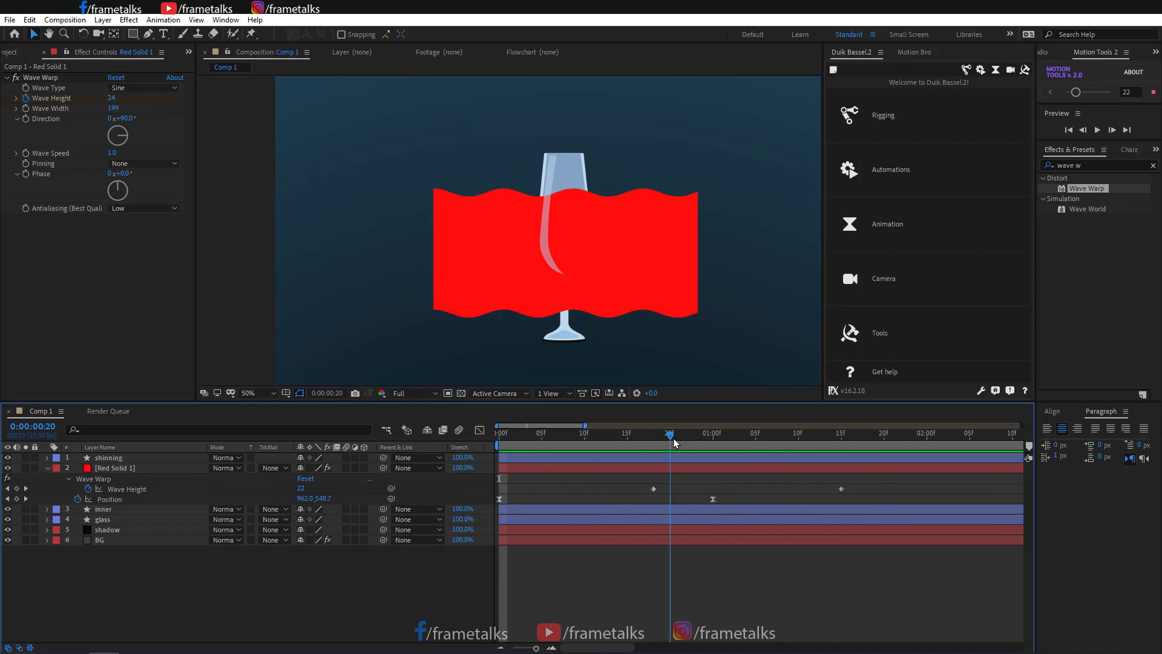
key(space)
Apply Easy Ease to both Wave Height keyframes of Red Solid 1 and preview the result
click(140, 469)
drag(636, 482, 872, 502)
right_click(841, 489)
mouse_move(911, 647)
click(701, 561)
click(685, 565)
key(space)
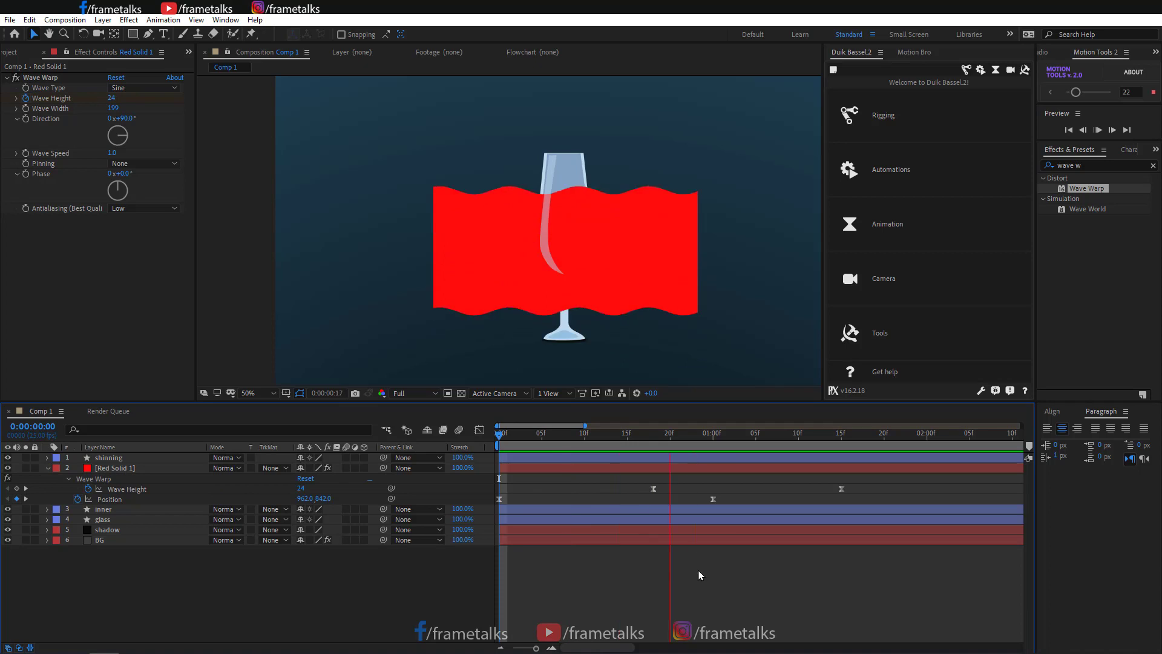
Set the Wave Warp's Wave Width to 100 and its Wave Height keyframe at frame 18 to 15
click(662, 435)
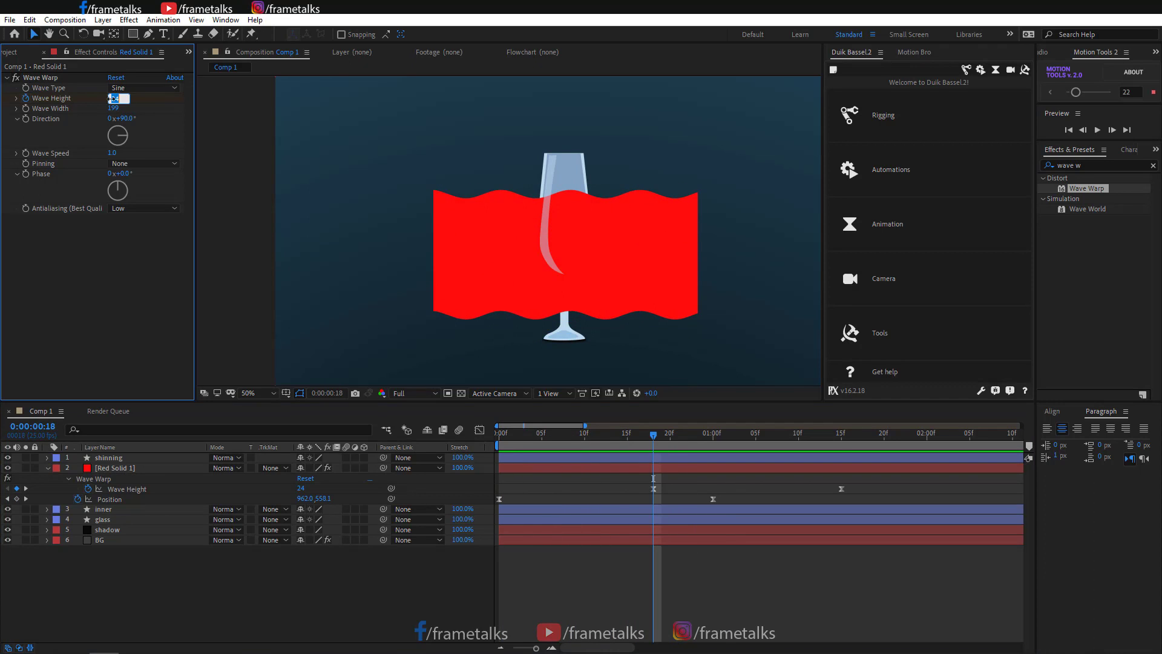
key(space)
click(653, 434)
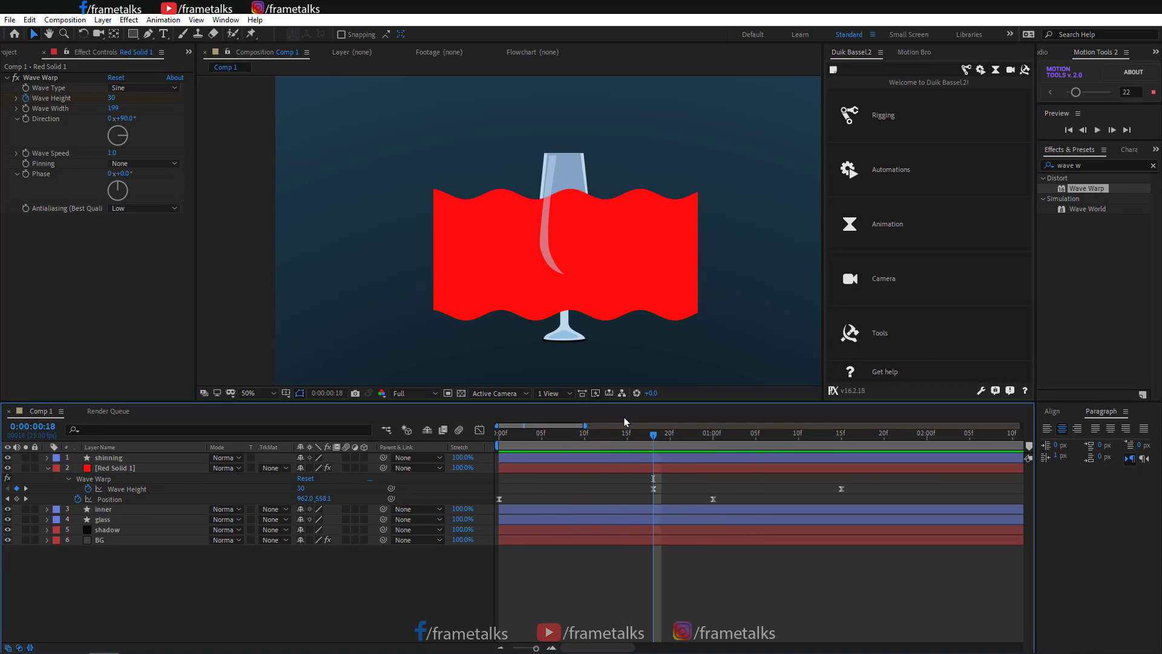
click(654, 488)
drag(112, 109, 109, 112)
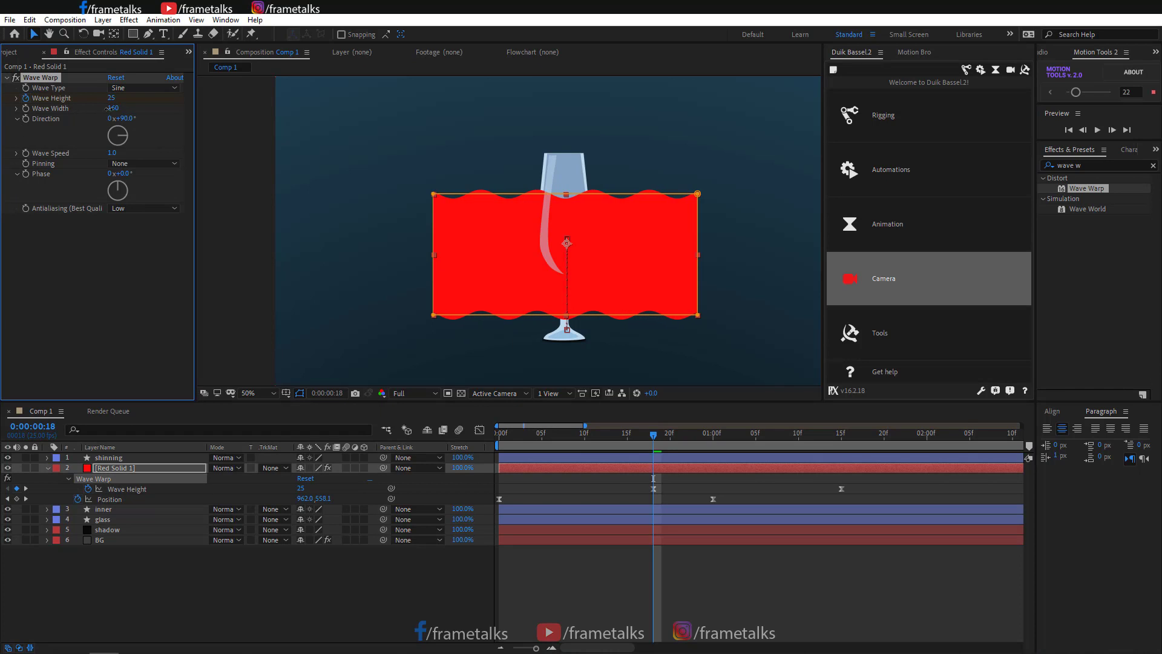
key(Return)
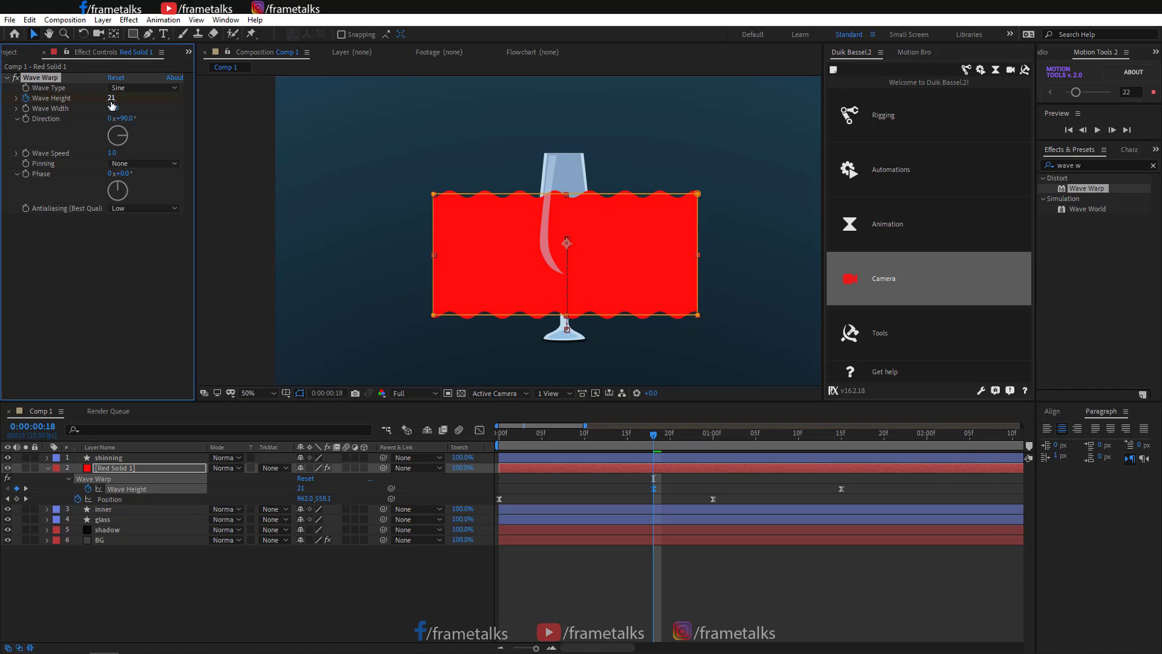
Play the animation from the start and scrub to frame 18 to examine the smaller waves
click(734, 591)
key(space)
key(space)
key(Home)
key(space)
key(space)
drag(501, 435, 656, 448)
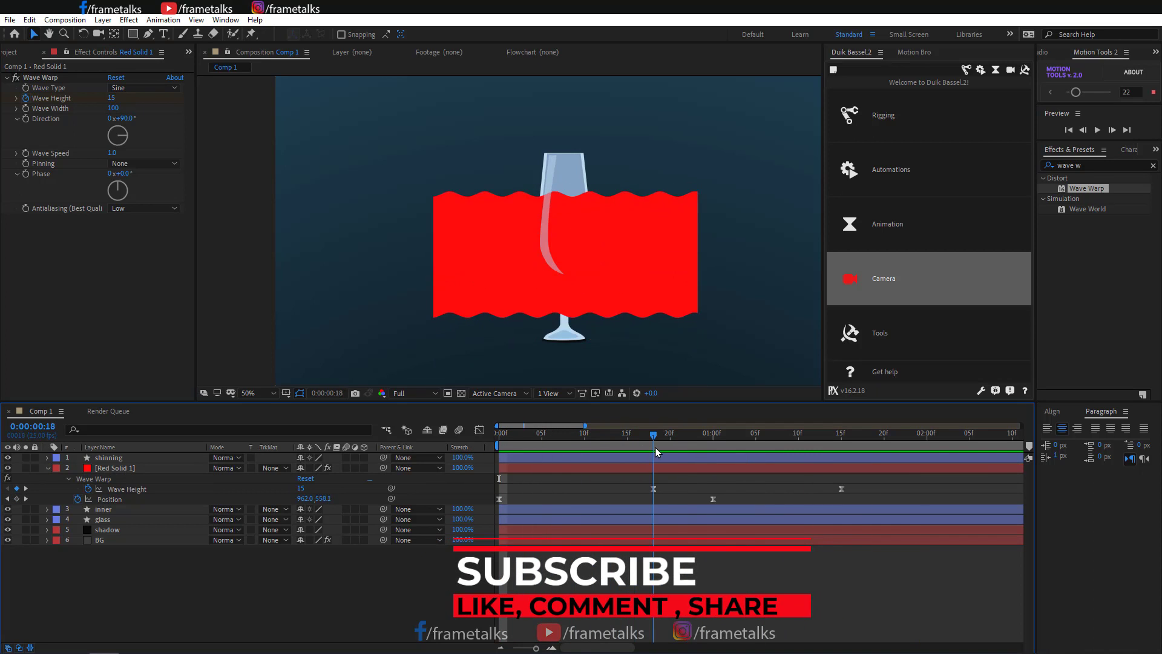
Duplicate the inner layer and place the copy directly above Red Solid 1
key(space)
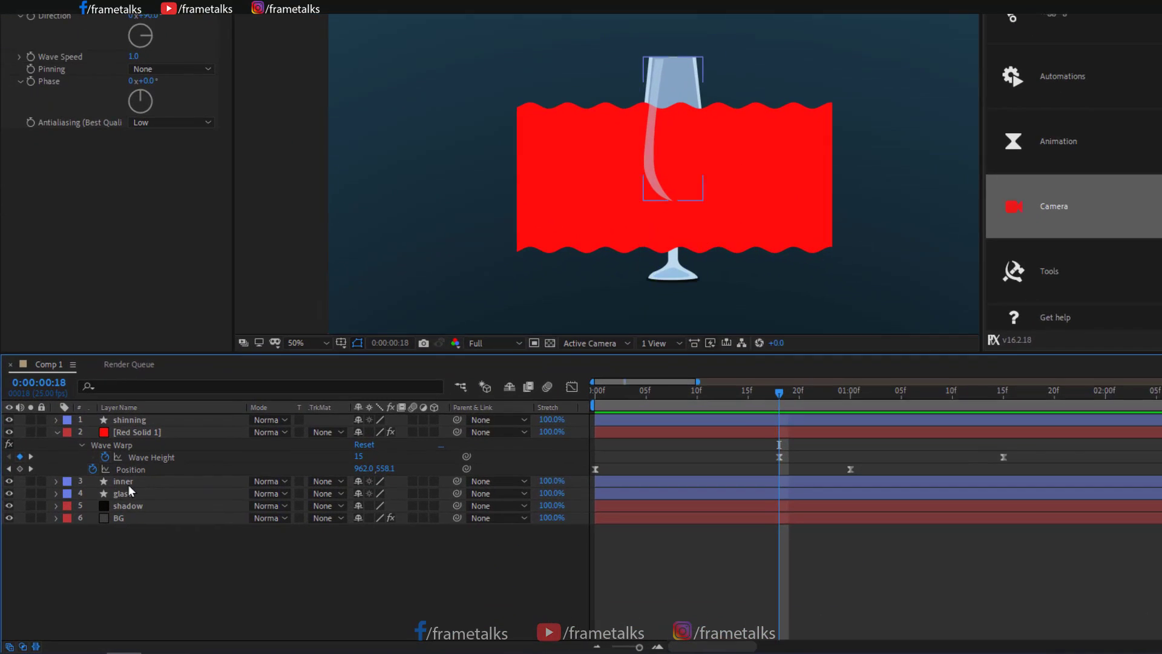
click(129, 482)
key(ctrl+d)
drag(134, 479, 149, 440)
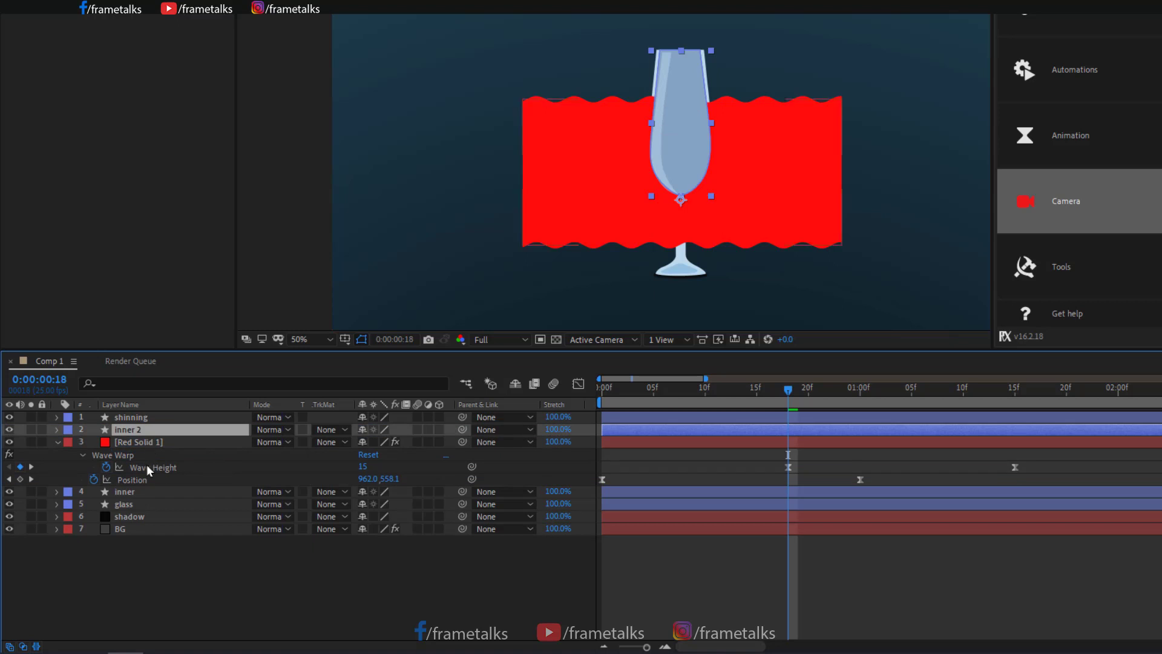
Set Red Solid 1's track matte to Alpha Matte "inner 2" and preview the liquid filling the glass
click(243, 442)
click(334, 442)
click(383, 479)
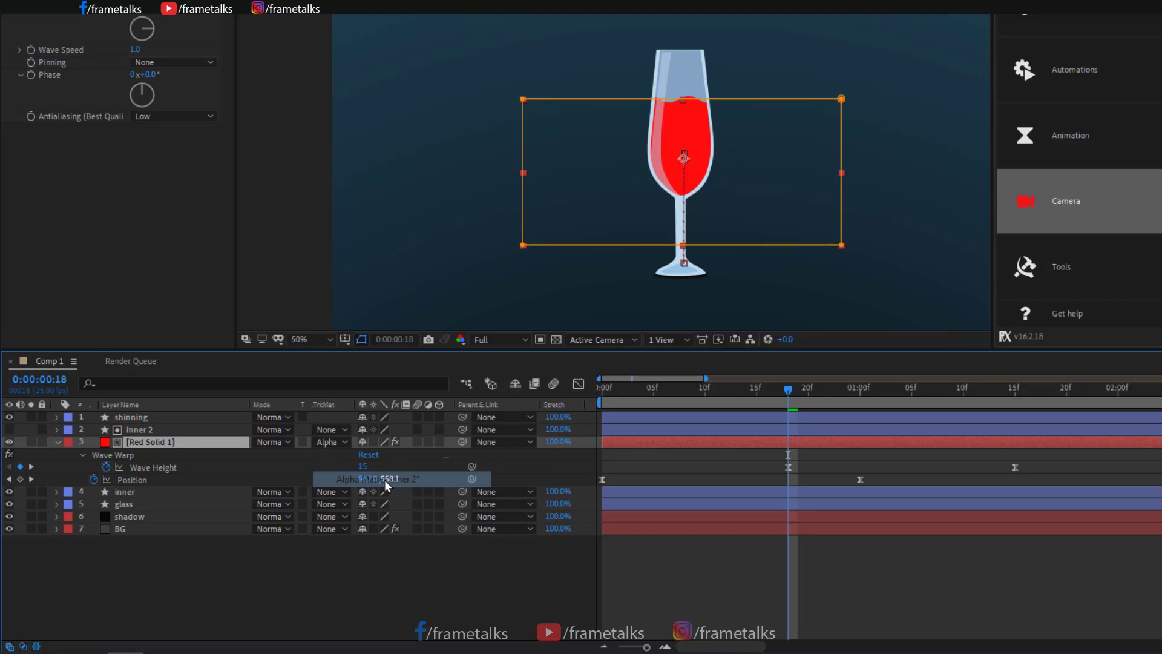
drag(788, 389, 400, 406)
click(837, 576)
key(space)
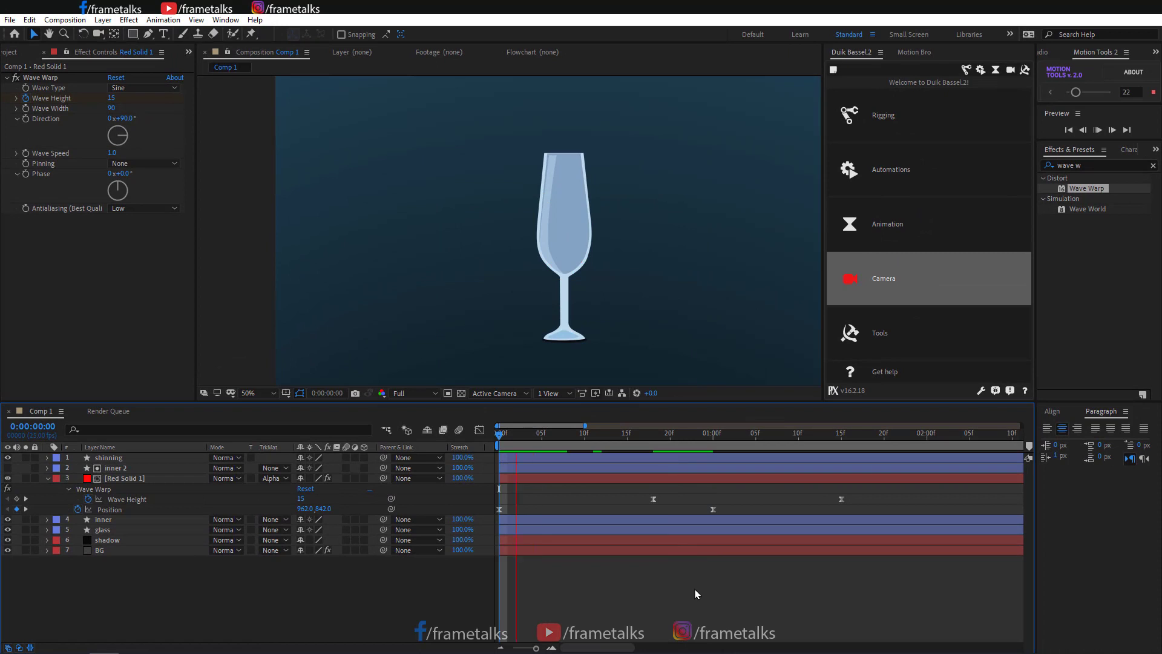
key(space)
click(688, 447)
drag(577, 448, 544, 441)
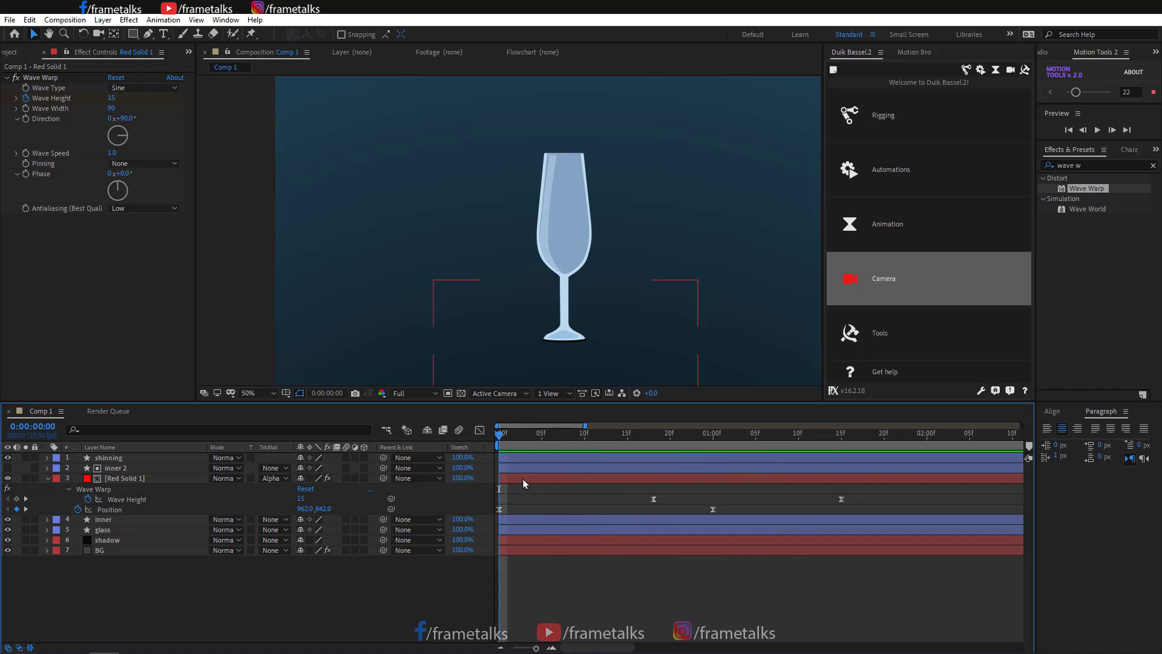
Keyframe Red Solid 1's Rotation at -10° on frame 0 and 8° on frame 6, and preview the tilt
click(111, 498)
key(r)
drag(314, 489, 307, 489)
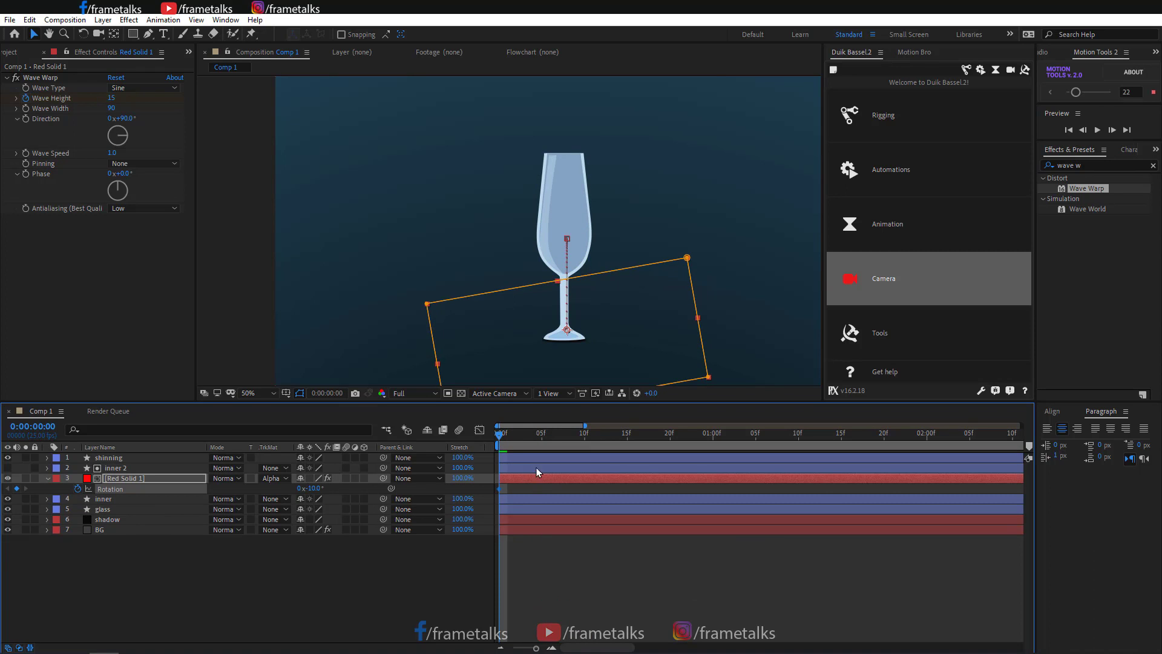
drag(501, 435, 551, 434)
drag(314, 489, 324, 488)
click(521, 566)
drag(533, 436, 497, 436)
key(space)
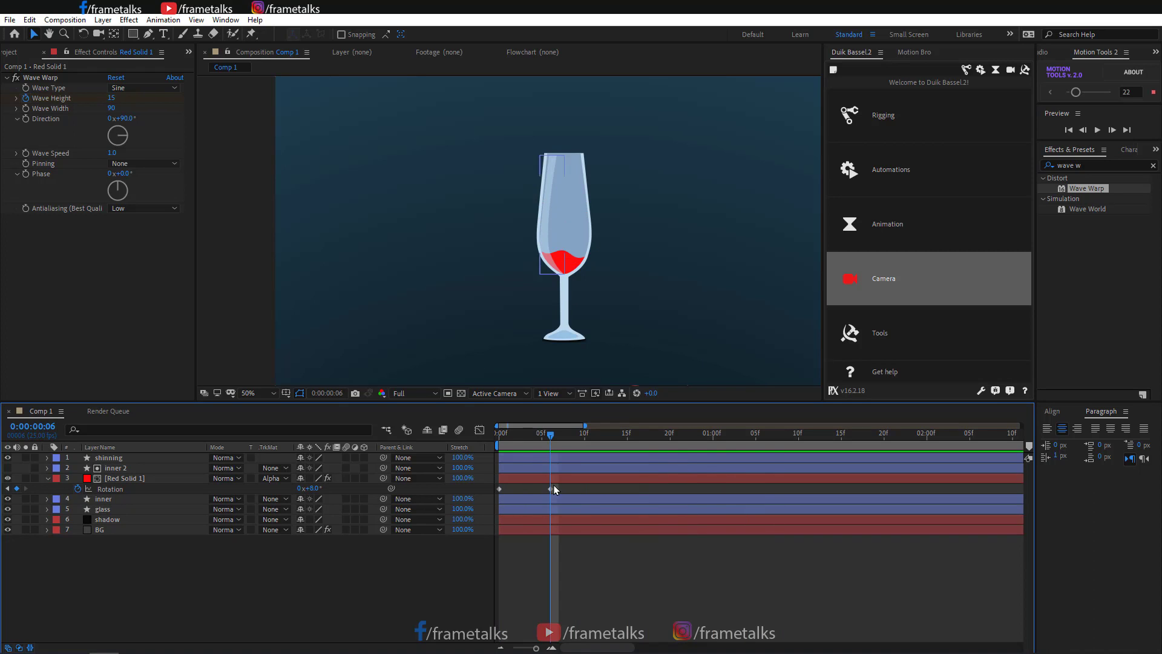
Move the second Rotation keyframe to frame 17, apply Easy Ease to both keyframes and play the animation
drag(550, 489, 644, 488)
right_click(643, 488)
mouse_move(738, 637)
click(823, 558)
click(657, 575)
drag(550, 435, 497, 436)
key(space)
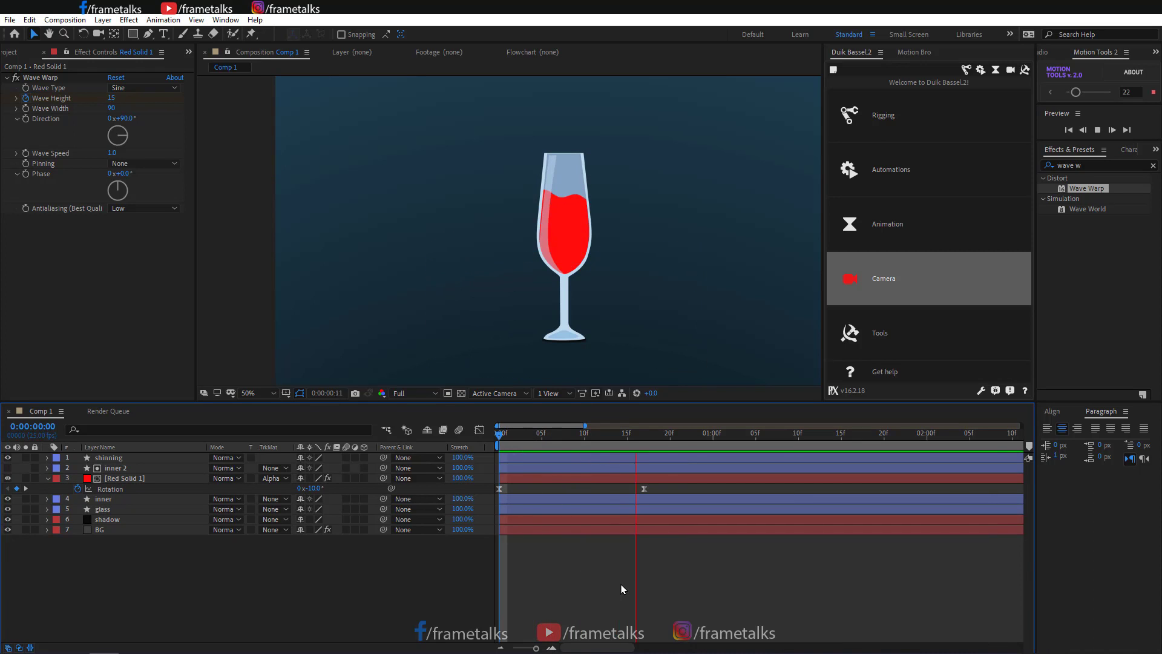
Move the second Rotation keyframe to frame 10, add a 0° Rotation keyframe at frame 20 and preview the motion
click(645, 435)
click(317, 479)
click(706, 437)
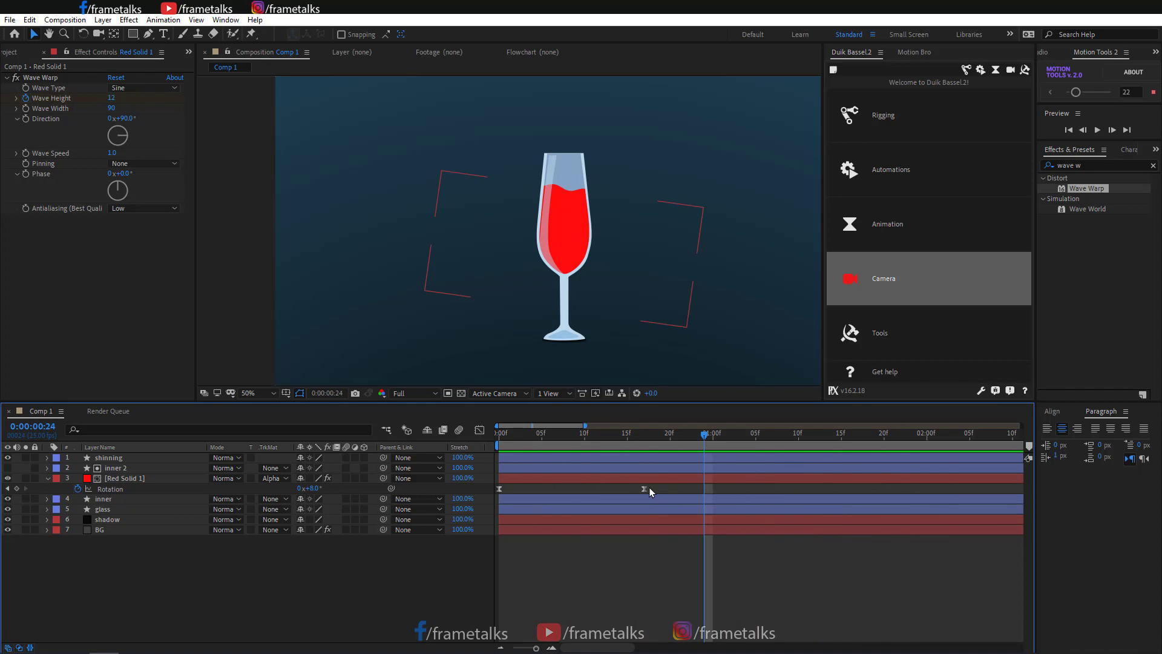
drag(645, 489, 584, 489)
mouse_move(677, 435)
mouse_down()
mouse_move(643, 442)
mouse_move(670, 440)
mouse_up()
click(315, 488)
text(0)
key(Return)
click(643, 538)
key(space)
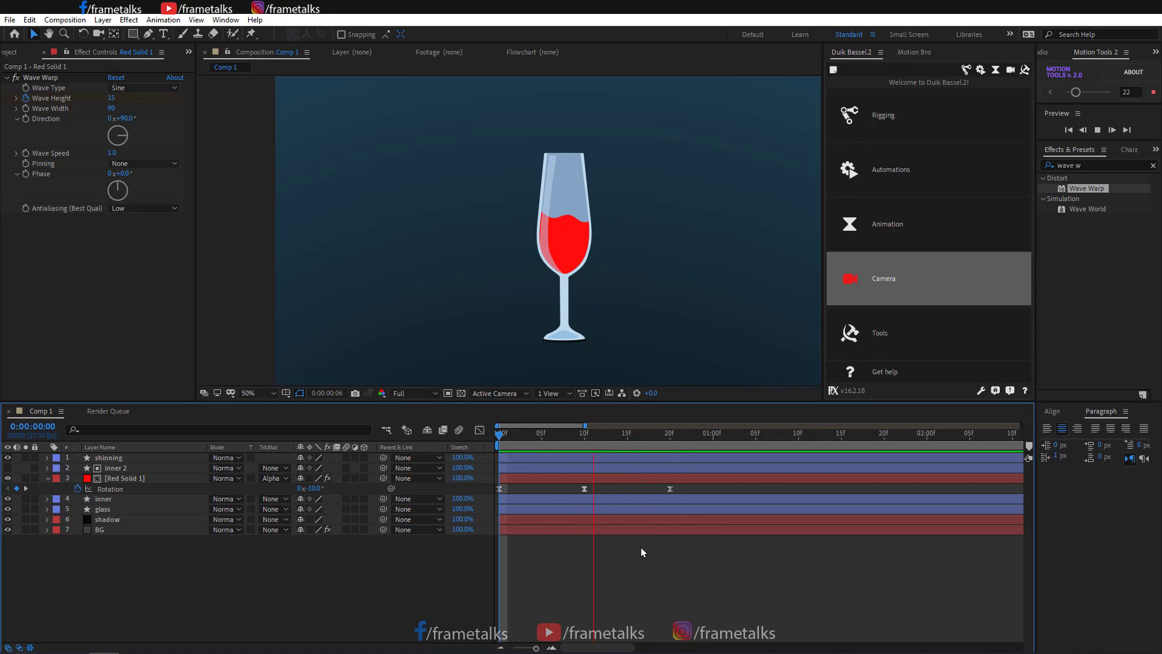
key(space)
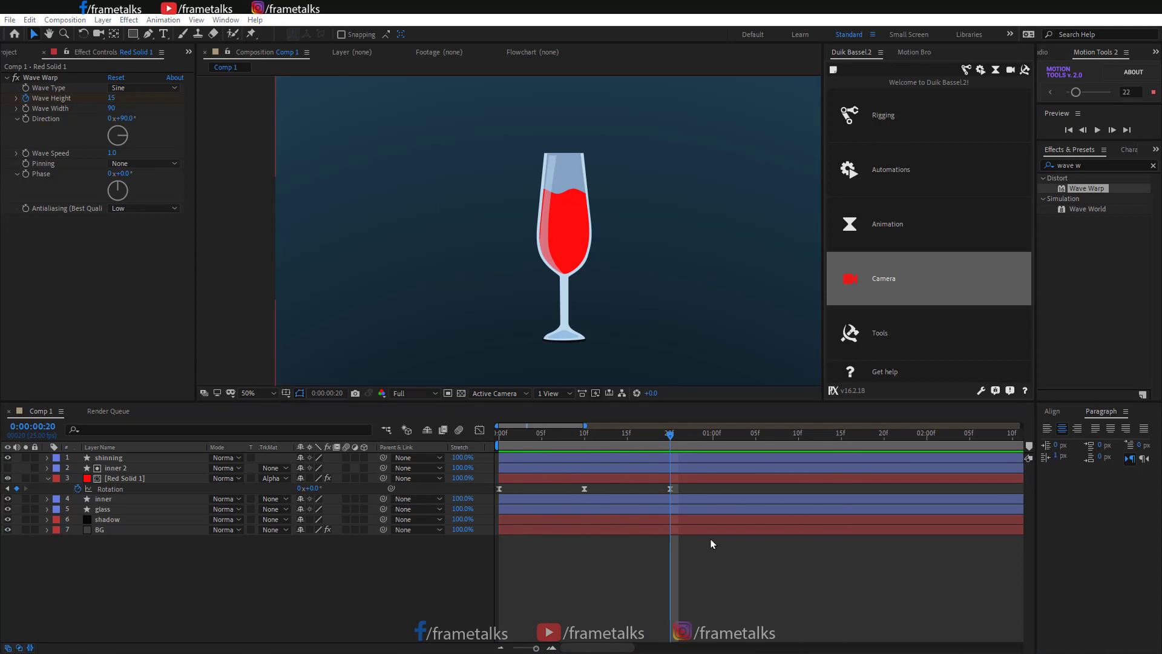
mouse_move(638, 440)
mouse_down()
mouse_move(501, 442)
mouse_move(660, 448)
mouse_up()
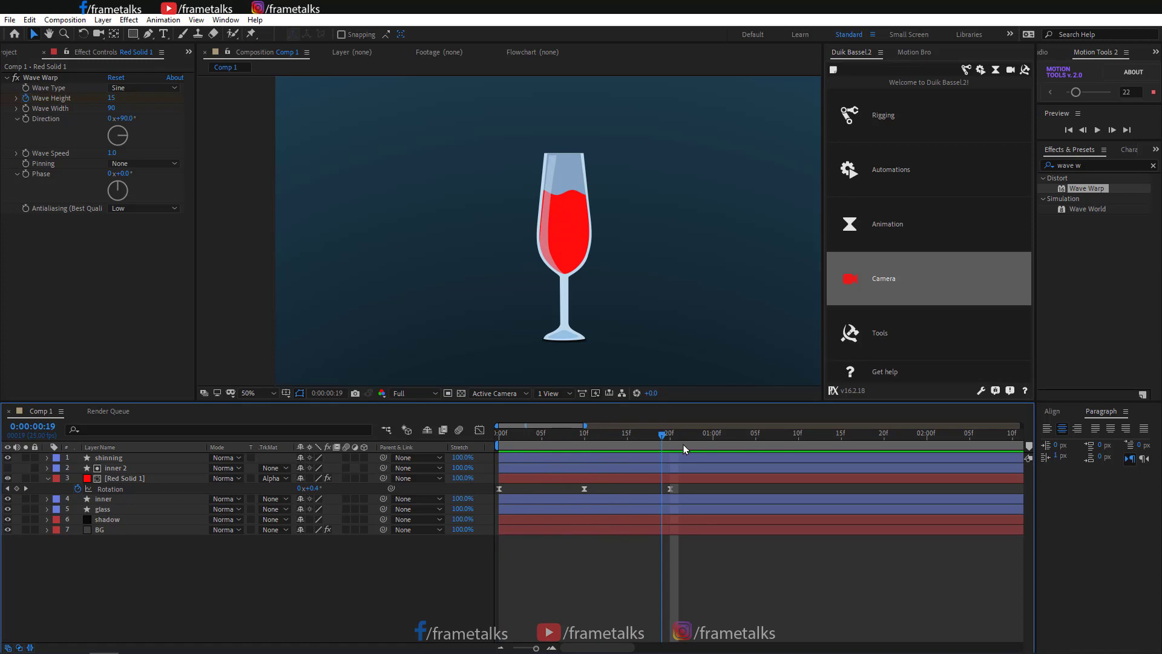
Duplicate Red Solid 1 together with its matte layer inner 2 and scrub through the first frames
key(Home)
click(127, 478)
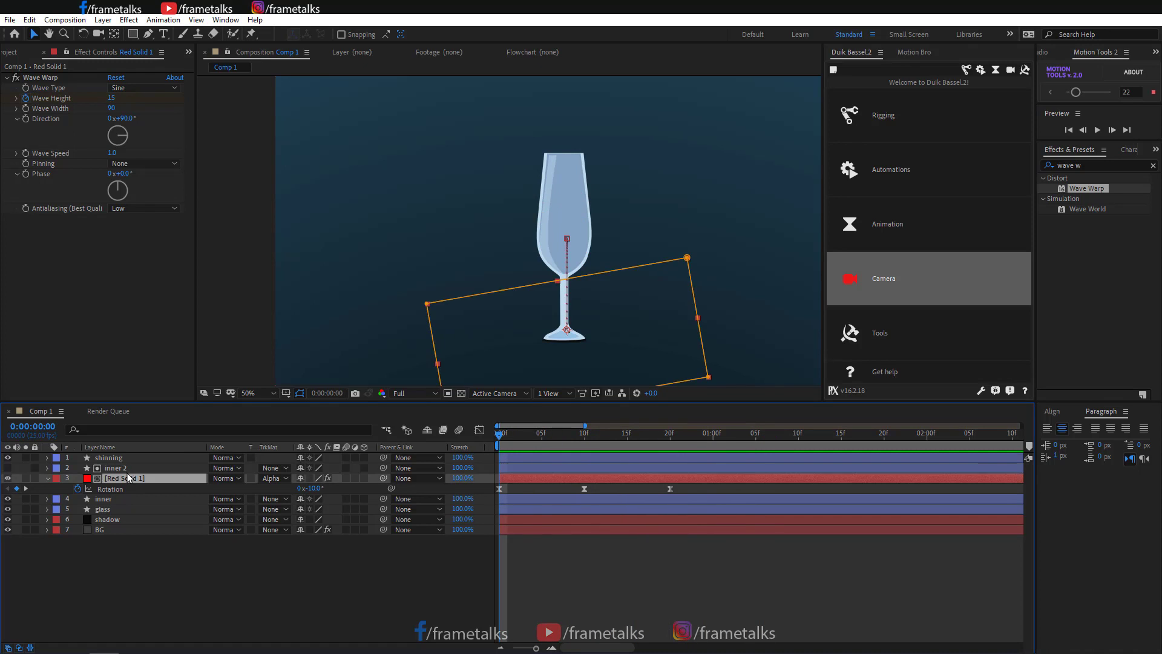
ctrl+click(127, 468)
key(ctrl+d)
click(202, 599)
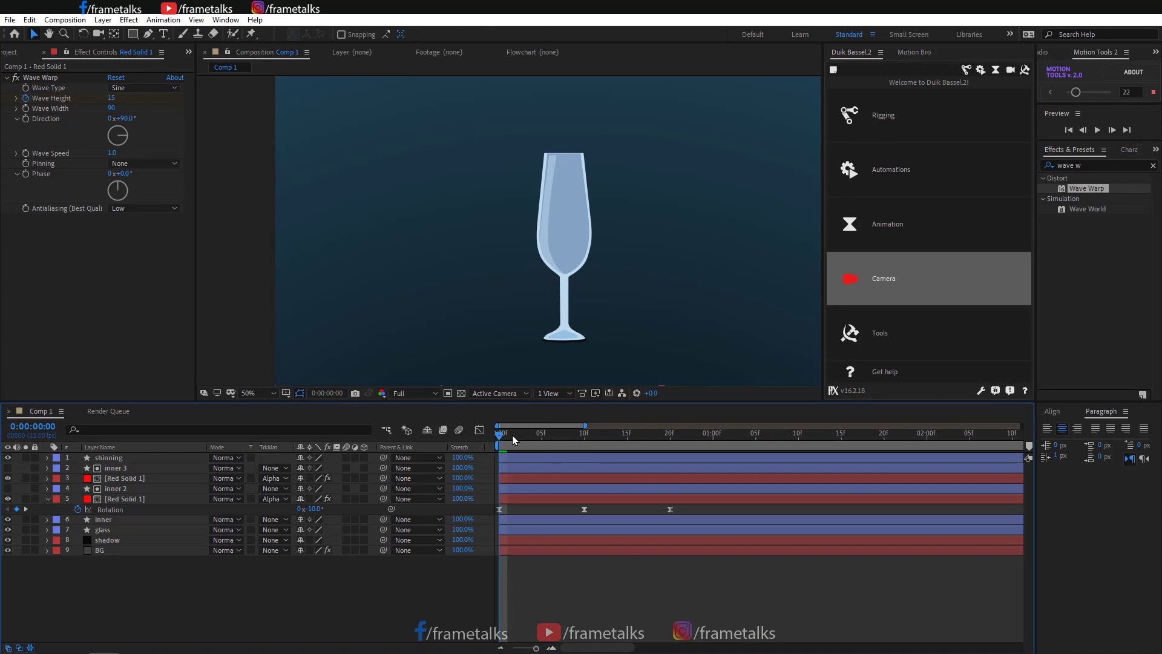
drag(546, 437, 589, 451)
key(Home)
click(121, 478)
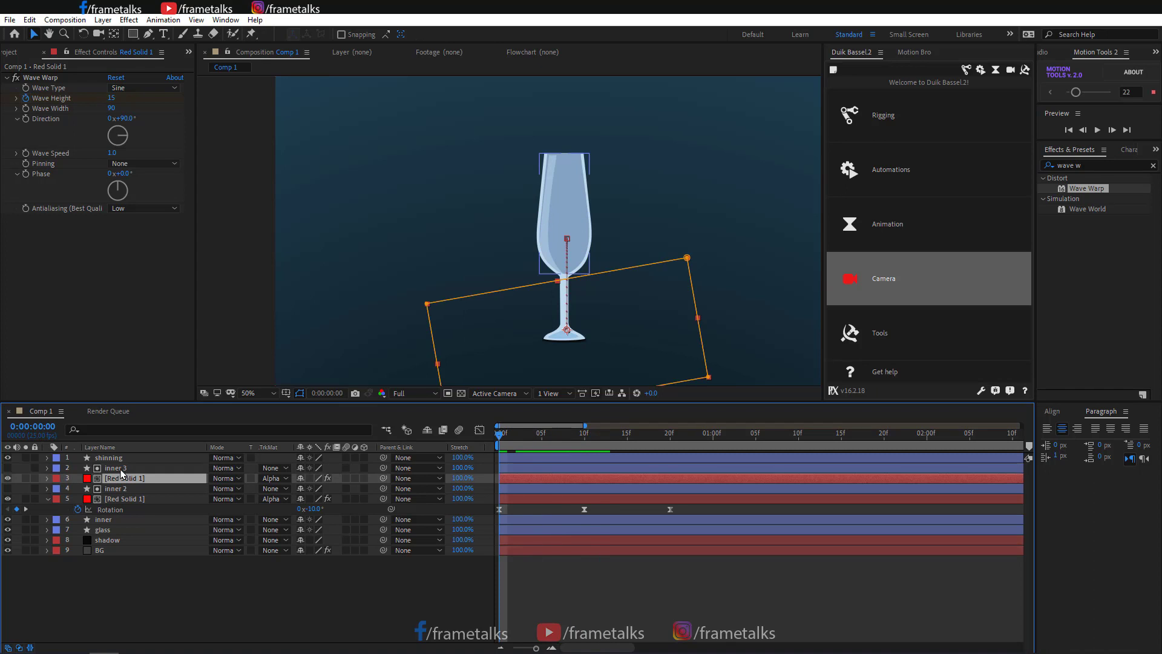
ctrl+click(121, 468)
right_click(123, 471)
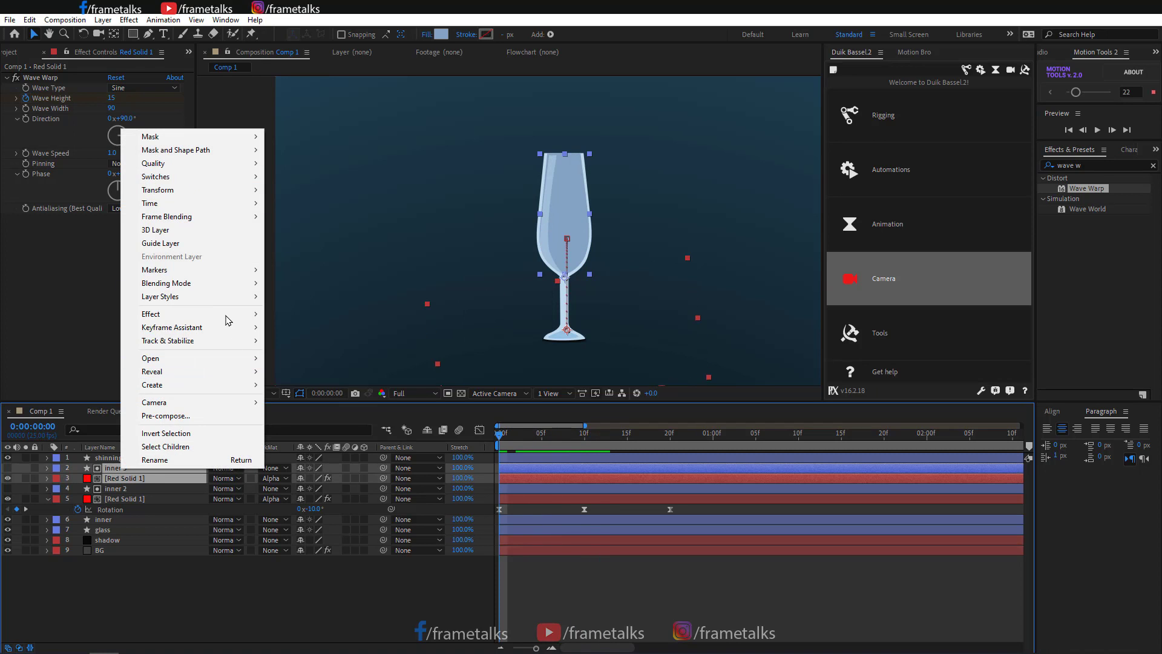
click(172, 611)
Set the Wave Warp Direction of the upper Red Solid 1 to -90° and preview the opposing waves
click(123, 480)
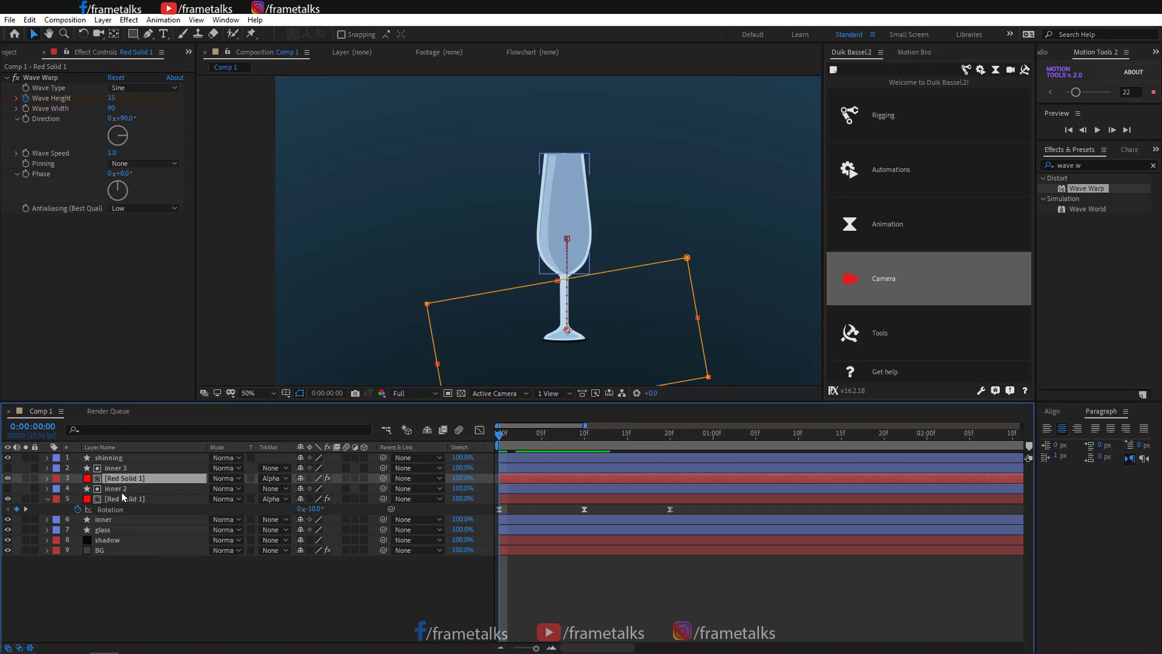
click(127, 119)
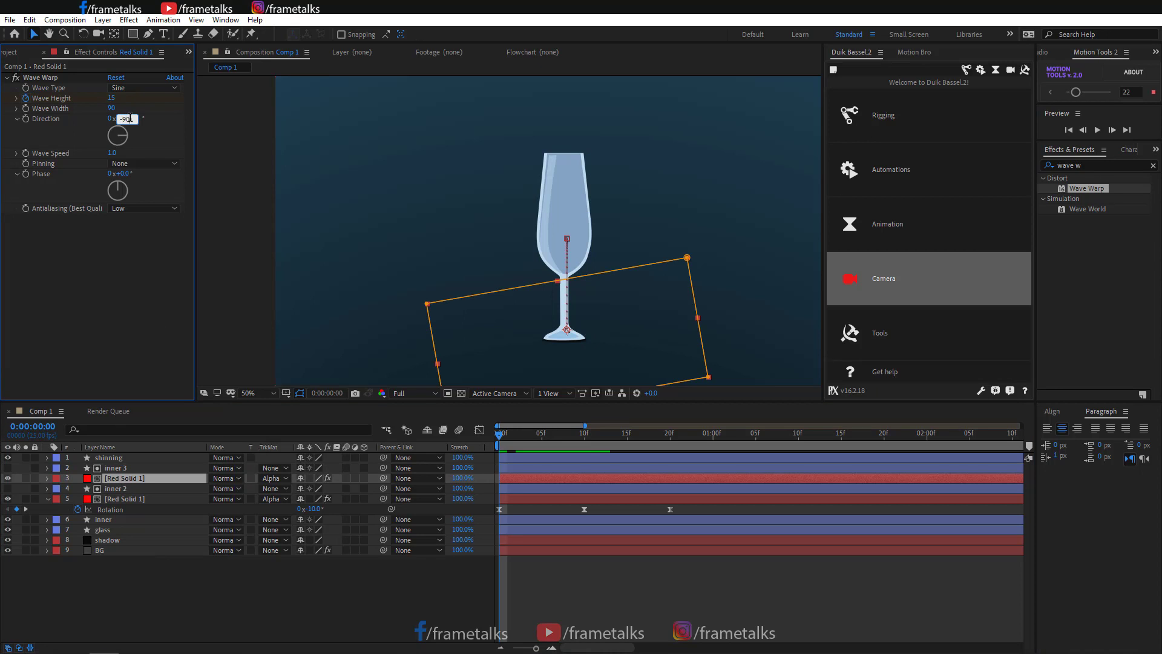
text(-90)
key(Return)
key(space)
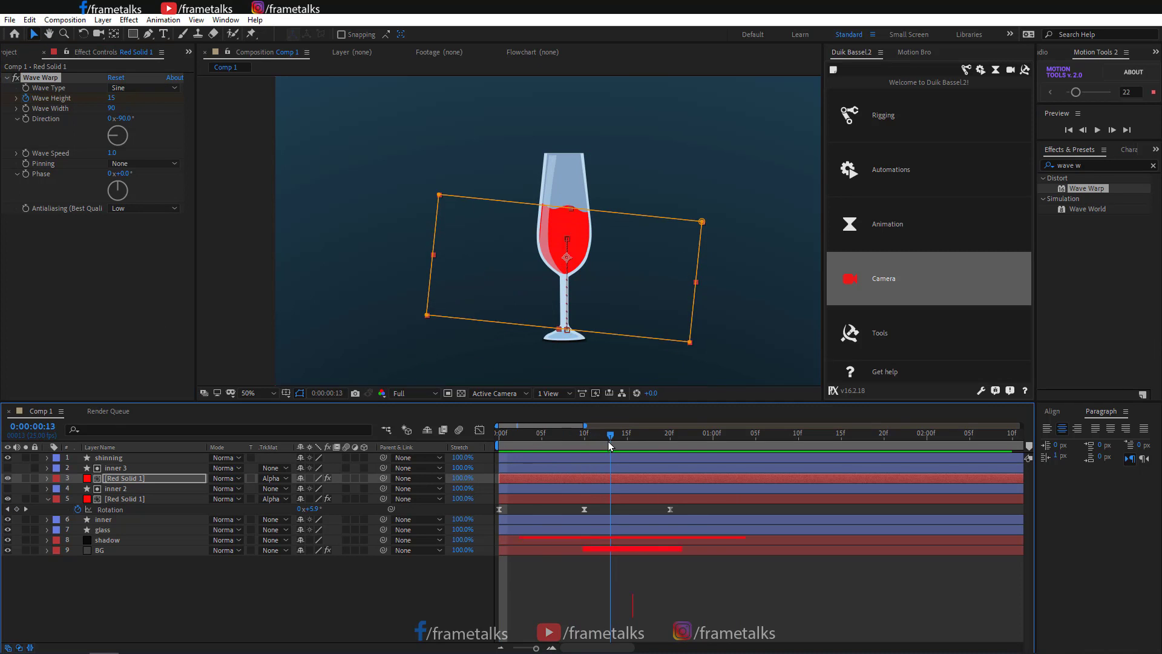
click(132, 22)
mouse_move(103, 20)
click(151, 45)
drag(227, 178, 305, 212)
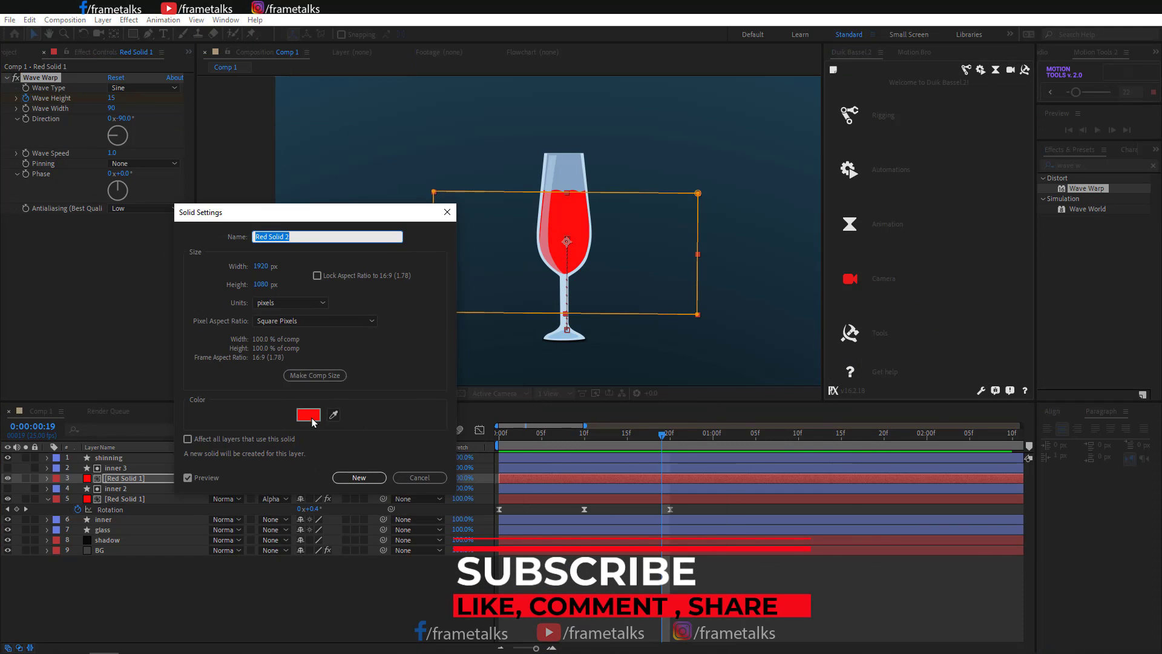
click(315, 418)
drag(246, 181, 243, 174)
click(402, 166)
key(Escape)
Change the solid color of the lower Red Solid 1 to a softer medium red
click(124, 499)
click(128, 20)
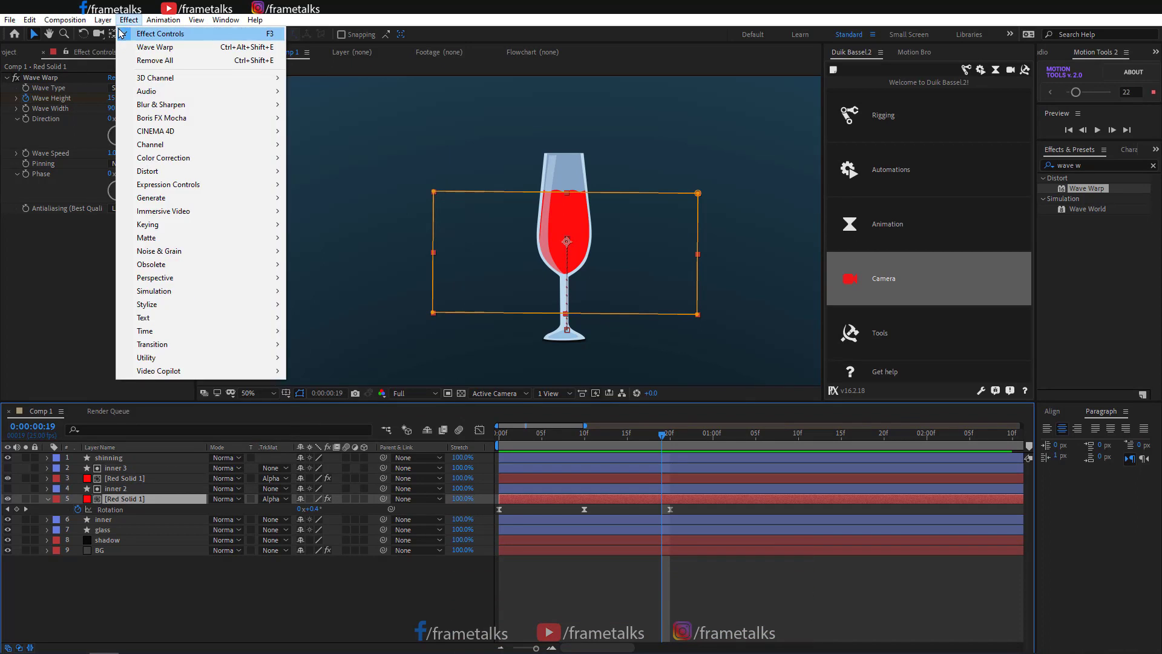
key(ctrl+shift+y)
click(309, 414)
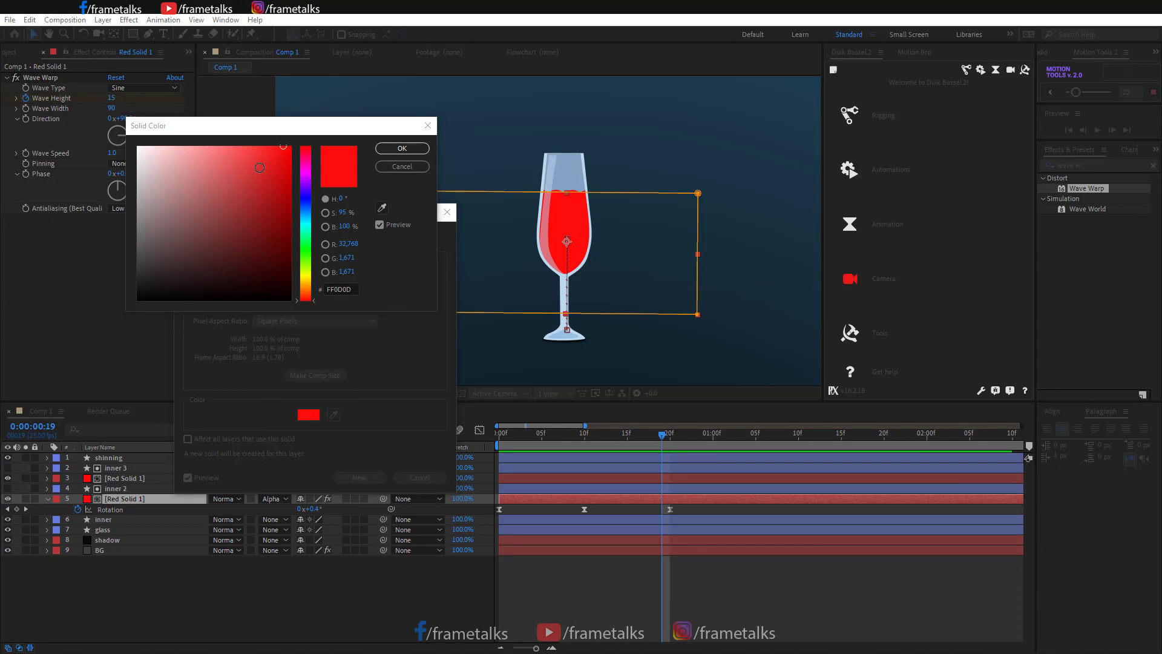
drag(251, 172, 221, 194)
click(402, 149)
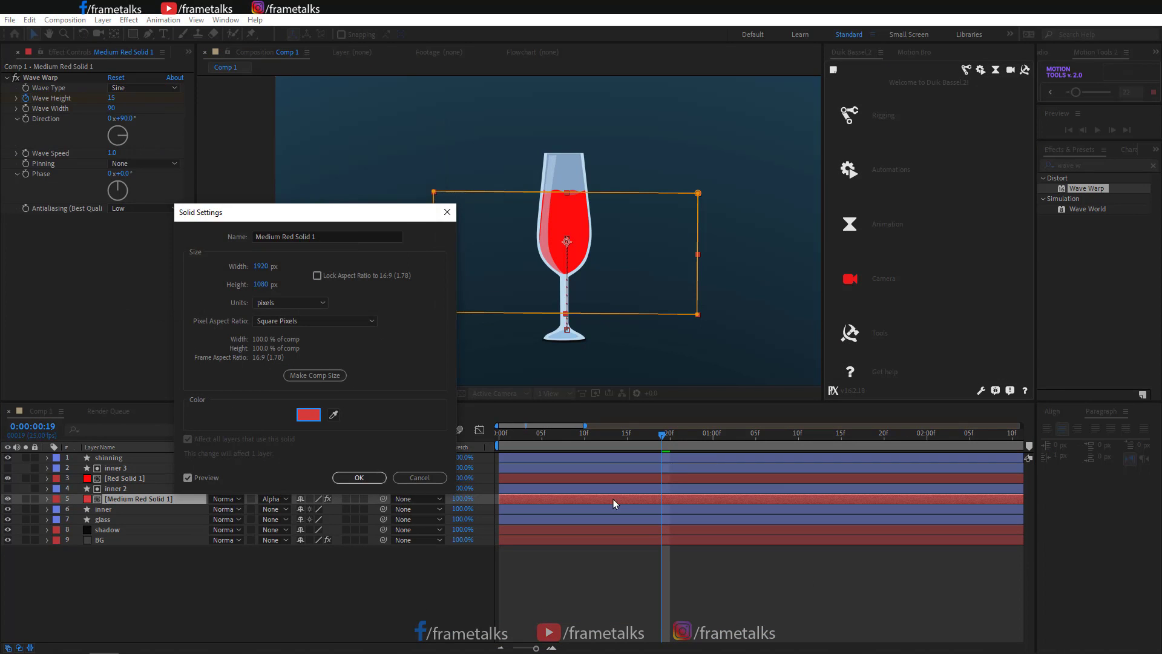
click(359, 477)
click(605, 581)
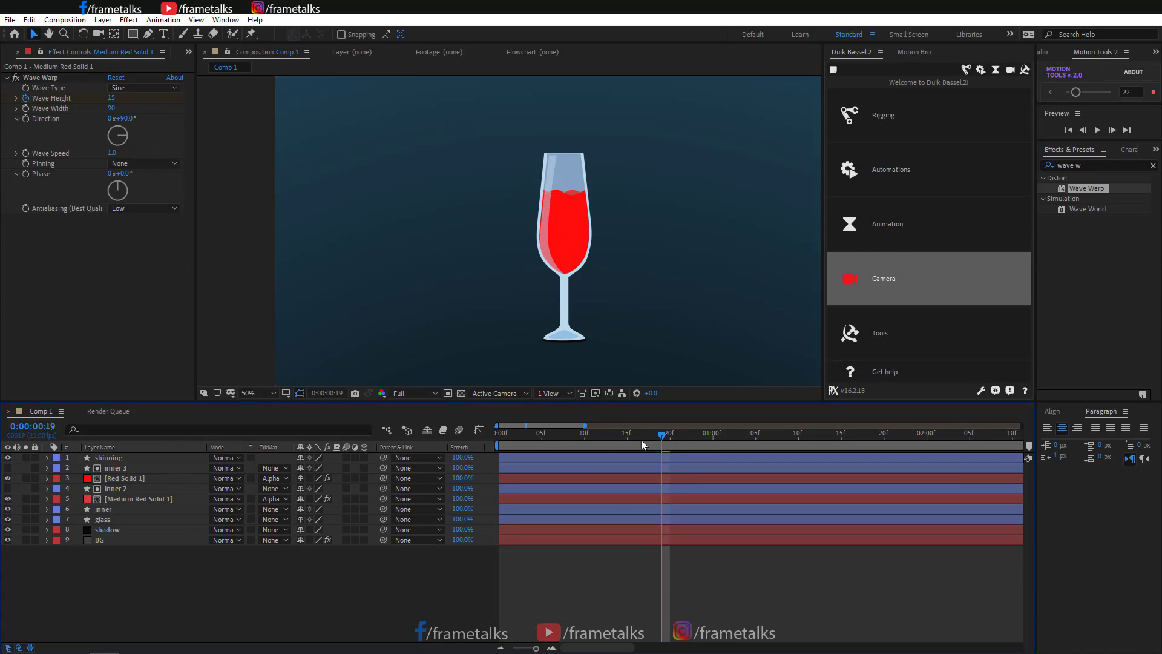
Preview the two-tone liquid, recolor the lower solid to a duller medium gray-red and check the result
drag(653, 436, 499, 436)
key(space)
key(space)
drag(661, 436, 558, 441)
click(104, 21)
click(141, 498)
click(103, 19)
click(130, 44)
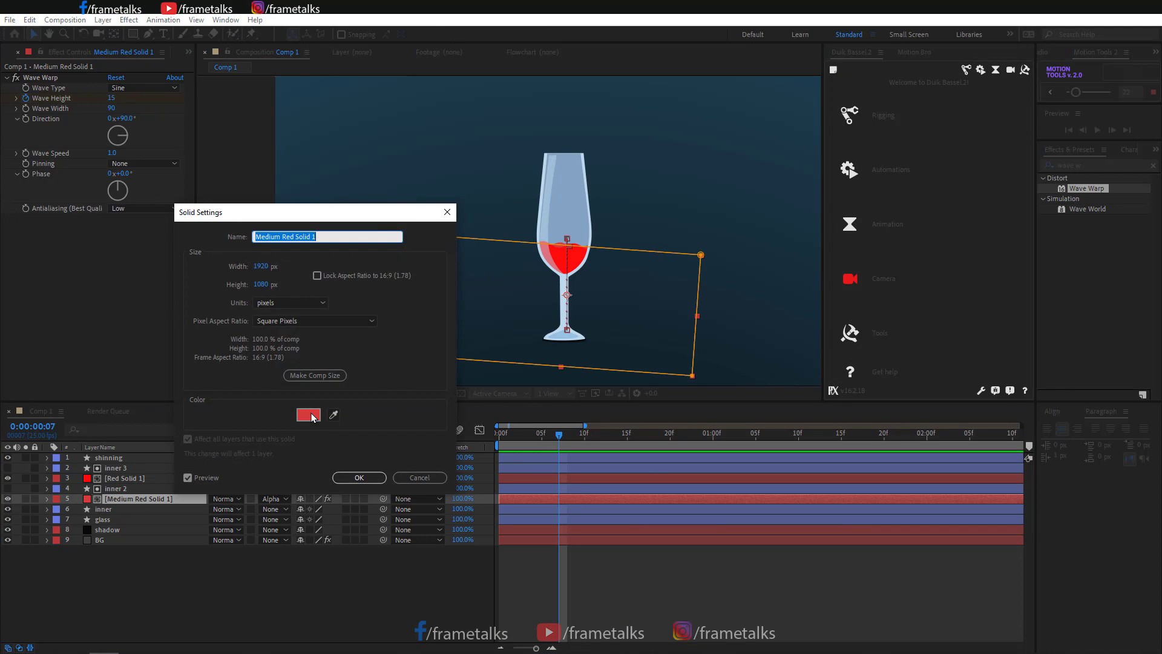
click(308, 414)
click(222, 196)
key(Return)
key(Return)
key(space)
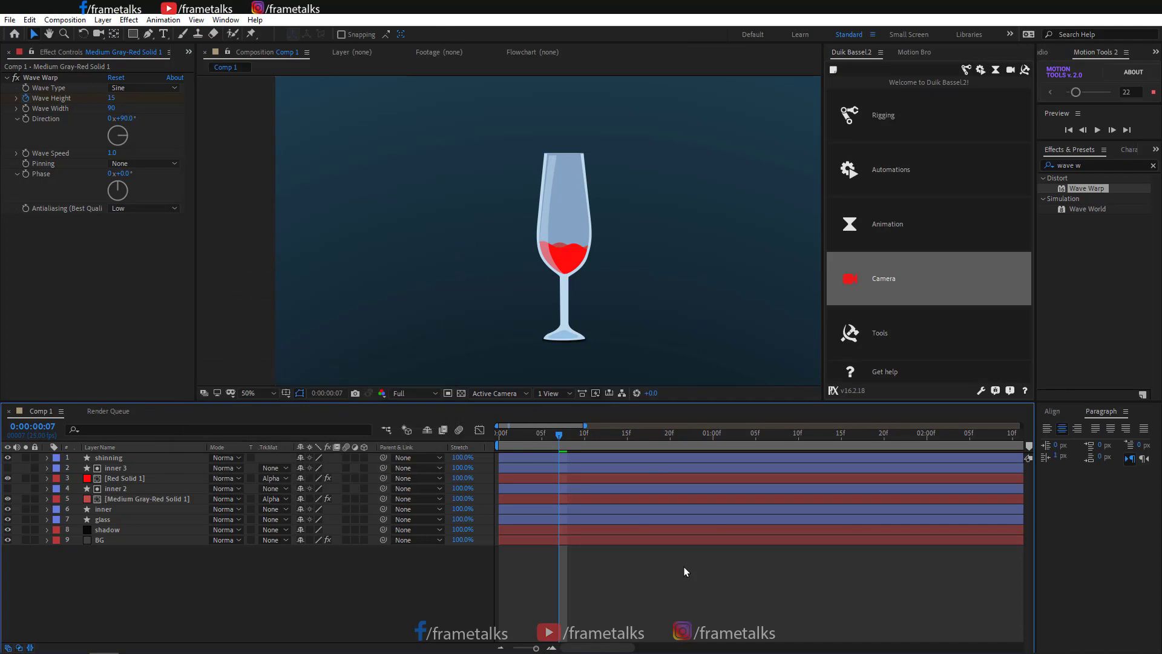
click(578, 434)
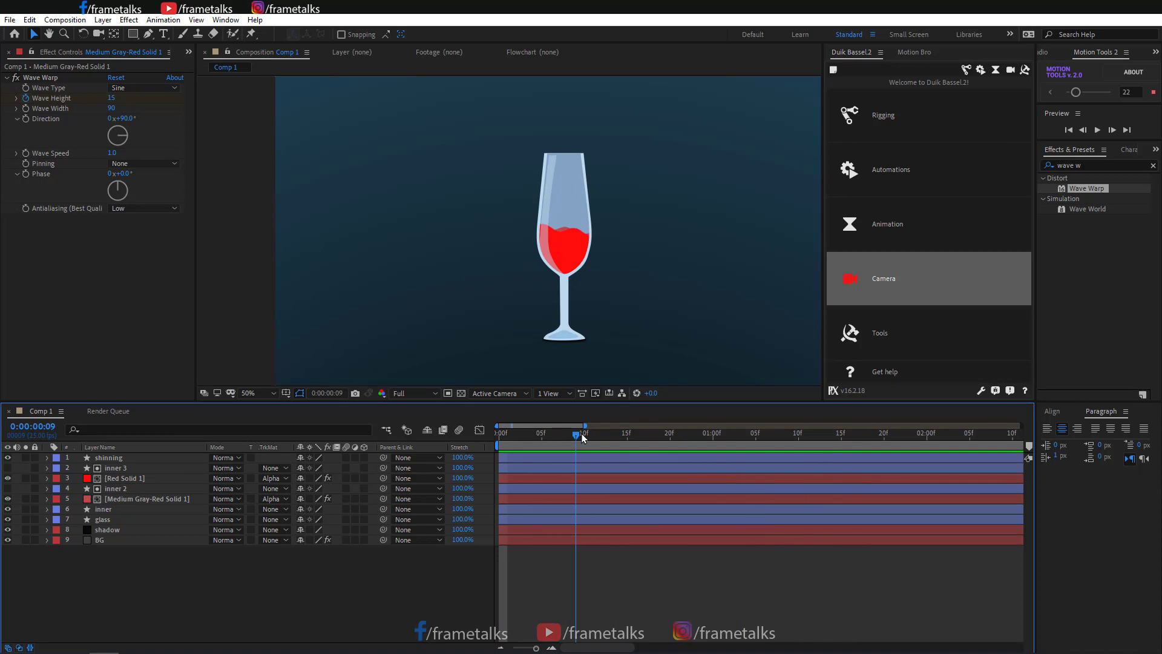
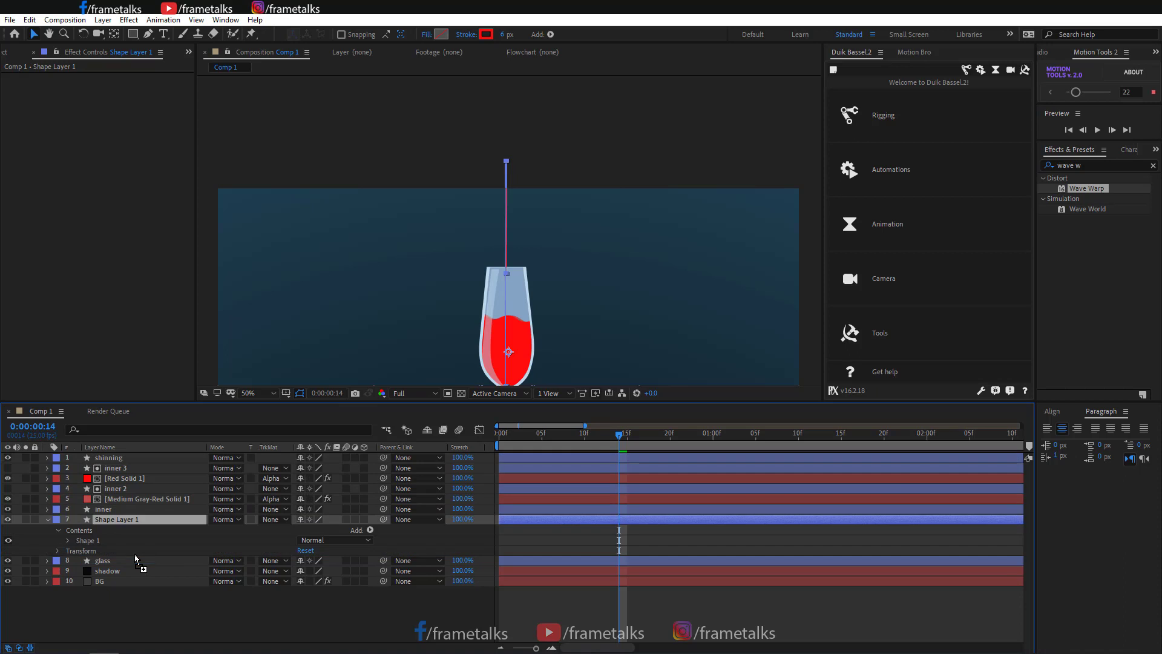
Move Shape Layer 1, the red pouring line, up the layer stack to directly below the shinning layer
drag(115, 521, 121, 506)
click(205, 618)
scroll(521, 287, up, 2)
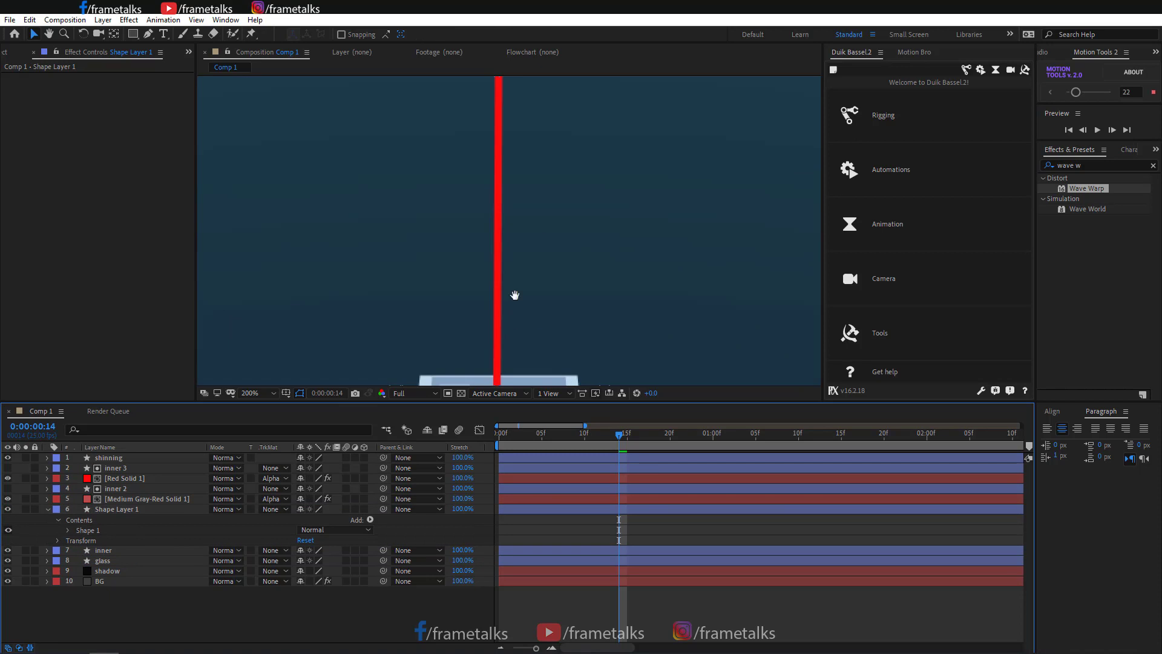
drag(515, 294, 537, 204)
scroll(537, 205, down, 2)
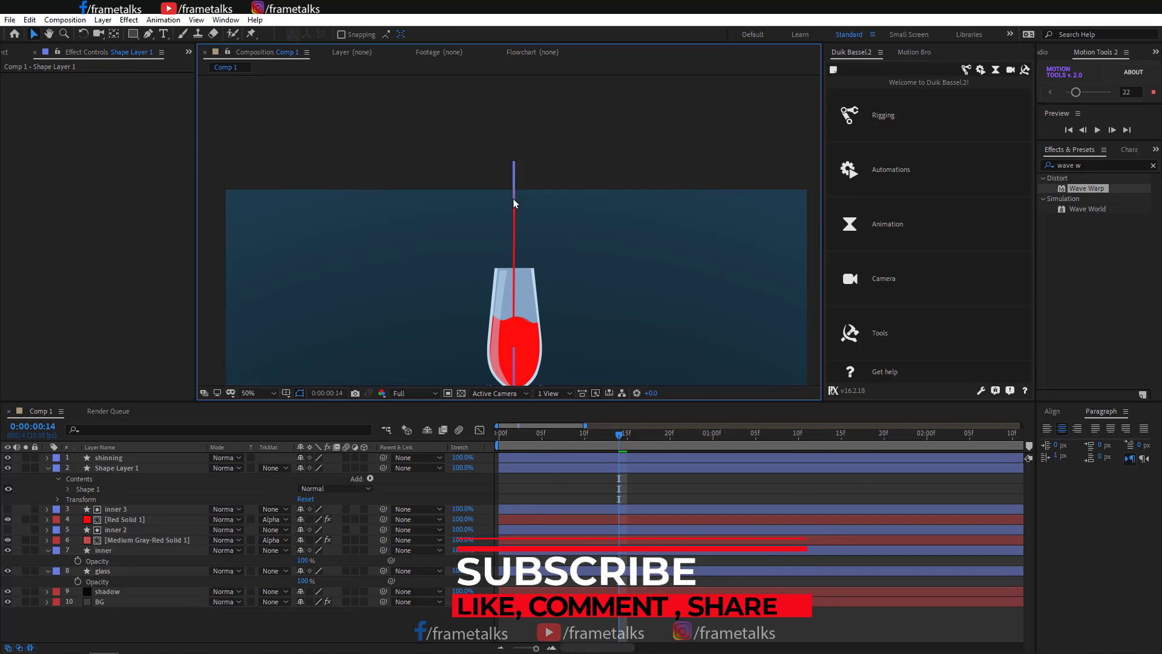
drag(514, 213, 512, 149)
Return to frame 0 and add Trim Paths to the contents of Shape Layer 1
key(g)
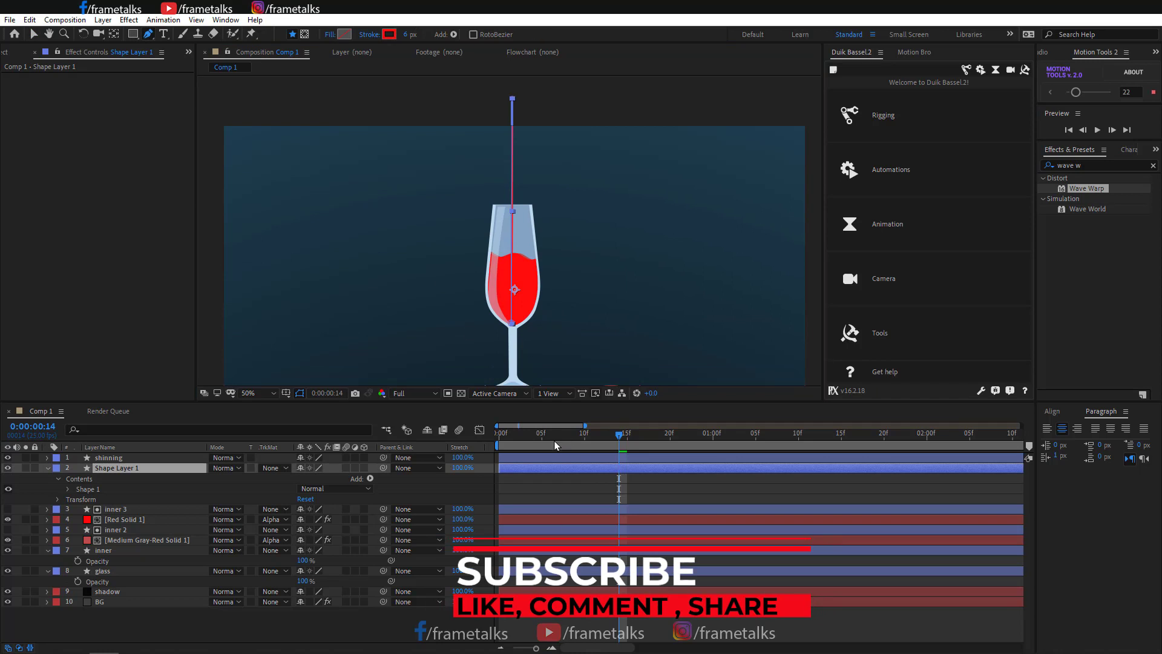
drag(554, 441, 498, 442)
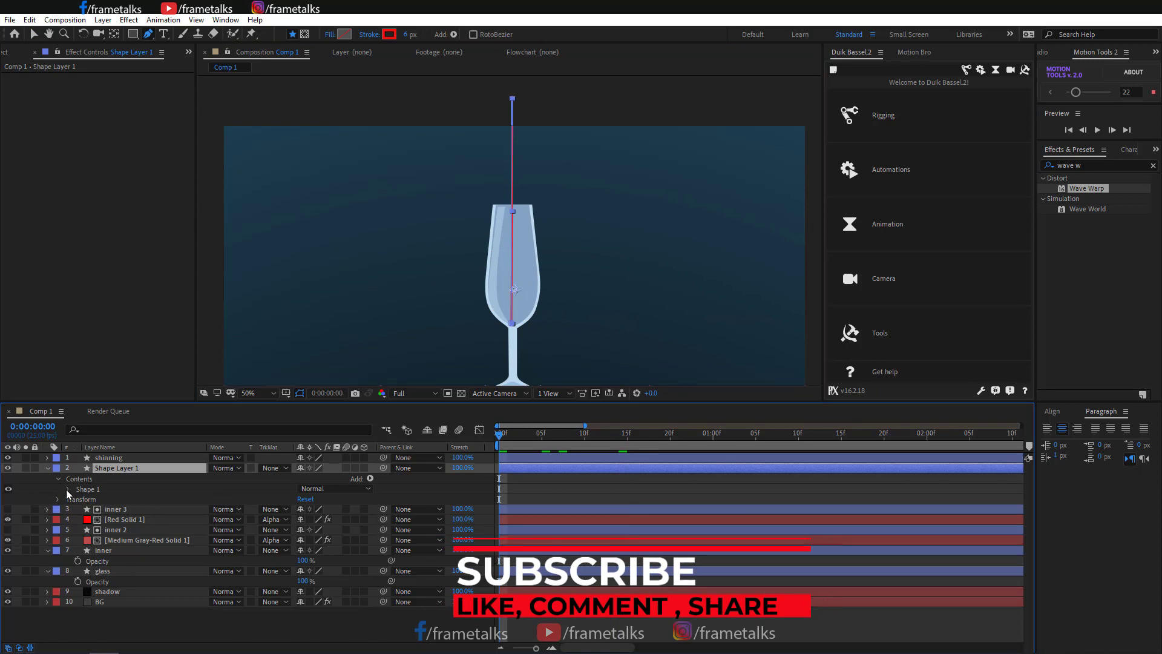
click(370, 478)
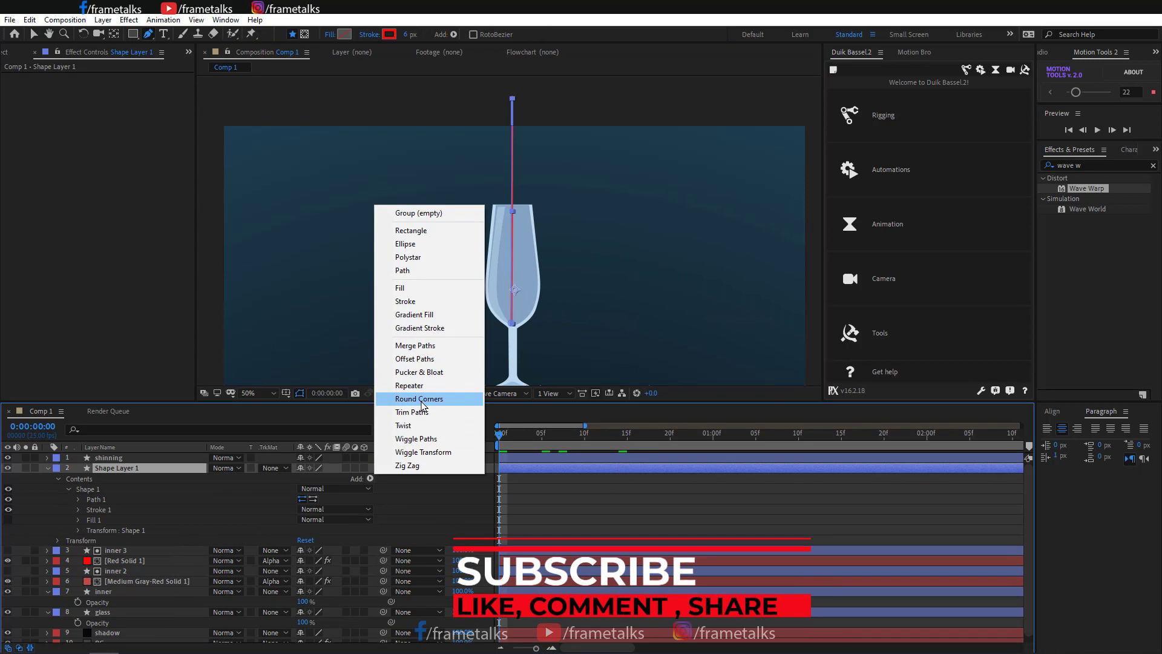
click(412, 412)
click(79, 510)
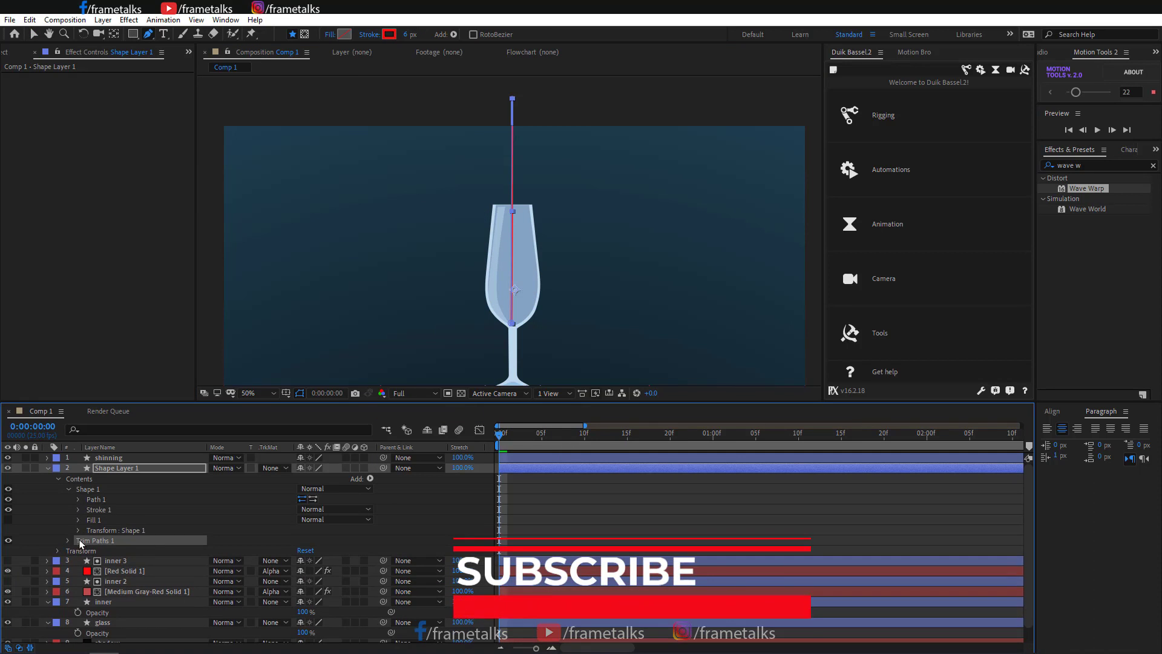
click(78, 510)
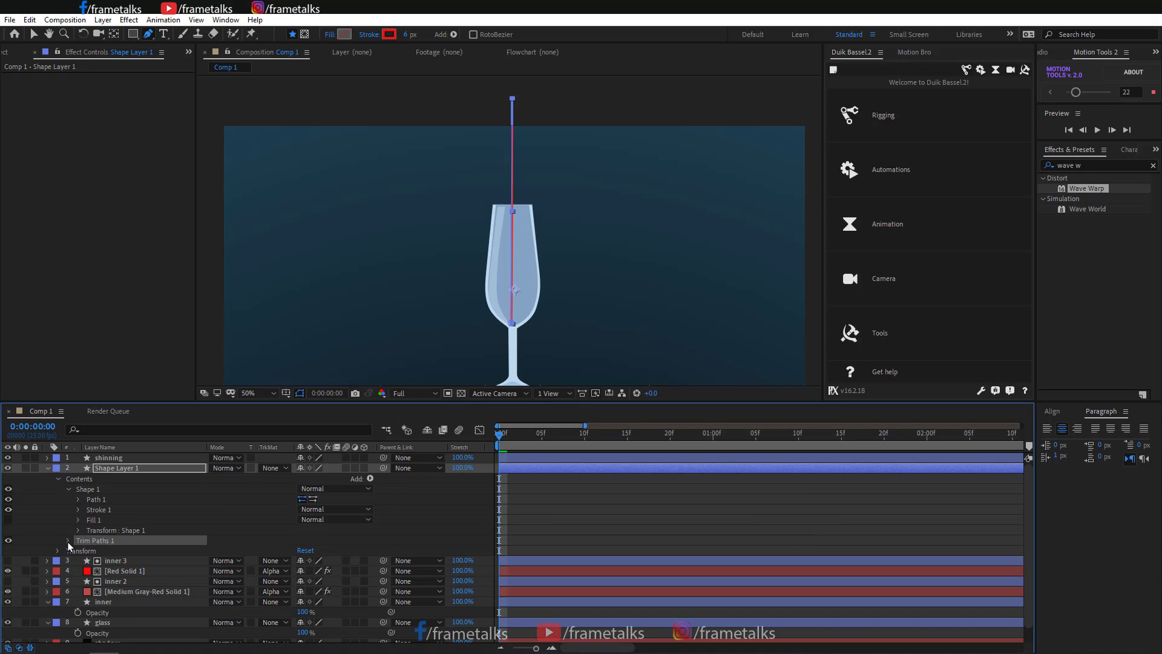
Keyframe the Trim Paths Start at 0% and End at 100% at frame 0 on Shape Layer 1
click(67, 540)
drag(305, 560, 267, 560)
click(108, 551)
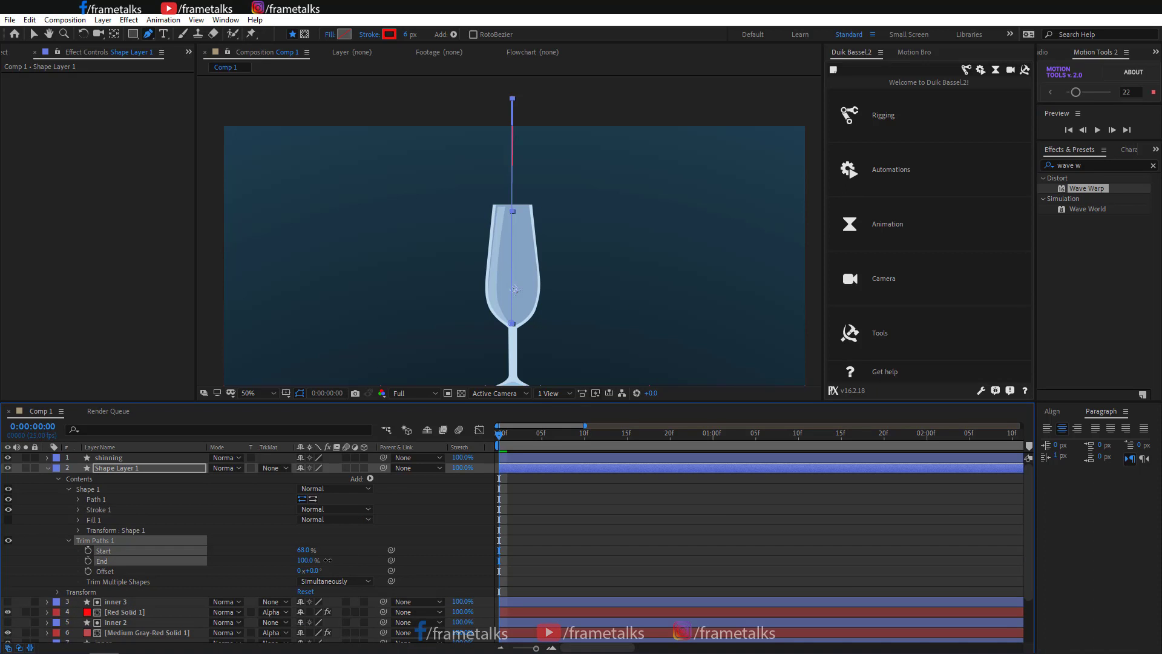
click(89, 562)
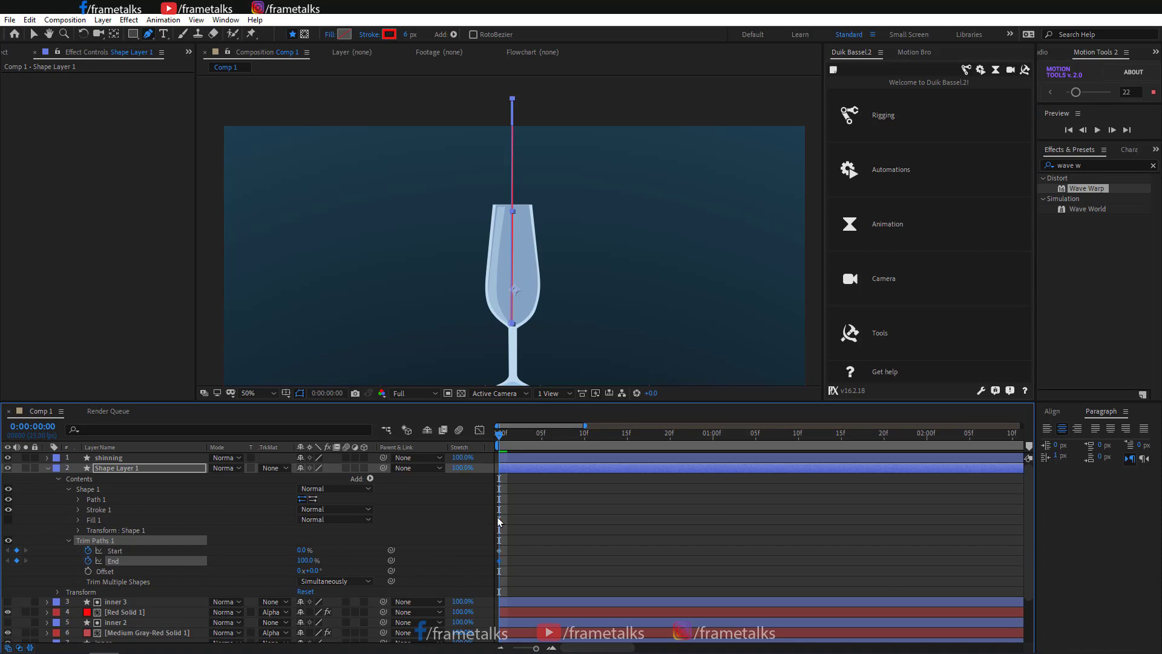
Move the Trim Paths Start and End keyframes to frame 5, set Start to 100% at frame 0 and preview the stream
drag(509, 580, 541, 552)
key(Page_Down)
drag(541, 435, 499, 436)
click(352, 531)
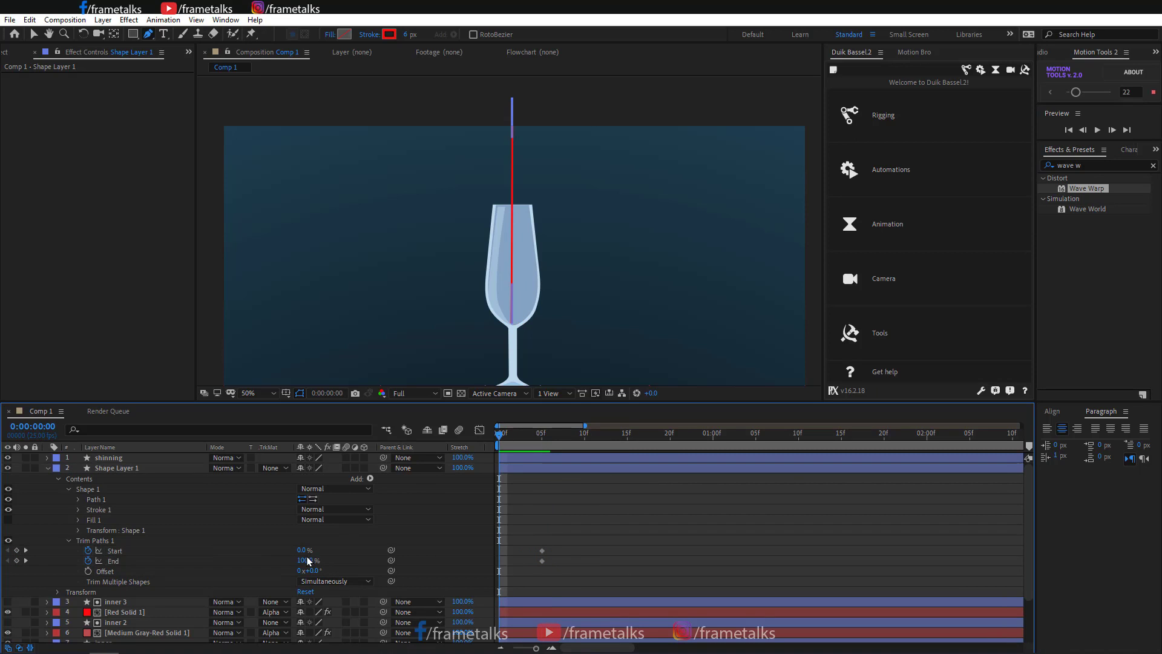
drag(309, 561, 367, 552)
click(598, 526)
key(space)
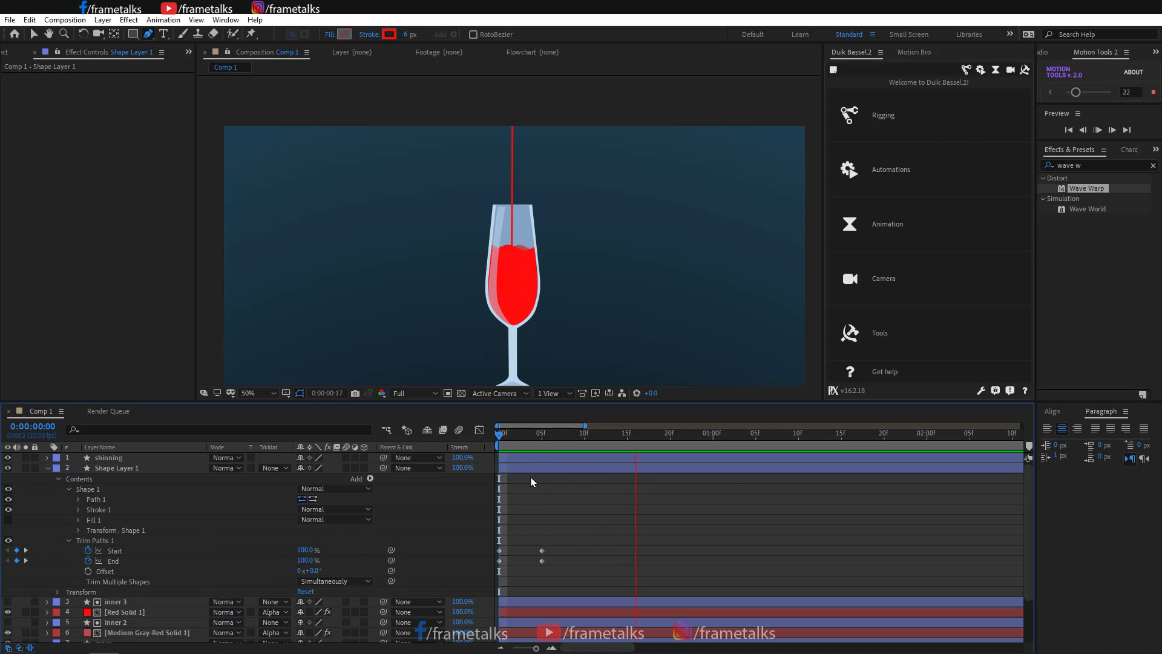
Try delaying inner 3, Red Solid 1, inner 2 and Medium Gray-Red Solid 1 to start at frame 2, and undo the shift
click(537, 445)
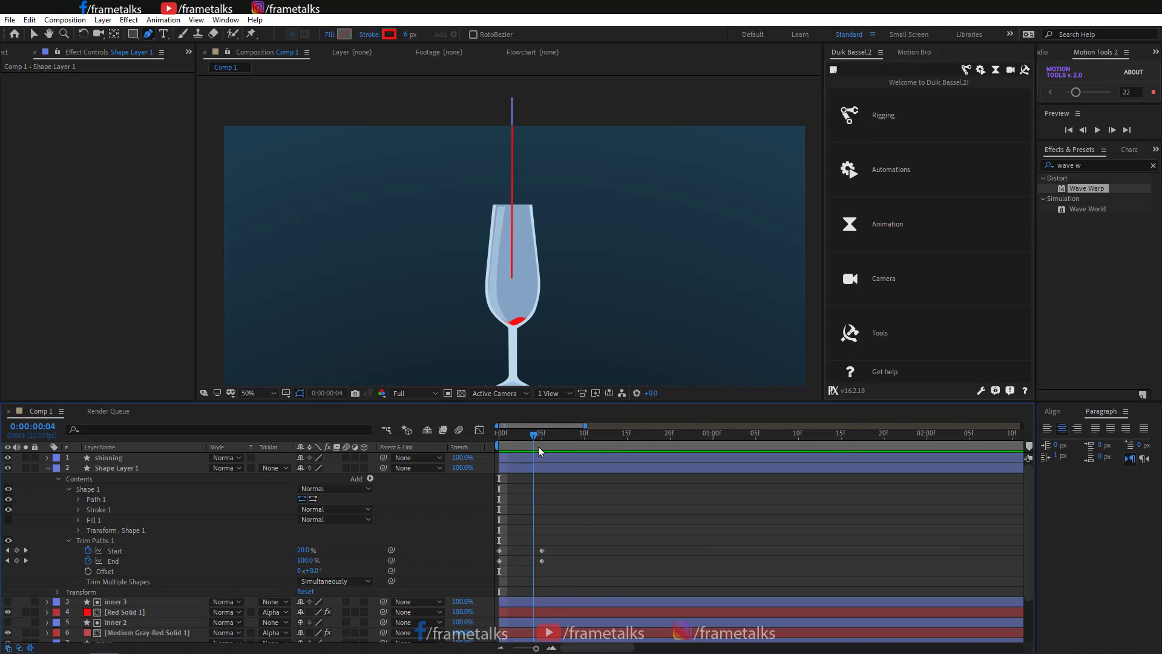
click(539, 447)
scroll(594, 589, down, 3)
click(122, 544)
shift+click(145, 575)
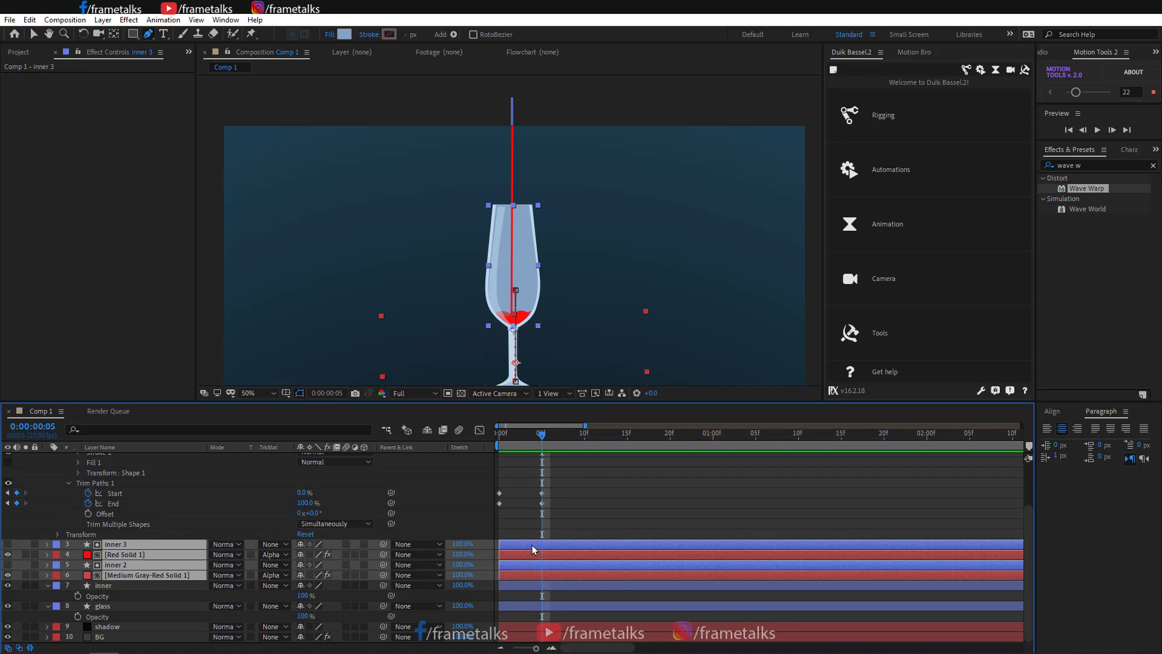
drag(533, 548, 557, 549)
click(700, 499)
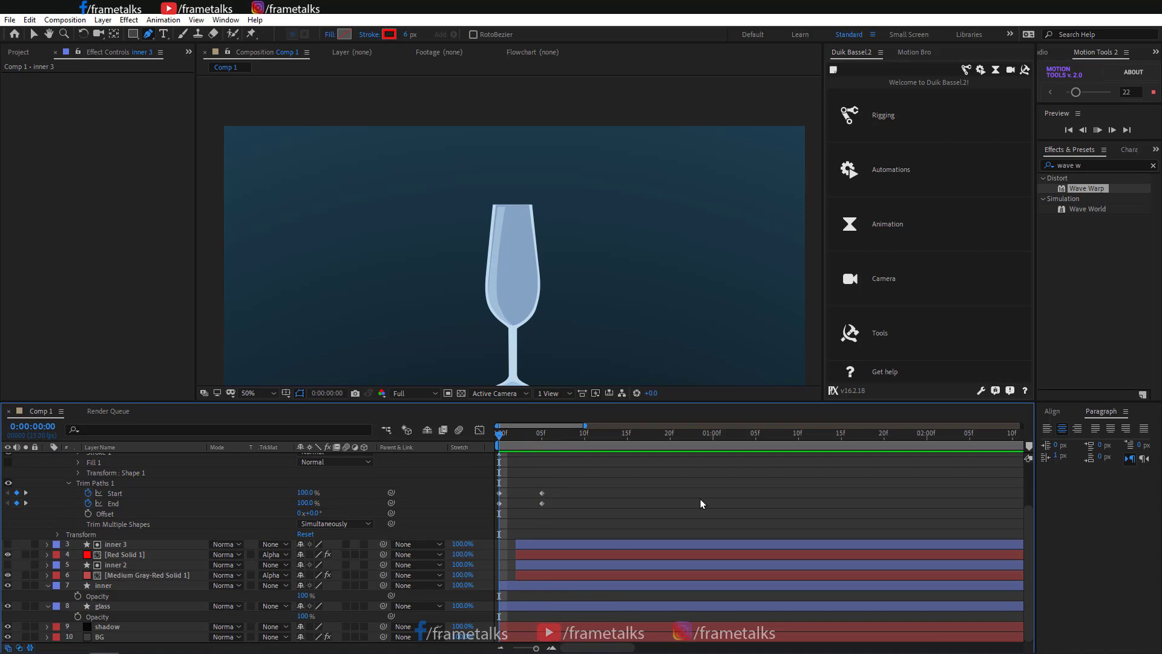
click(579, 451)
click(538, 445)
mouse_move(537, 445)
mouse_down()
mouse_move(575, 447)
mouse_move(542, 467)
mouse_up()
drag(406, 35, 472, 35)
key(ctrl+z)
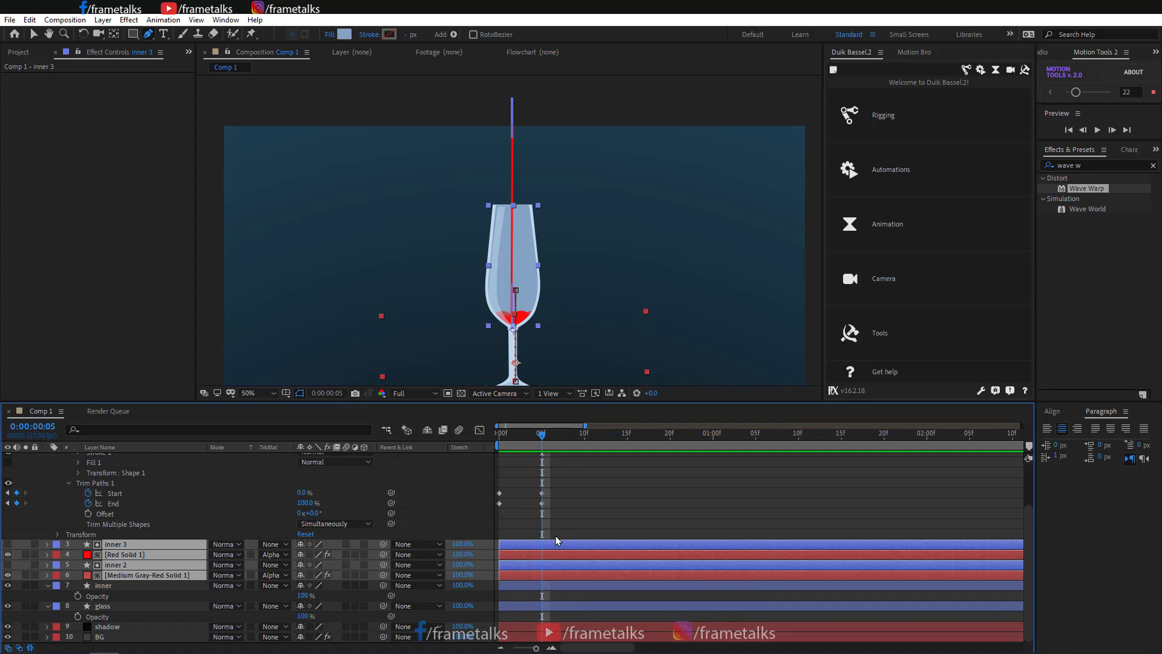
Shift inner 3, Red Solid 1, inner 2 and Medium Gray-Red Solid 1 to start at frame 5
drag(543, 547, 586, 543)
click(560, 510)
scroll(551, 481, up, 3)
Set the stroke width of Shape Layer 1, the pouring stream, to 11 px
click(549, 469)
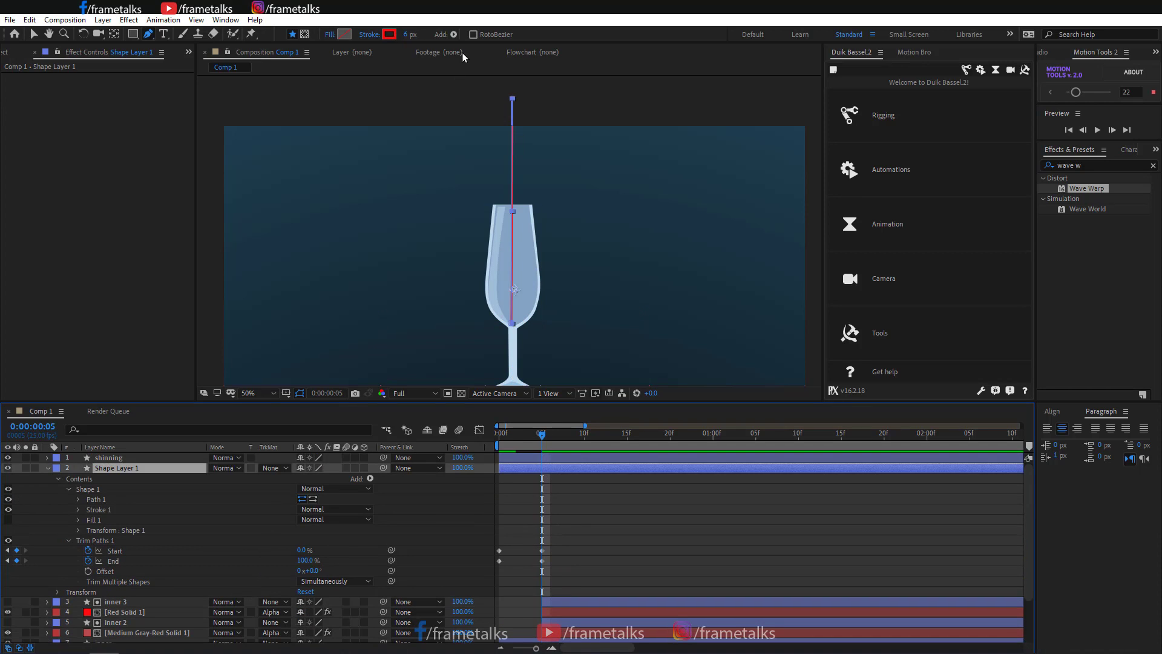
drag(408, 35, 416, 34)
key(ctrl+z)
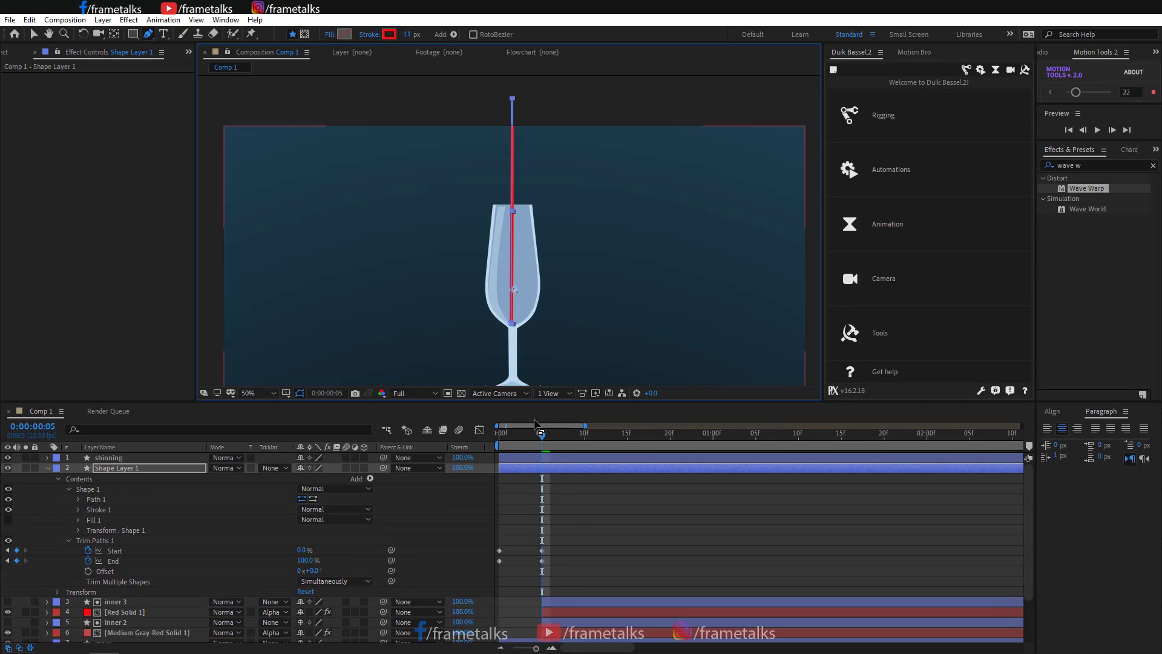
click(548, 505)
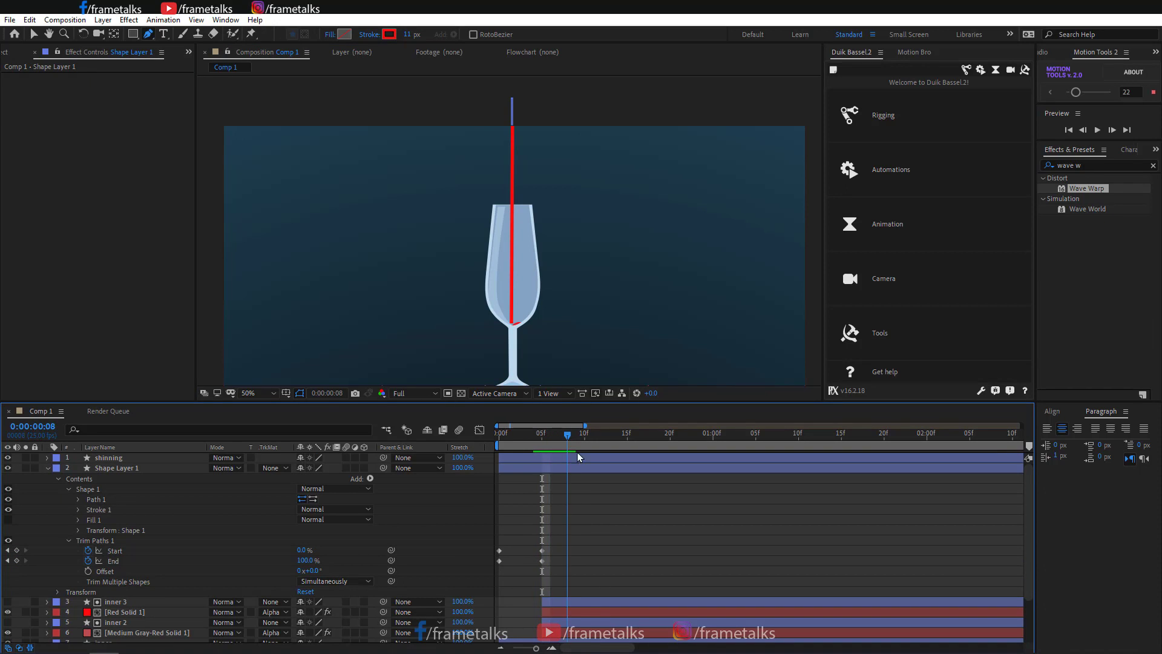
Move the four liquid and matte layers to start at frame 2 and preview the pour
drag(580, 478, 552, 610)
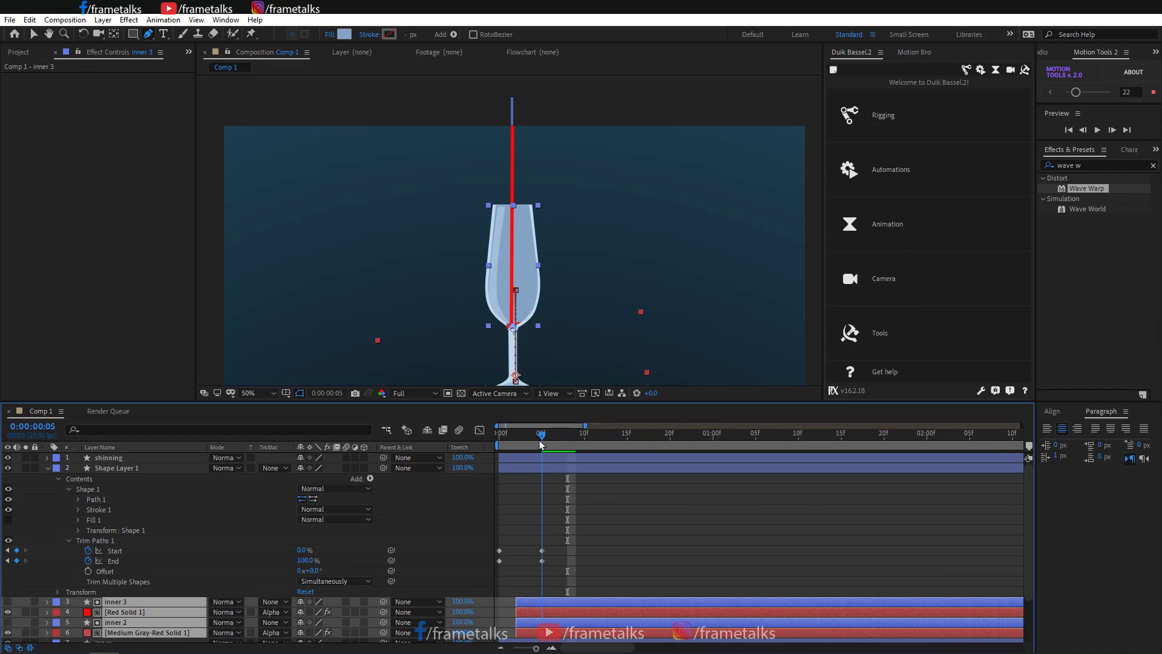
key(space)
key(space)
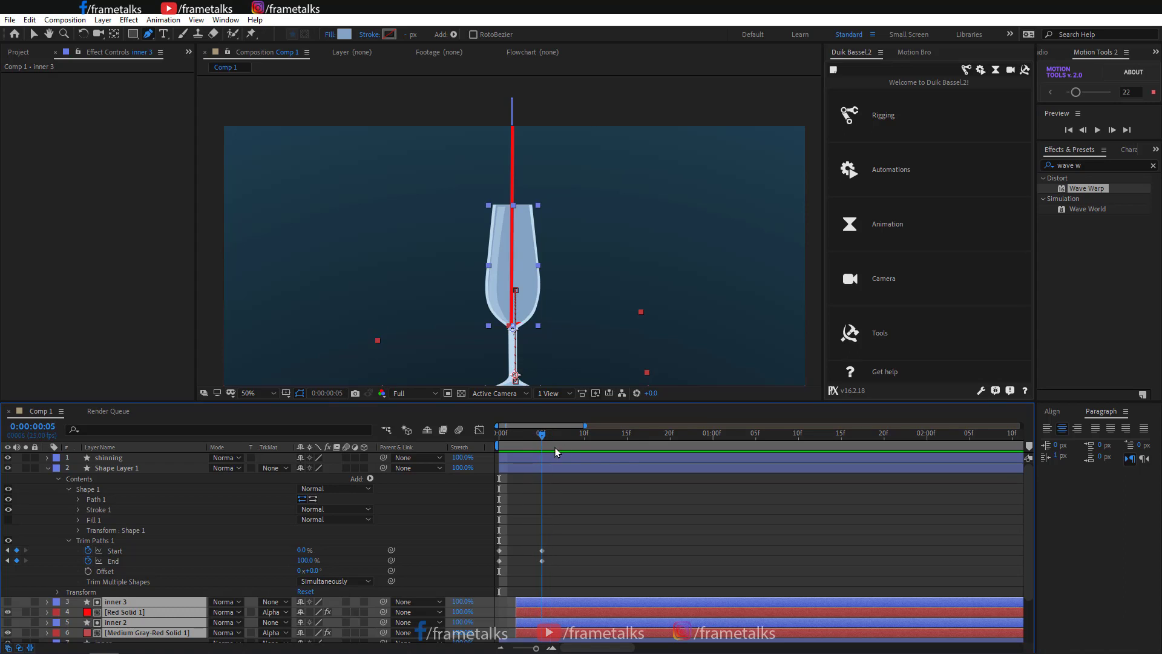
key(space)
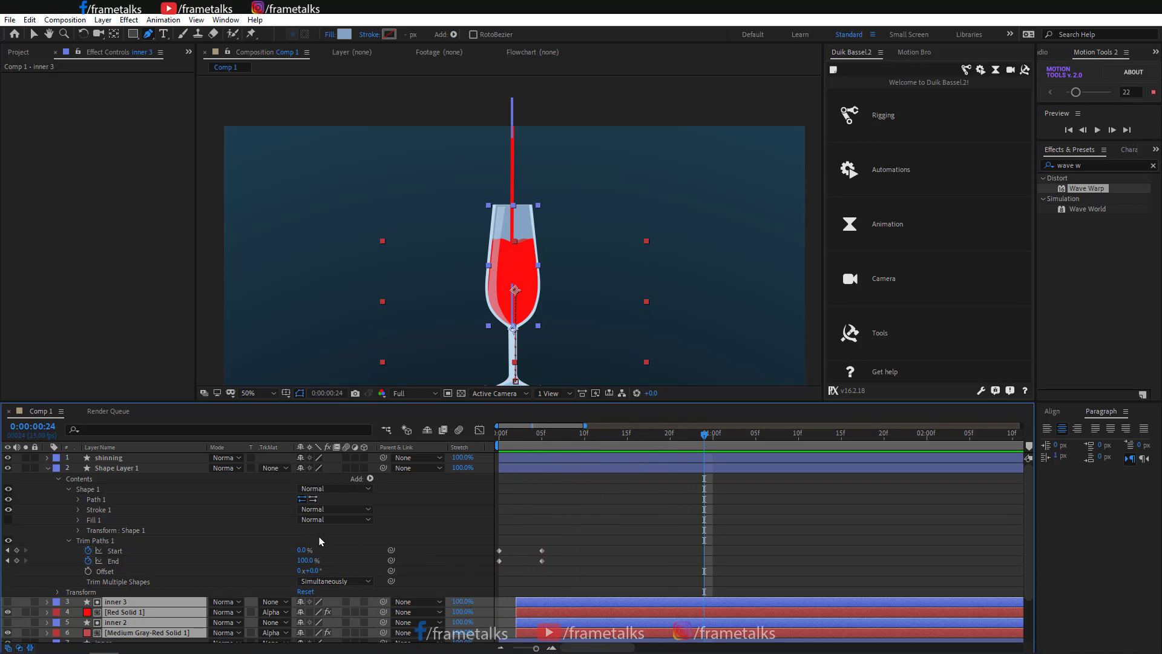
Keyframe the Trim Paths End at 0% at frame 24 and preview the stream from frame 0
drag(305, 561, 242, 570)
drag(702, 438, 495, 455)
click(764, 523)
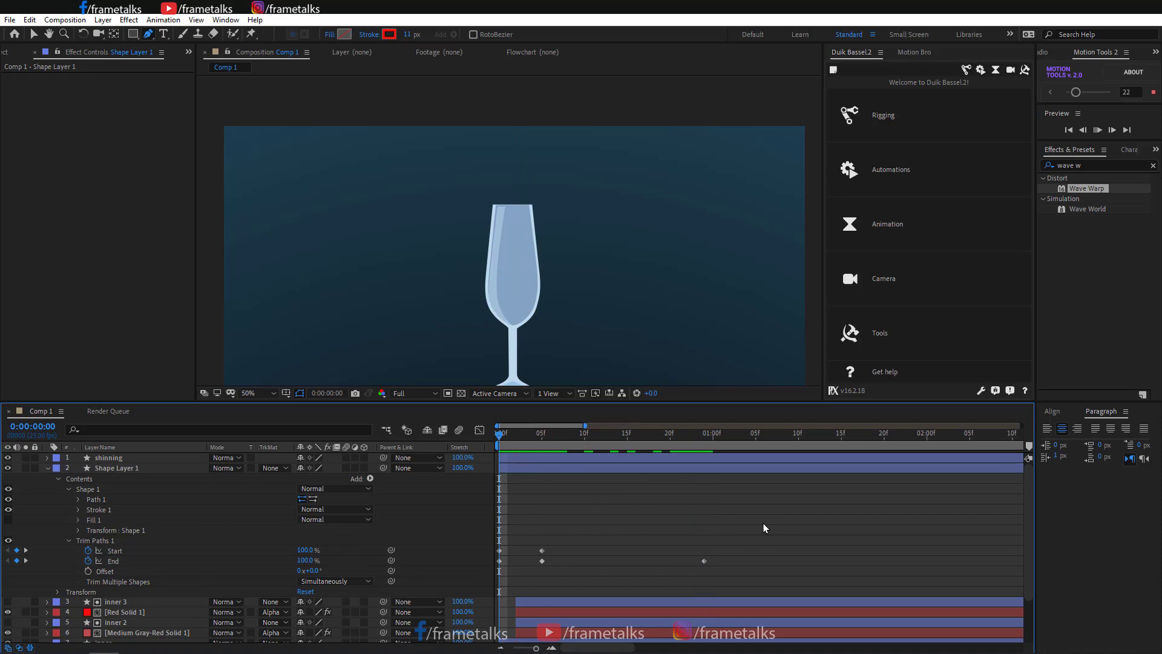
key(space)
key(space)
Duplicate the frame 5 Start and End keyframes, place the copies at frame 16 and preview the stream
drag(584, 426, 724, 463)
drag(552, 566, 571, 544)
key(ctrl+c)
key(ctrl+v)
click(750, 507)
key(space)
drag(692, 463, 690, 462)
key(space)
drag(735, 544, 643, 543)
click(782, 562)
click(645, 540)
key(space)
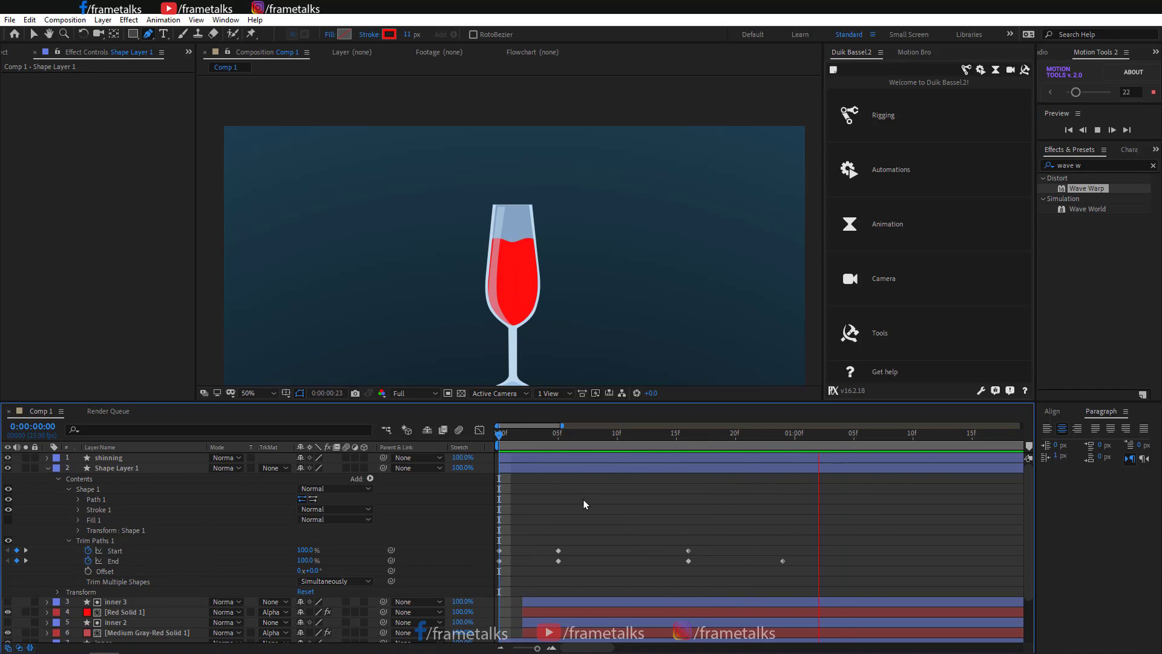
Move the last Trim Paths End keyframe to 0:00:01:05 and preview the slower stream ending
drag(616, 433, 751, 478)
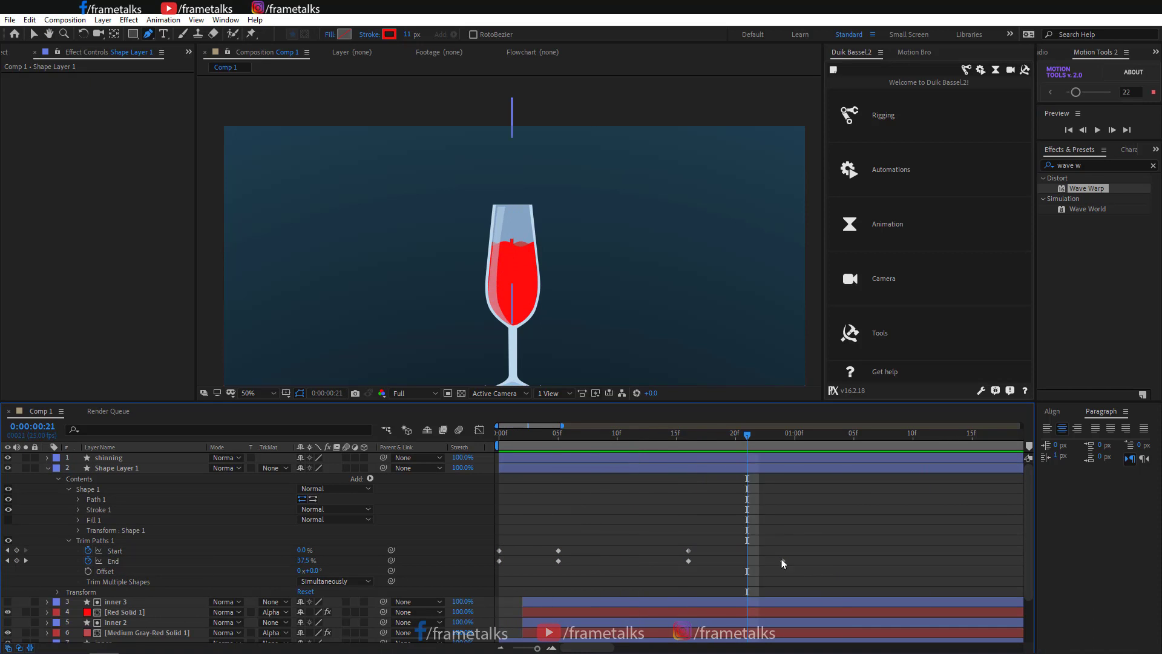
drag(784, 562, 818, 561)
drag(762, 477, 783, 491)
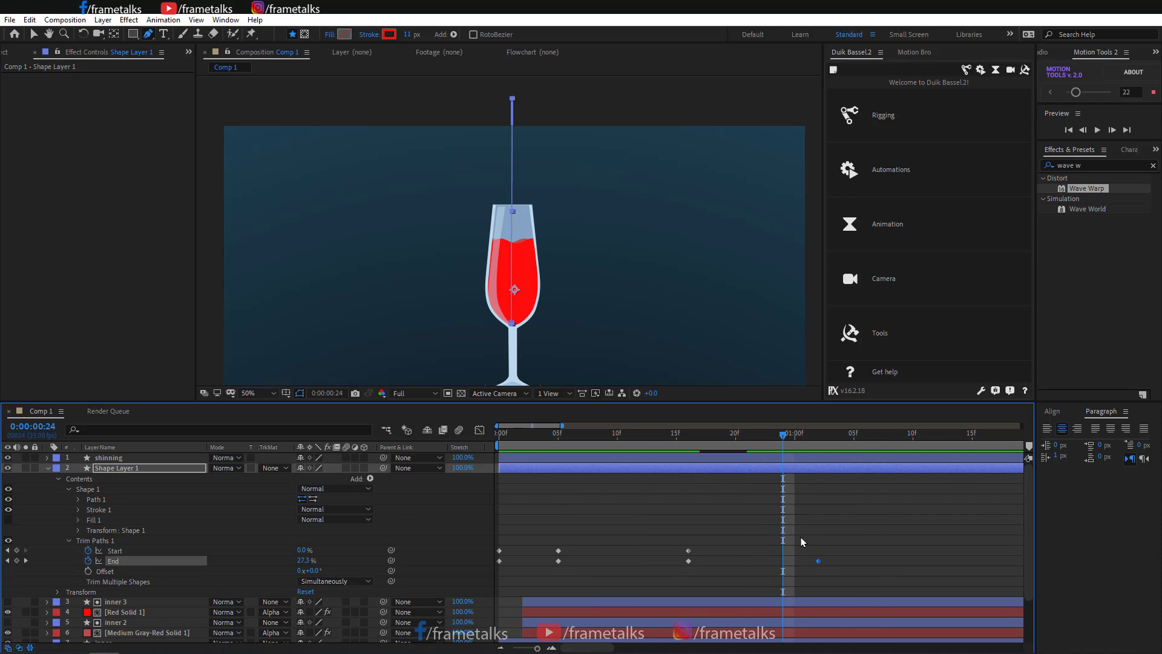
click(846, 533)
drag(782, 435, 547, 458)
key(space)
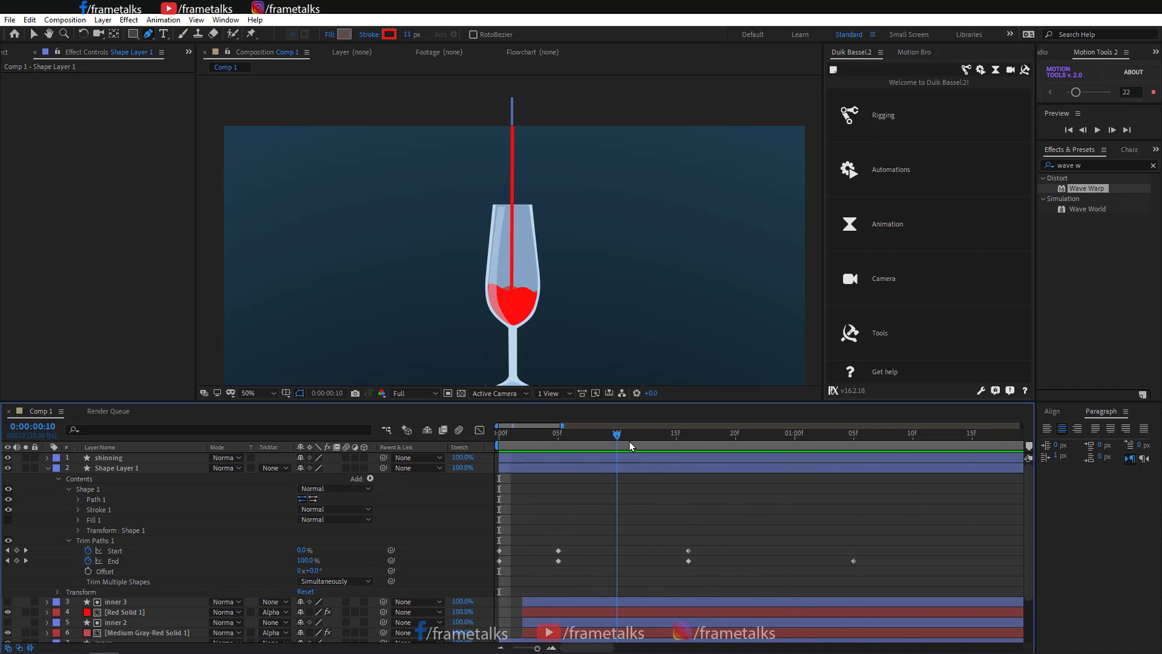
Move the last Trim Paths End keyframe to 0:00:01:11 and preview the timing
key(space)
drag(854, 560, 873, 566)
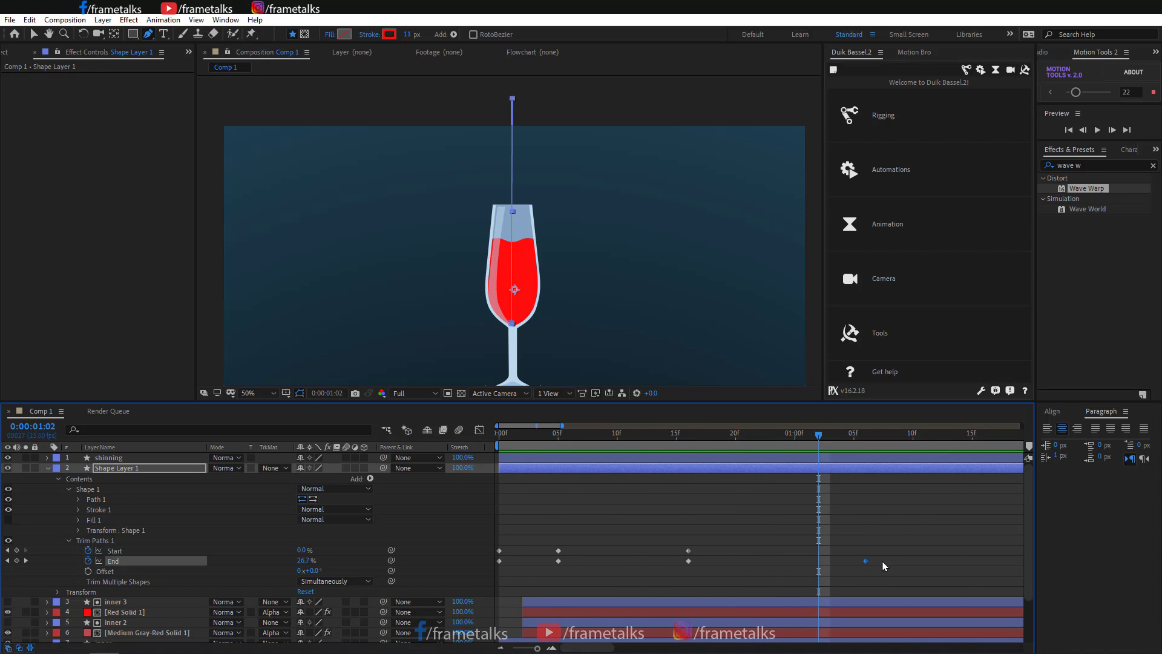
key(space)
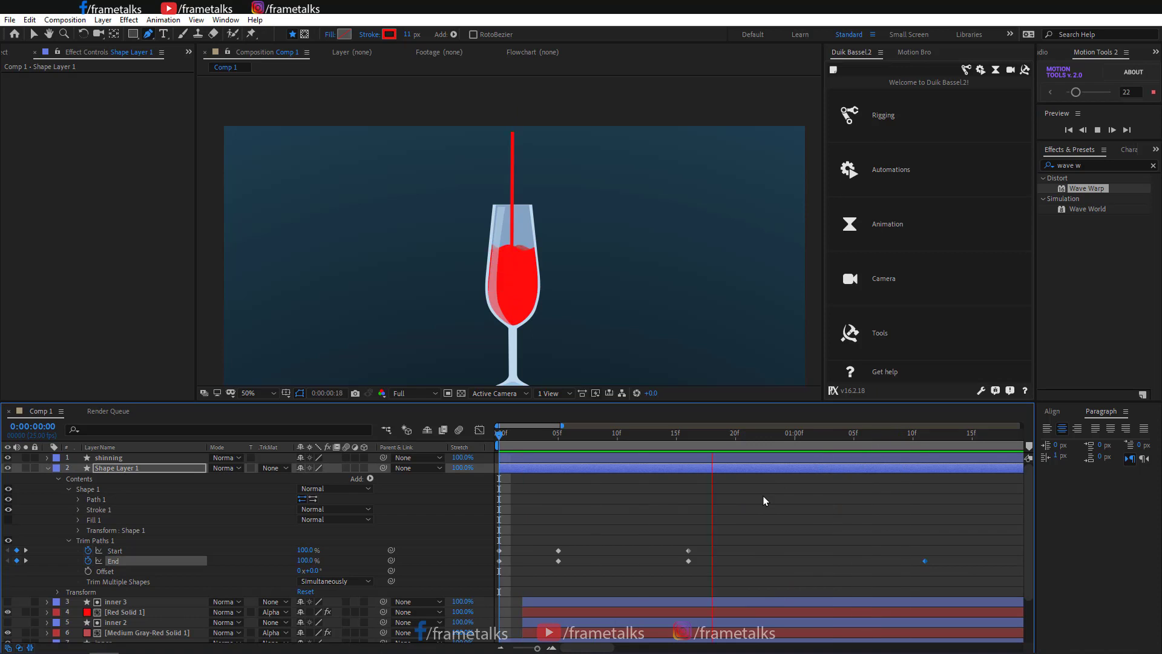
key(space)
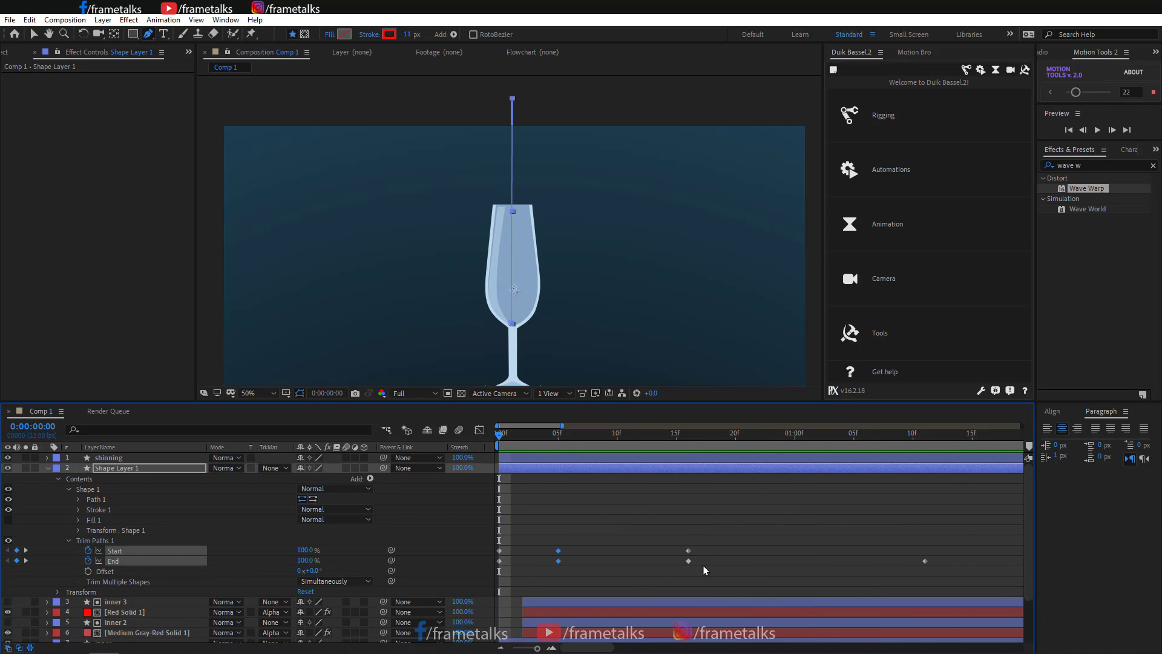
Move the frame 16 Start and End keyframes to frame 22 and the last End keyframe to 0:00:01:07, and preview
key(space)
drag(718, 440, 865, 484)
drag(924, 561, 888, 565)
key(space)
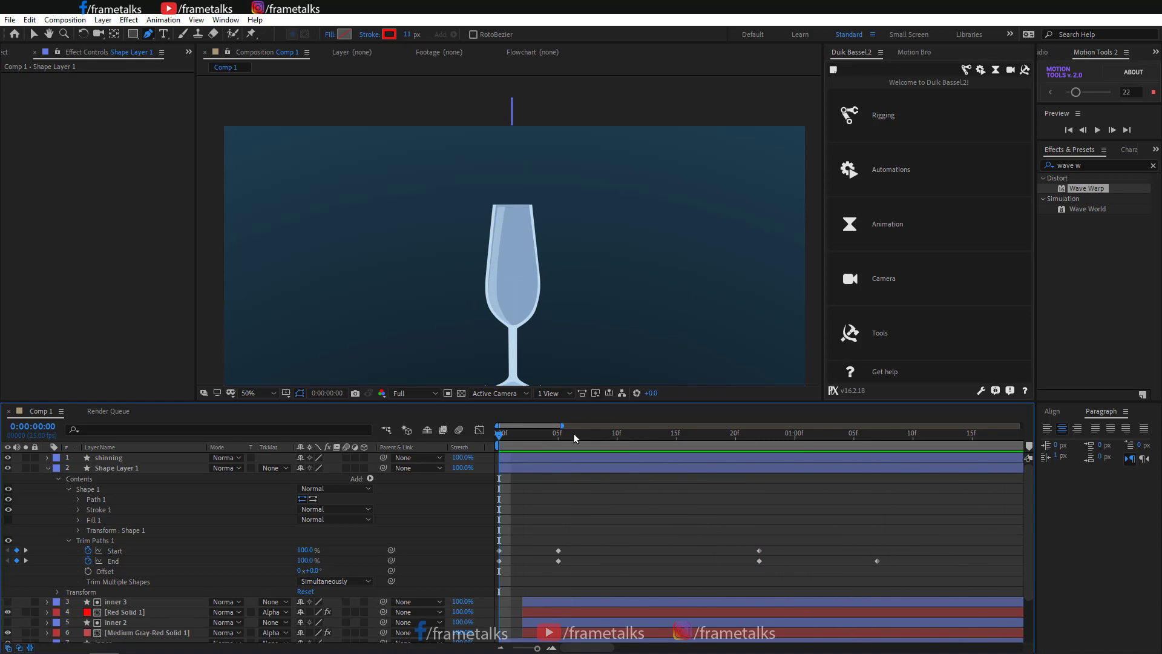
key(space)
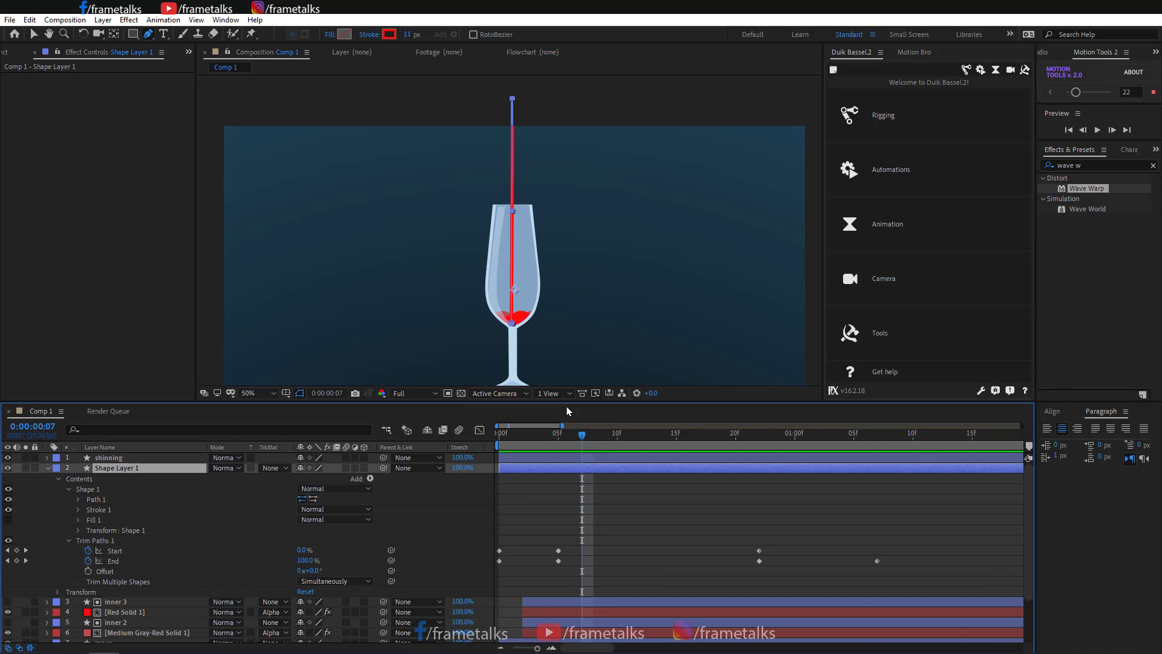
Return to frame 0, save the project and preview the animation
drag(580, 440, 498, 441)
key(ctrl+s)
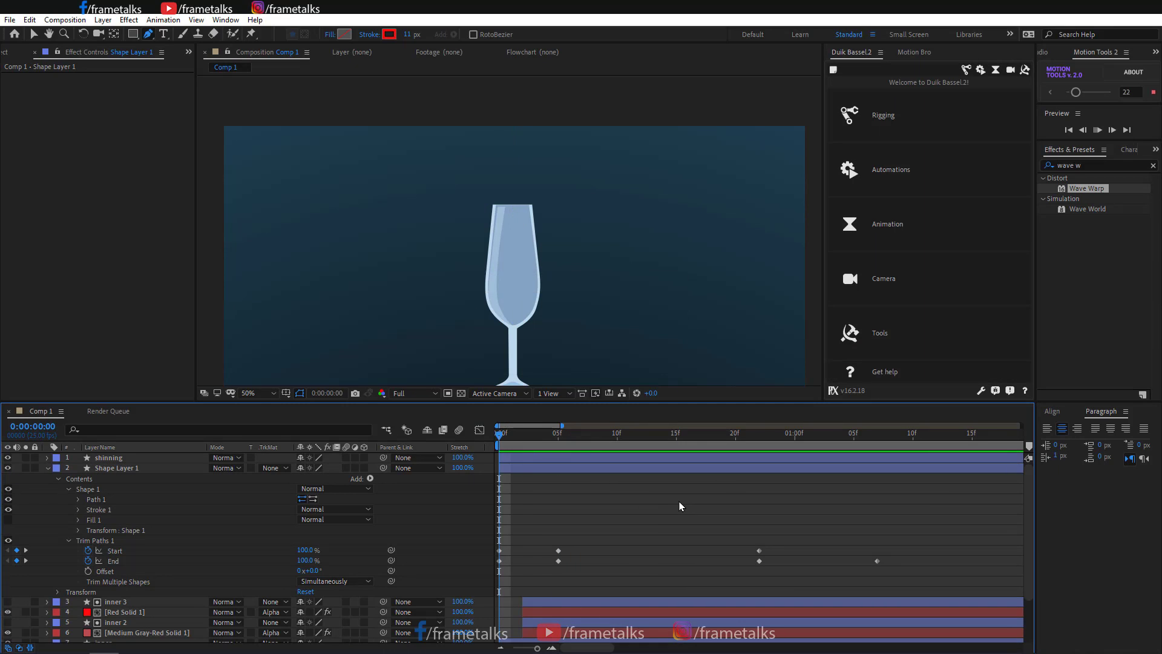
key(space)
key(space)
Fit the composition to its viewer, and play the finished pouring animation with the viewer maximized
click(33, 35)
scroll(485, 215, down, 2)
drag(513, 244, 540, 215)
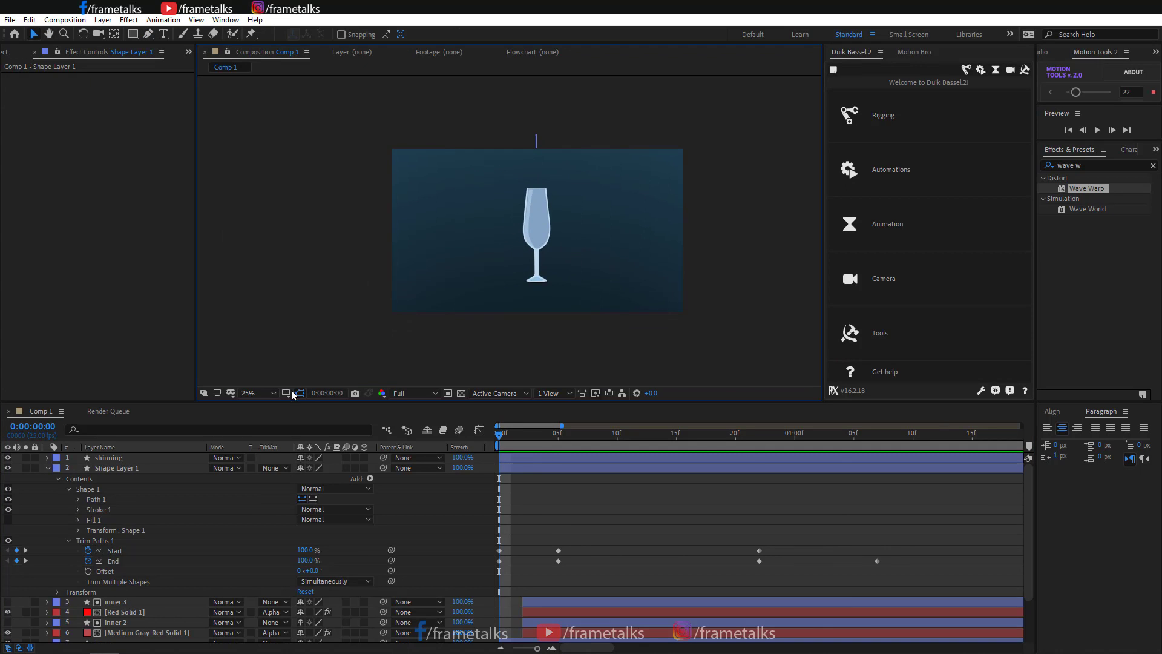
click(257, 393)
click(254, 402)
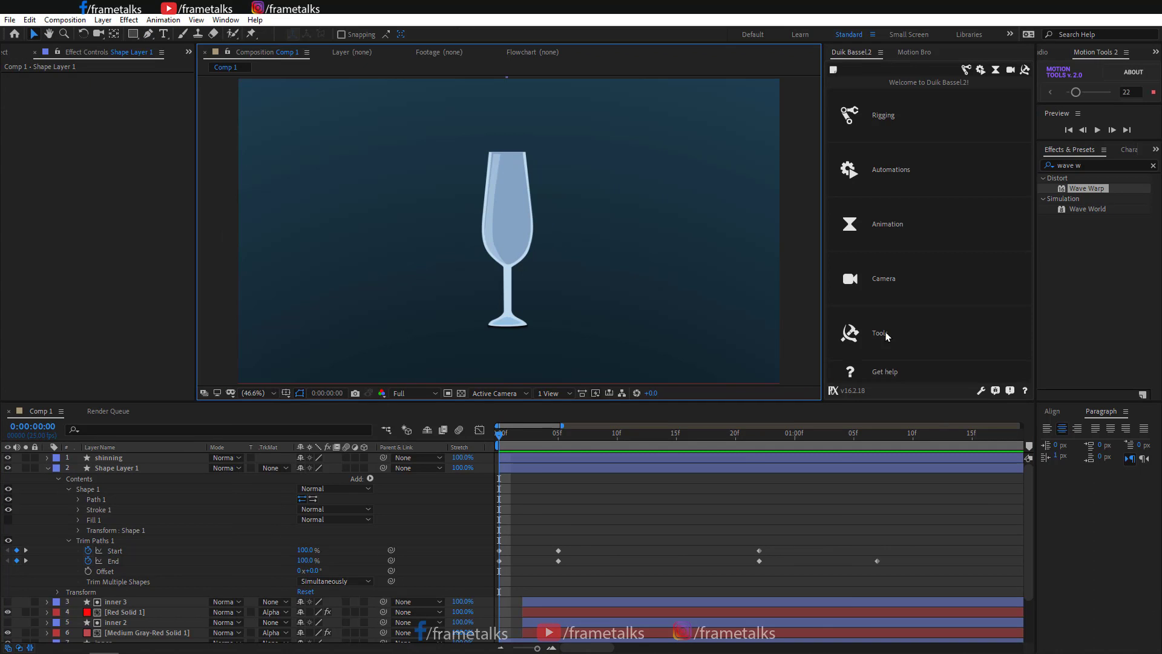
key(grave)
key(space)
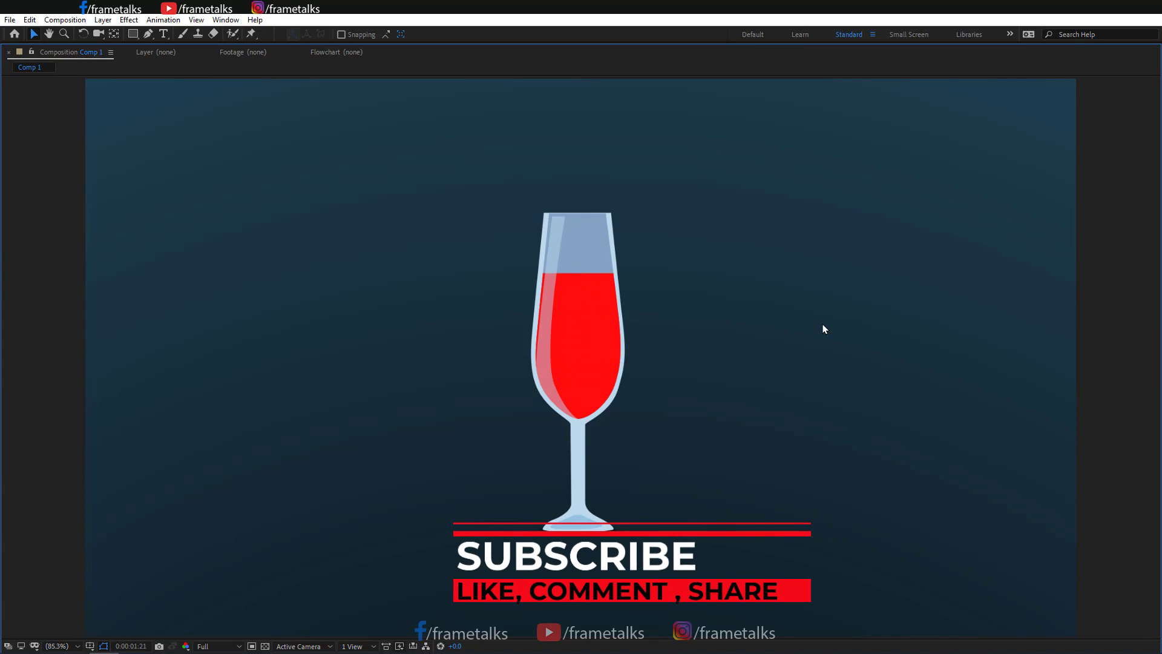
key(space)
key(space)
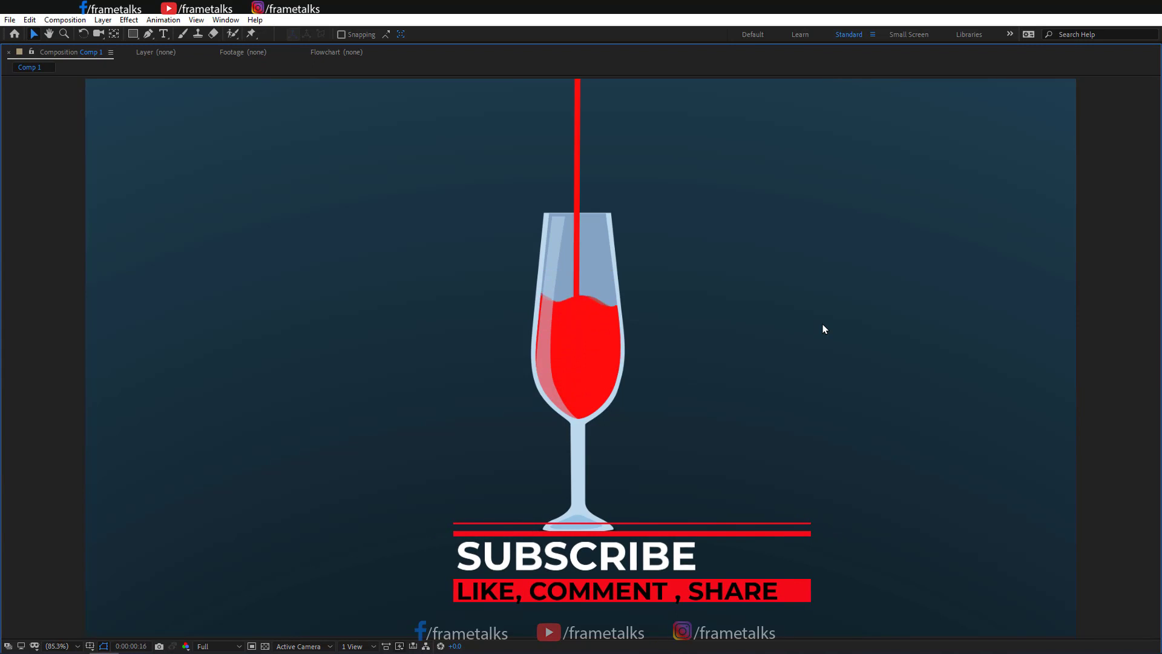